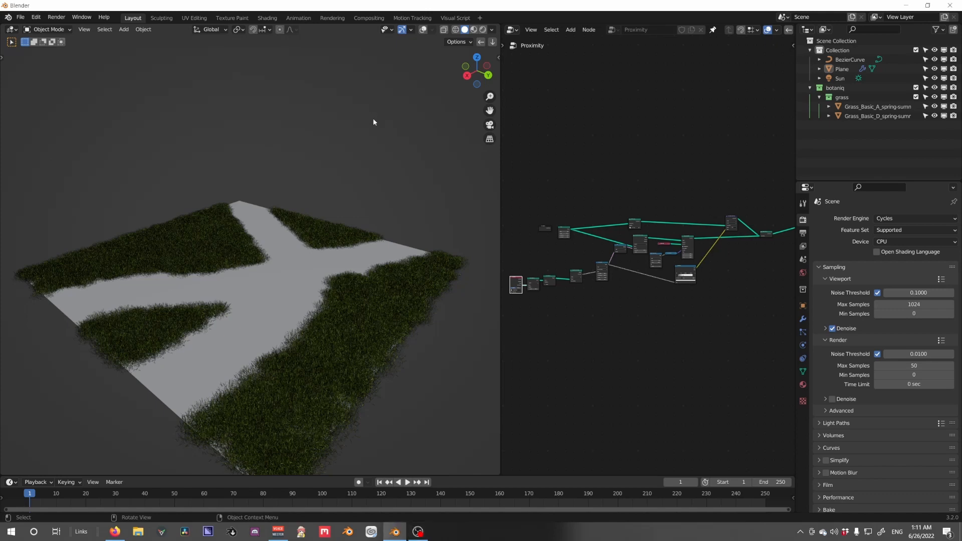
Show the viewport overlays, enter Edit Mode on the BezierCurve and select its far end control point
click(423, 30)
middle_drag(434, 237, 239, 169)
scroll(366, 278, up, 4)
scroll(311, 267, up, 1)
click(323, 172)
scroll(253, 188, down, 3)
key(Tab)
click(237, 143)
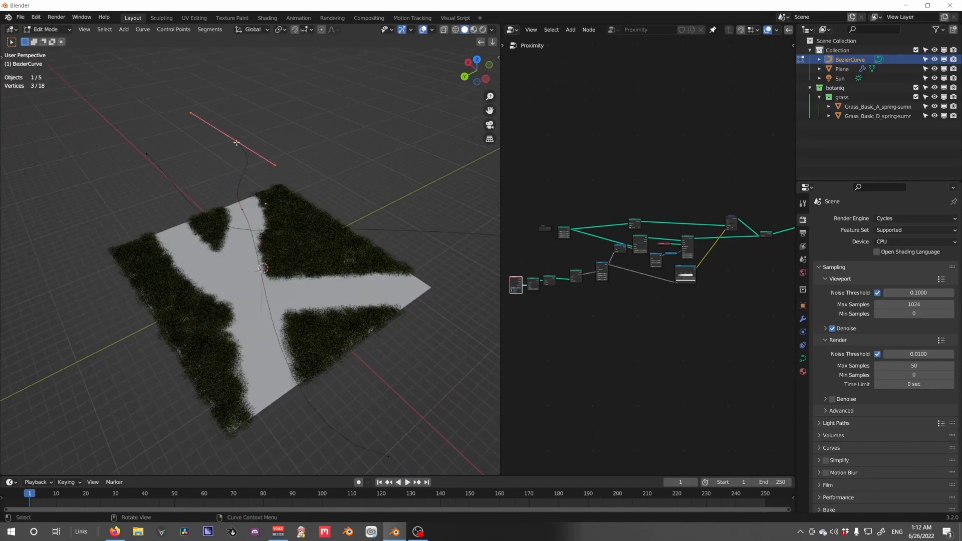
Try moving the selected curve control point in the horizontal plane and rotating it around the Z axis
key(g)
key(y)
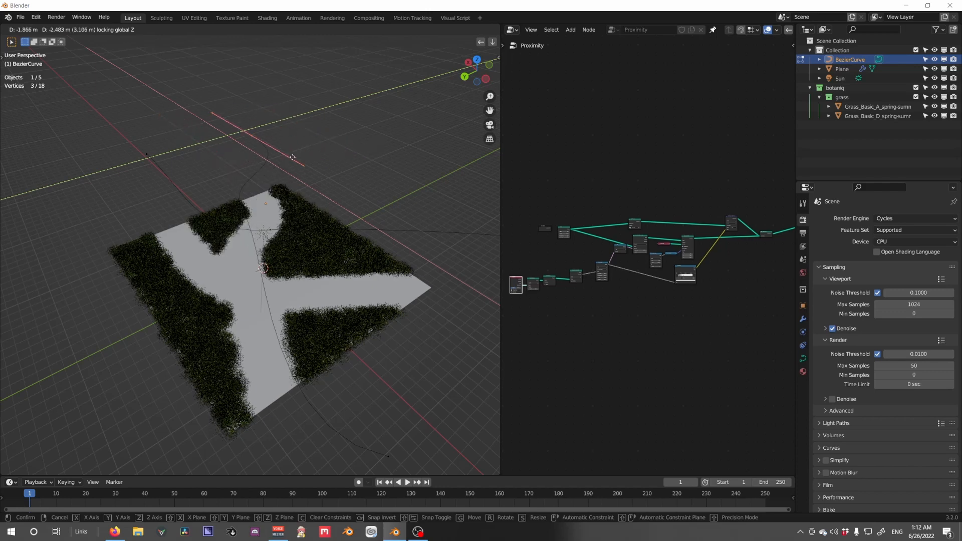
key(shift+z)
right_click(320, 159)
scroll(317, 174, down, 3)
key(r)
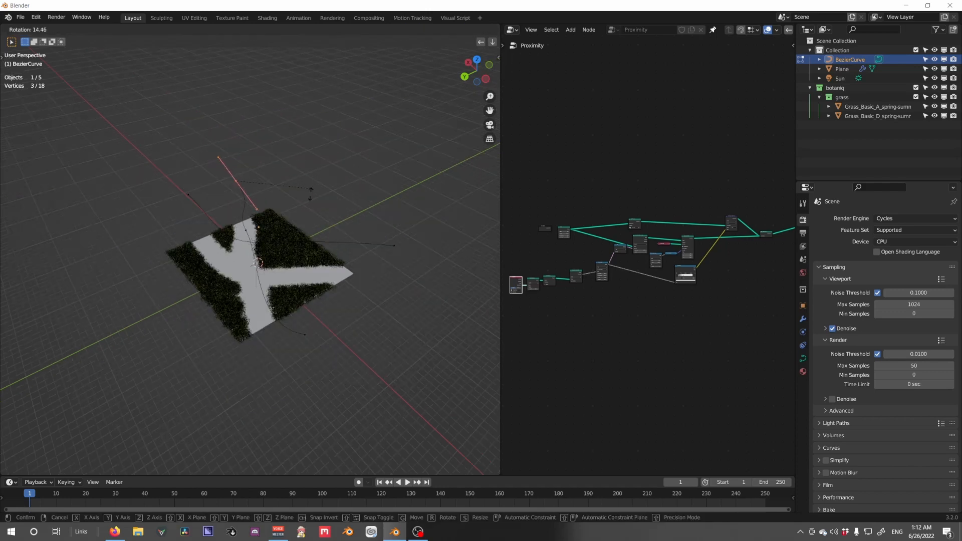
key(z)
right_click(296, 221)
Try lowering the curve control point along the Z axis, and return to Object Mode
middle_drag(279, 234, 343, 208)
scroll(345, 209, up, 4)
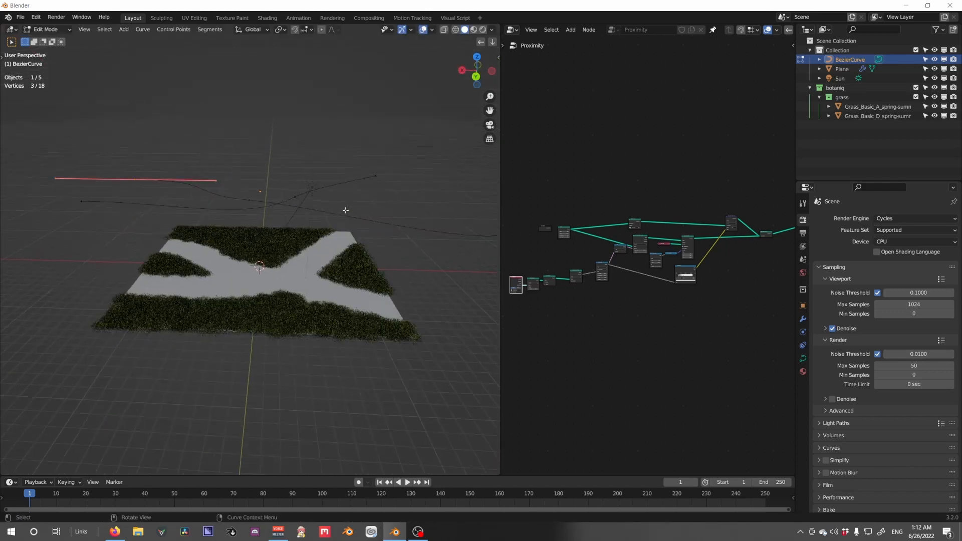
key(g)
key(z)
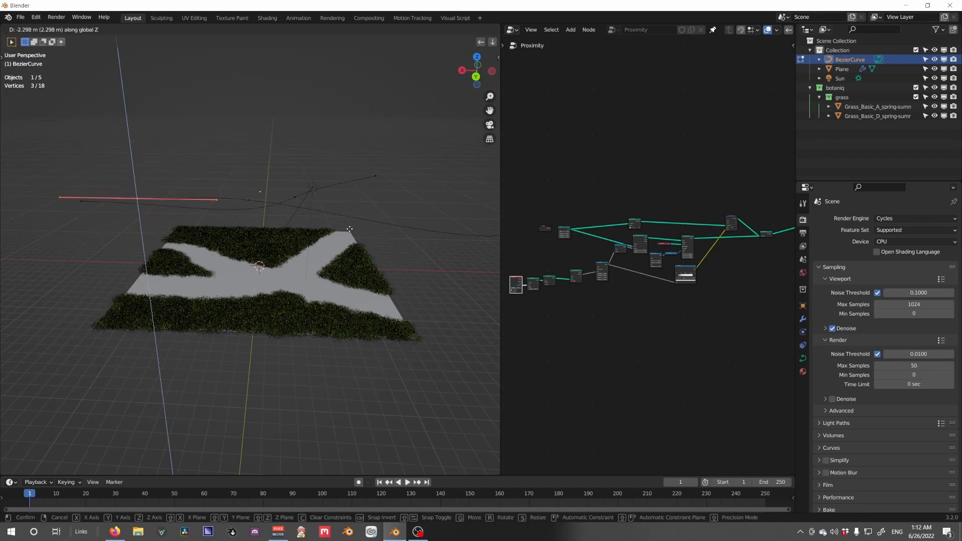
right_click(348, 219)
scroll(340, 232, up, 2)
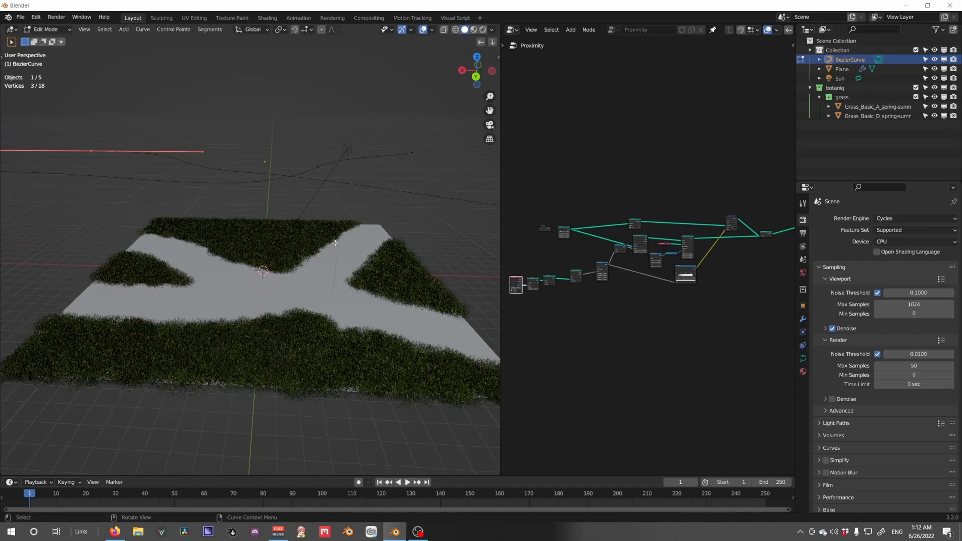
key(Tab)
scroll(325, 252, down, 2)
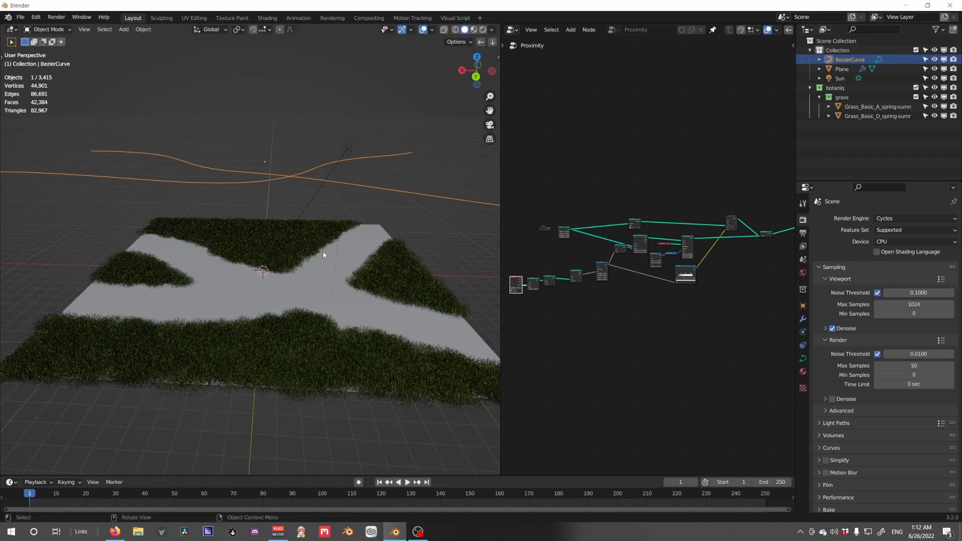
Clear the selection and preview the grass and path scene in Rendered shading
click(294, 266)
scroll(273, 273, down, 3)
click(150, 251)
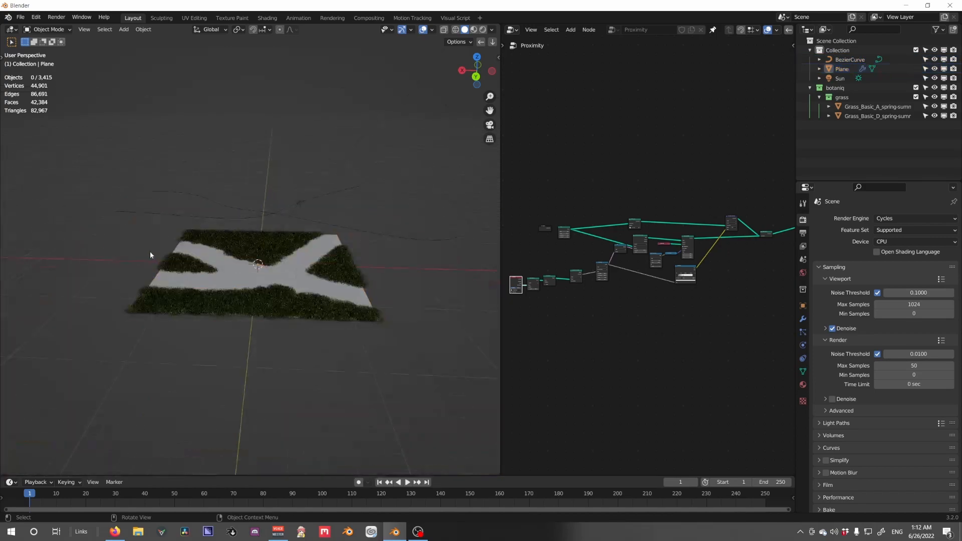
scroll(215, 270, up, 3)
middle_drag(215, 271, 262, 268)
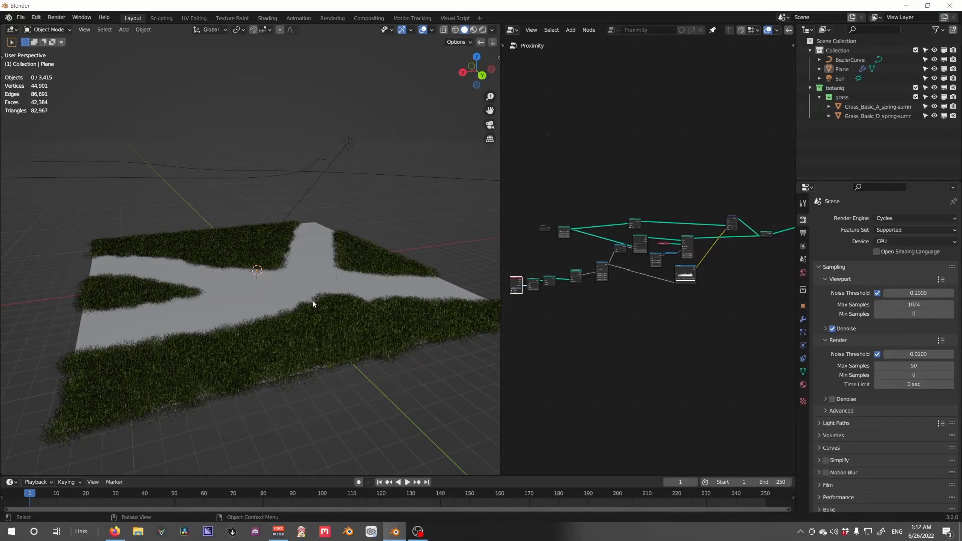
middle_drag(313, 302, 319, 311)
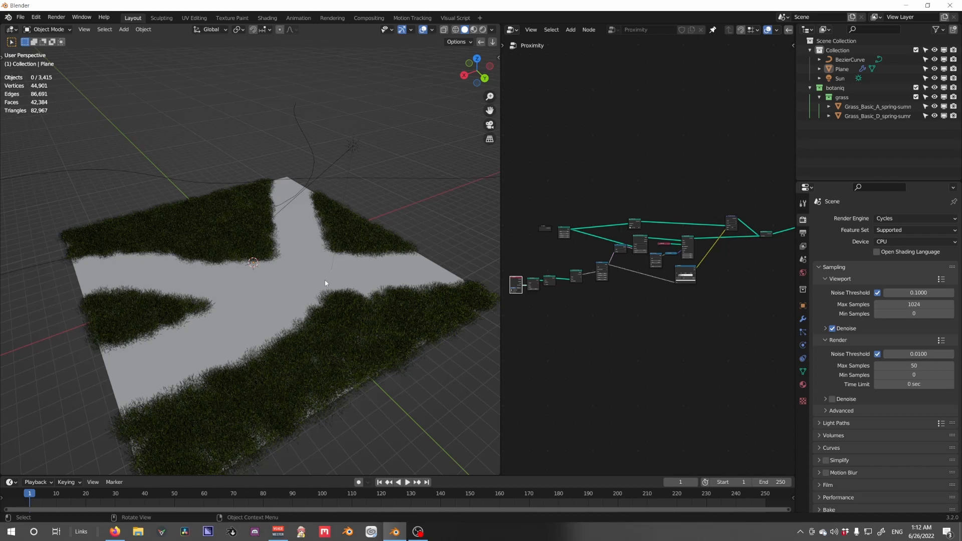
key(z)
click(323, 240)
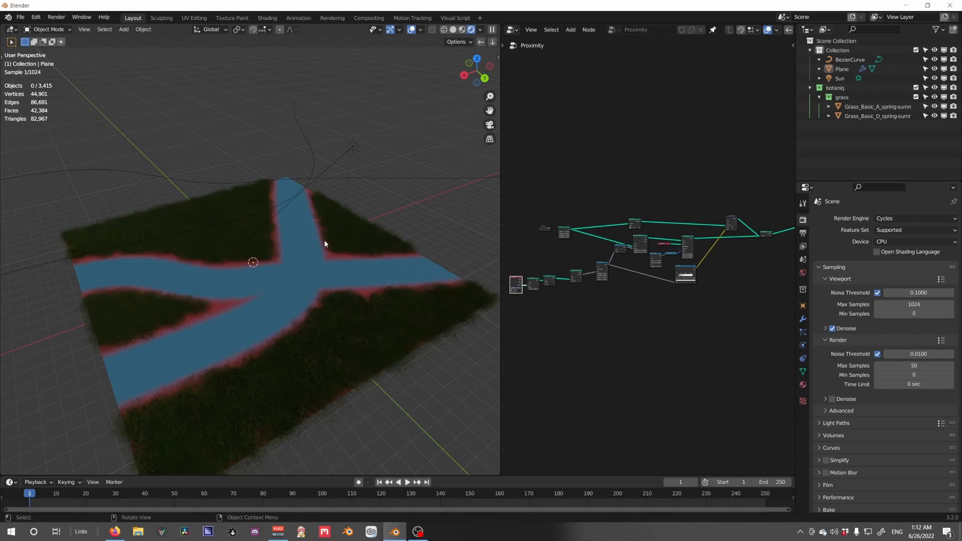
Return the viewport to Solid shading and view the whole grass plane
key(z)
middle_drag(343, 254, 360, 266)
scroll(359, 267, down, 4)
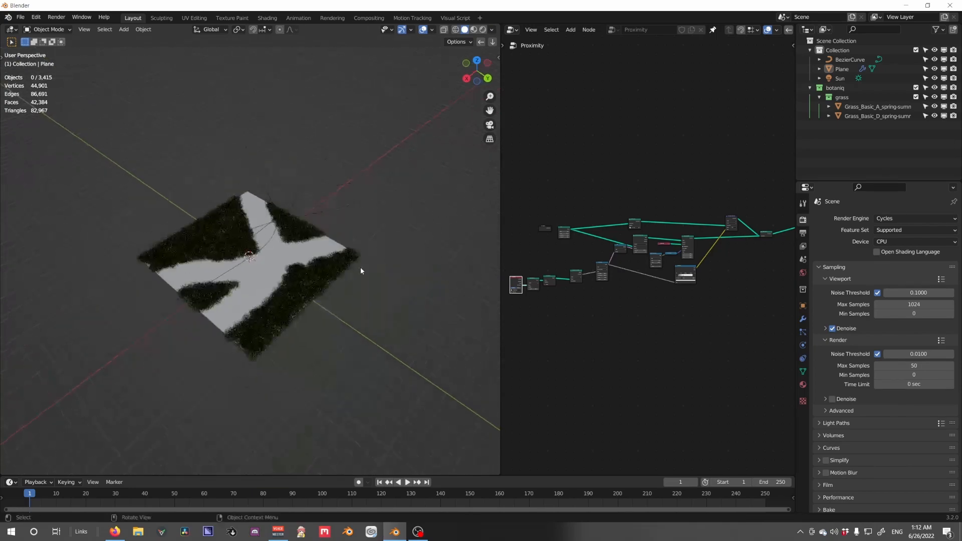
scroll(360, 267, up, 4)
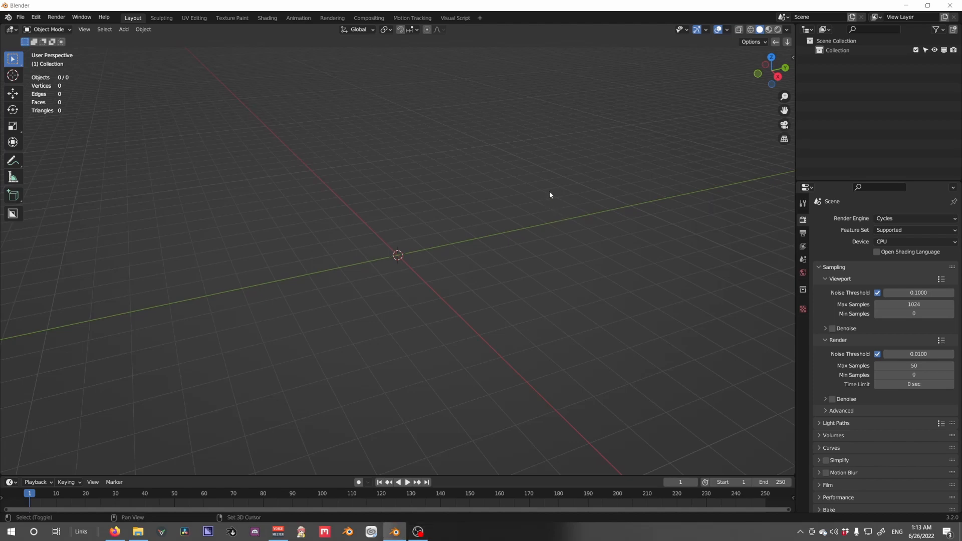
Add a plane mesh to the empty scene
key(shift+a)
mouse_move(522, 76)
click(589, 76)
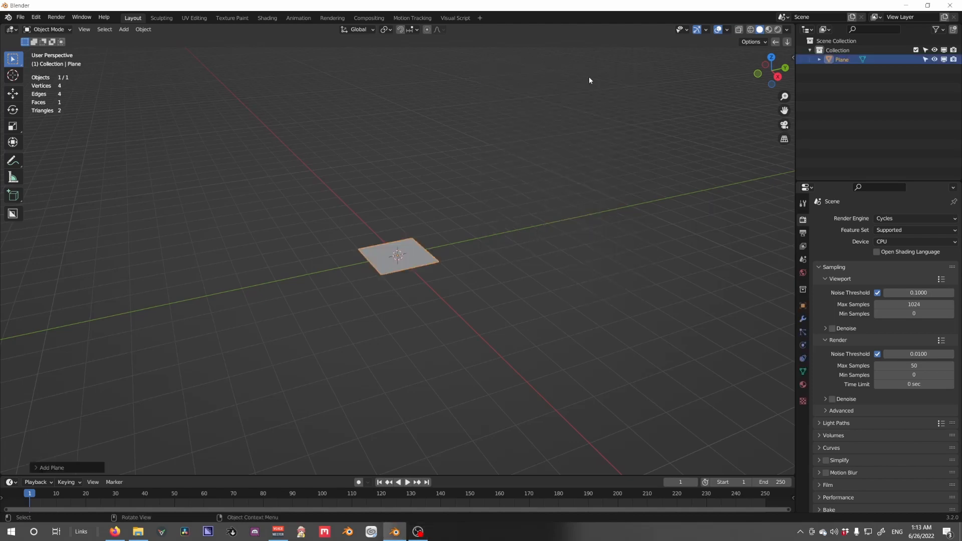
key(n)
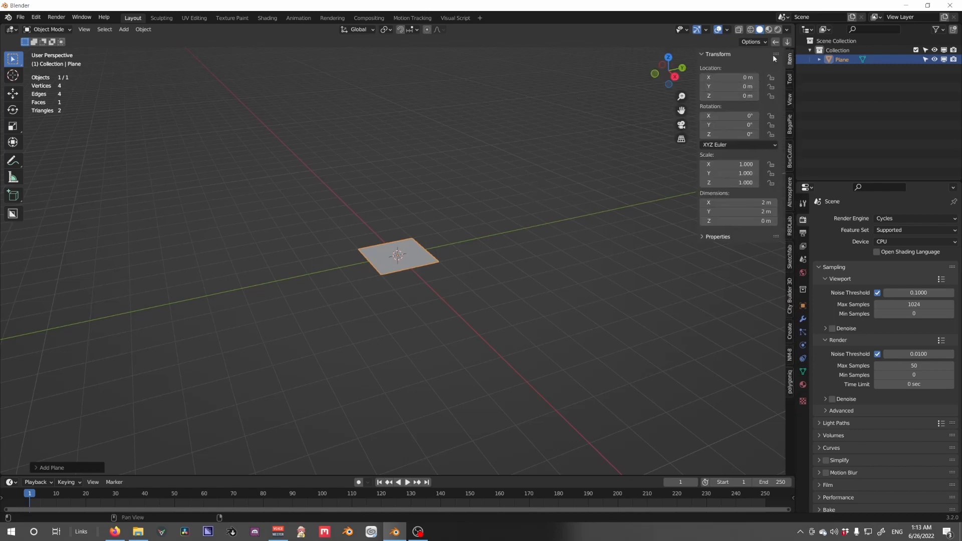
key(n)
Split the 3D viewport vertically, turn the new area into a Geometry Node Editor and widen it
drag(791, 27, 527, 62)
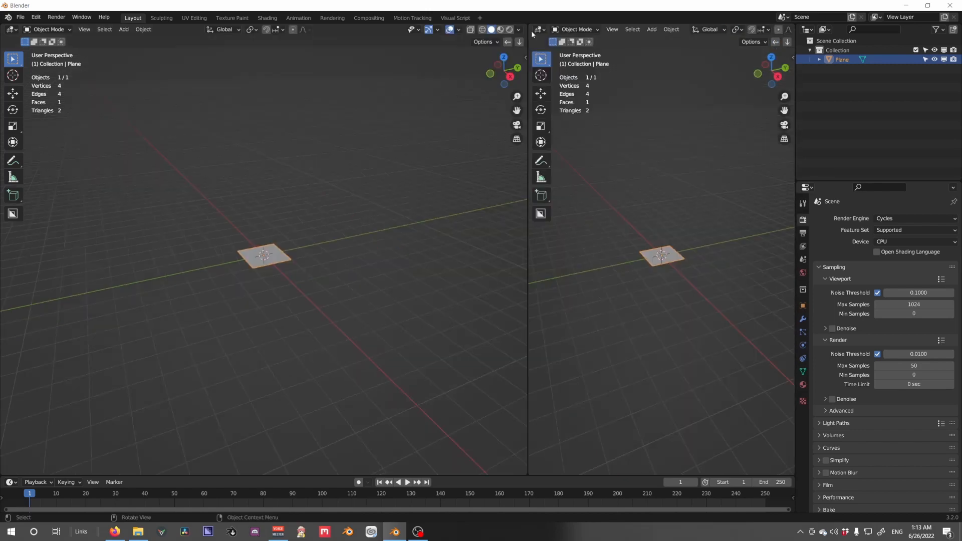
click(539, 29)
click(555, 116)
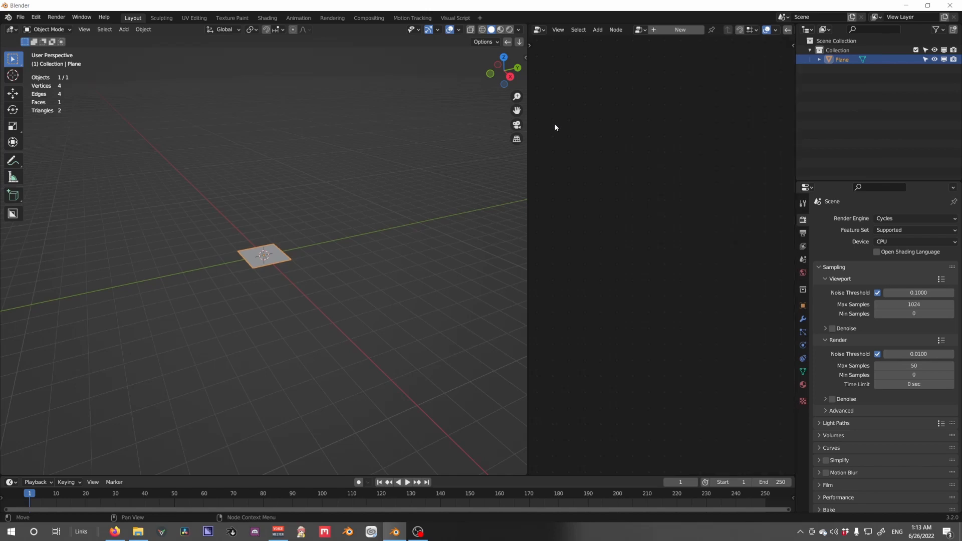
drag(511, 157, 436, 172)
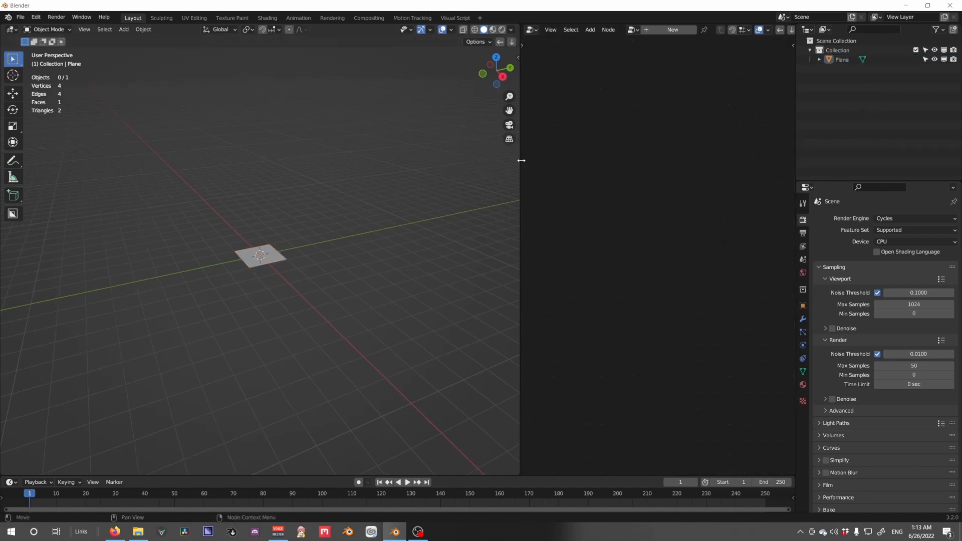
drag(526, 161, 410, 165)
Create a new geometry node group on the plane and delete its Group Input node
click(579, 30)
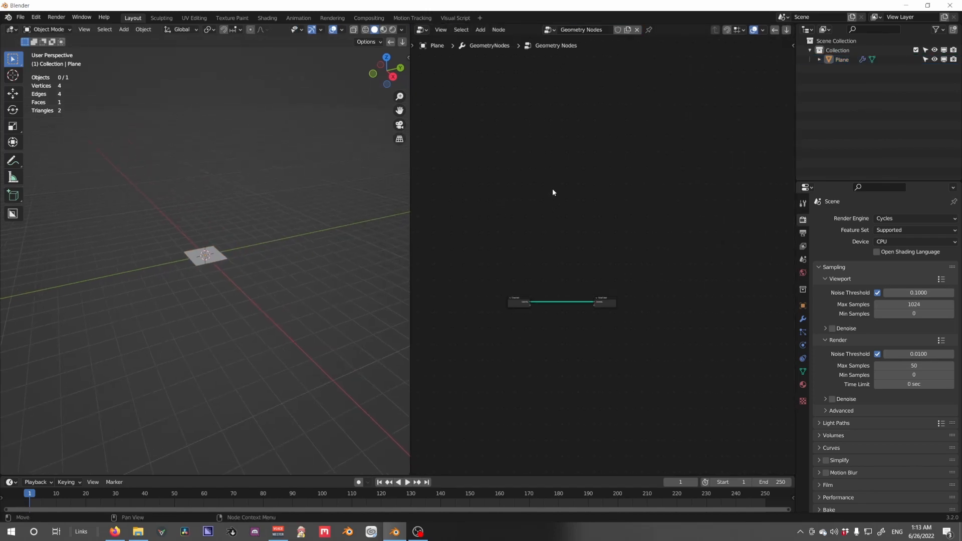
key(Home)
ctrl+right_drag(626, 217, 628, 274)
drag(540, 248, 507, 212)
key(x)
scroll(591, 251, down, 6)
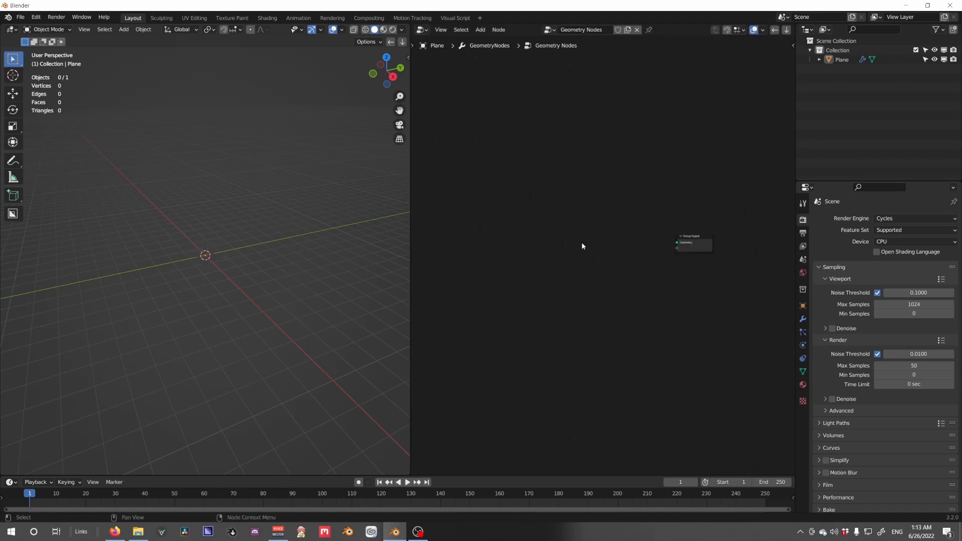
scroll(581, 242, up, 2)
Display the plane's modifier properties and add a Group Input node, placed above and well left of the Group Output node
key(shift+a)
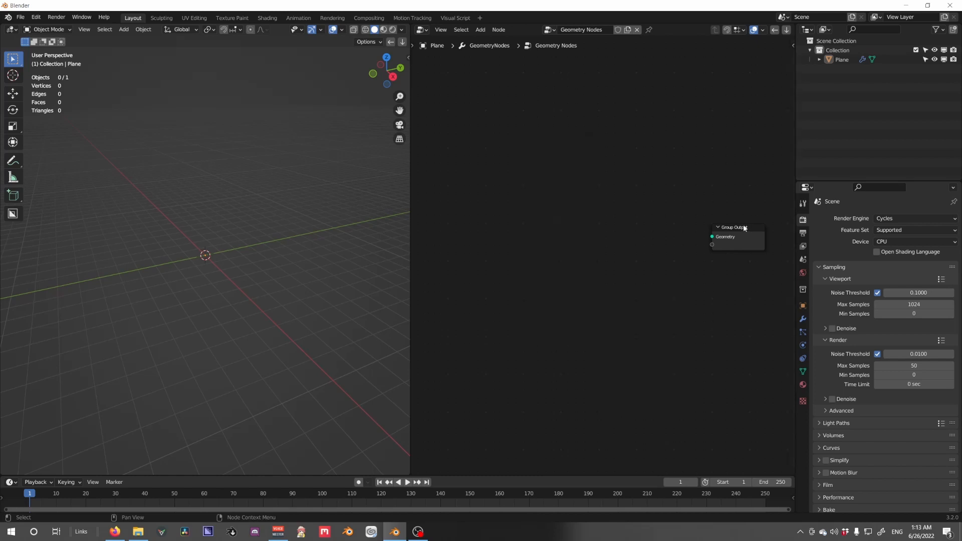
key(shift+a)
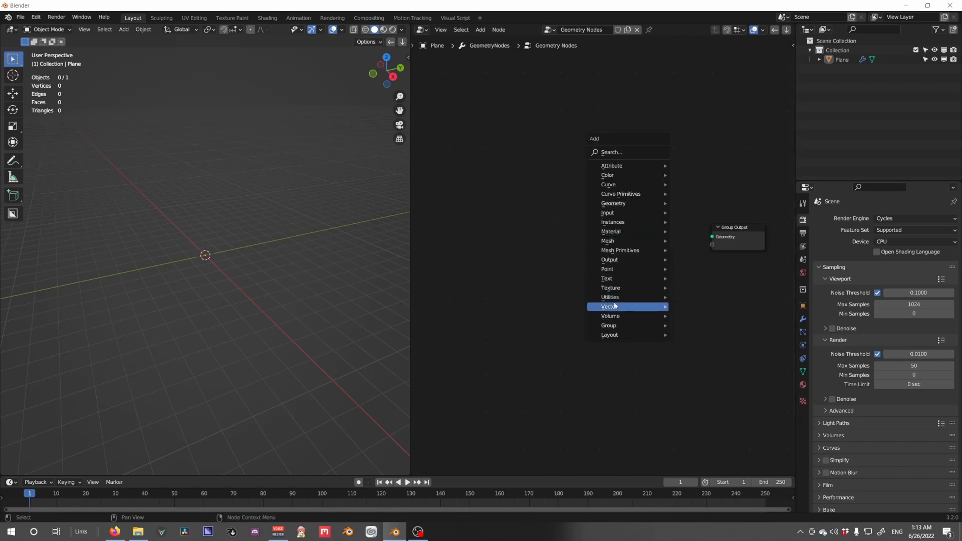
click(803, 319)
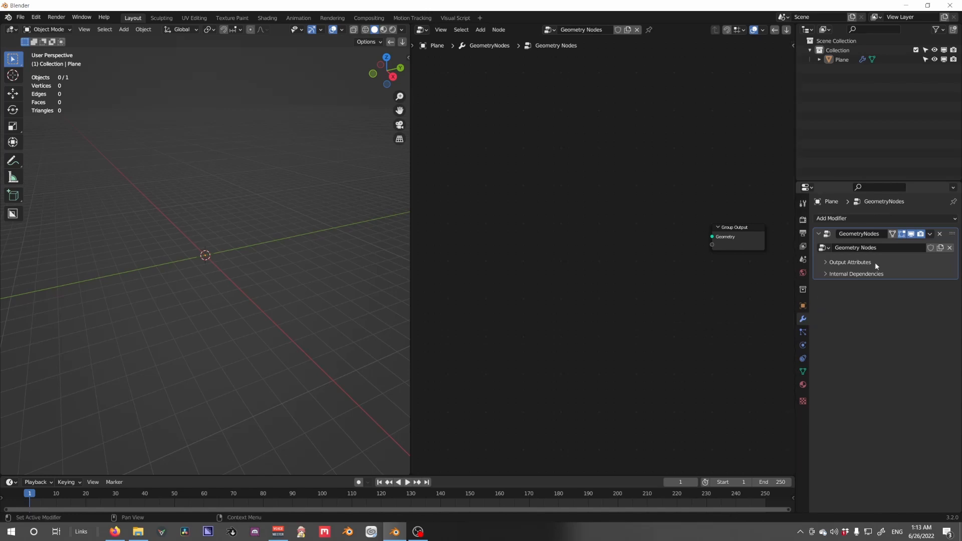
key(shift+a)
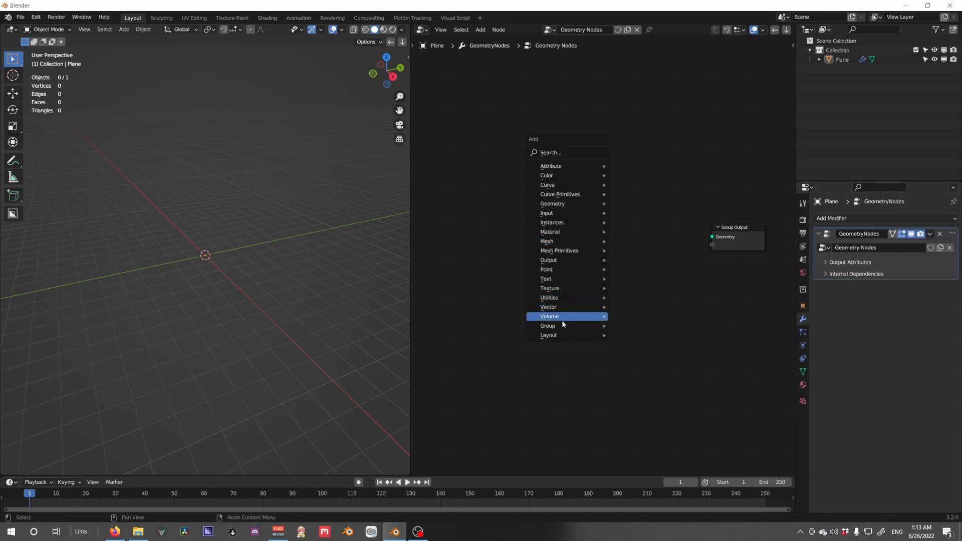
mouse_move(558, 326)
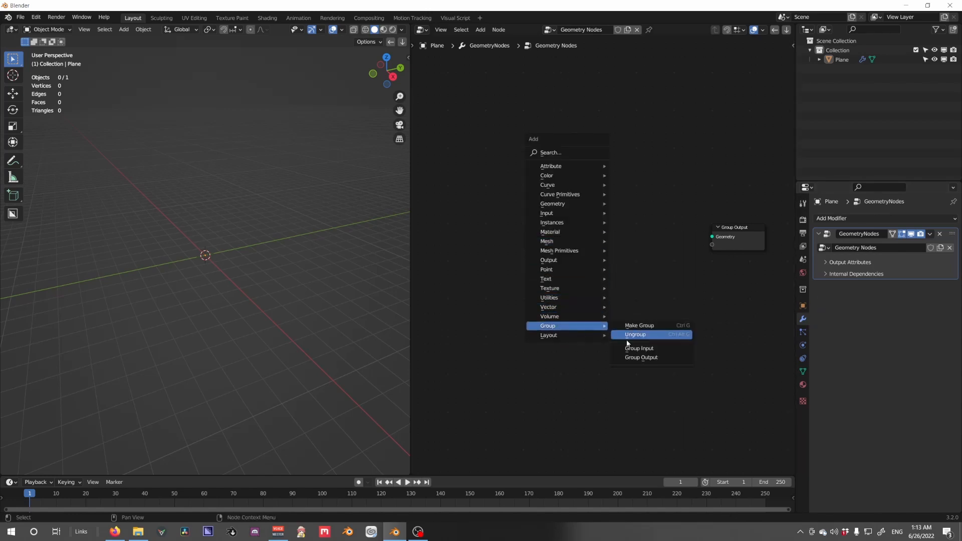
click(628, 350)
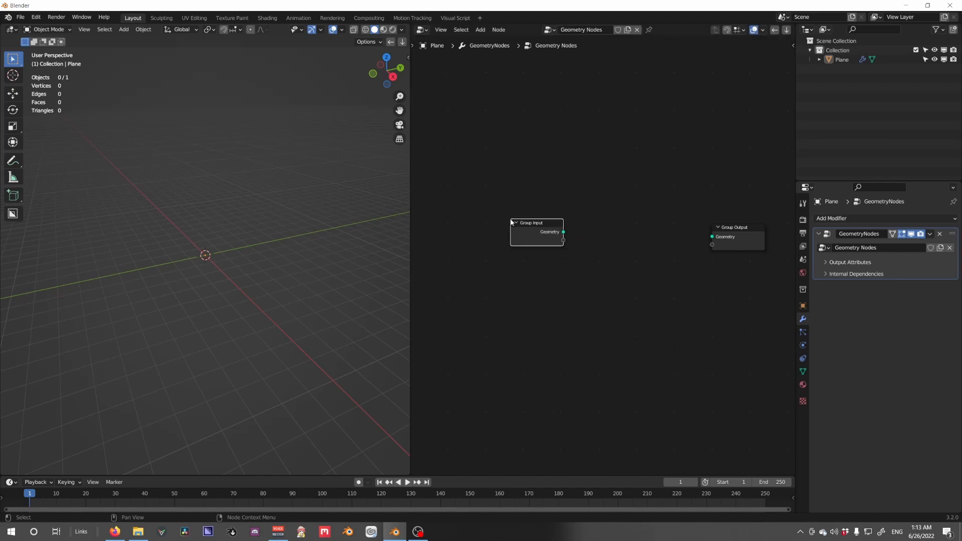
drag(541, 233, 528, 230)
drag(507, 198, 486, 146)
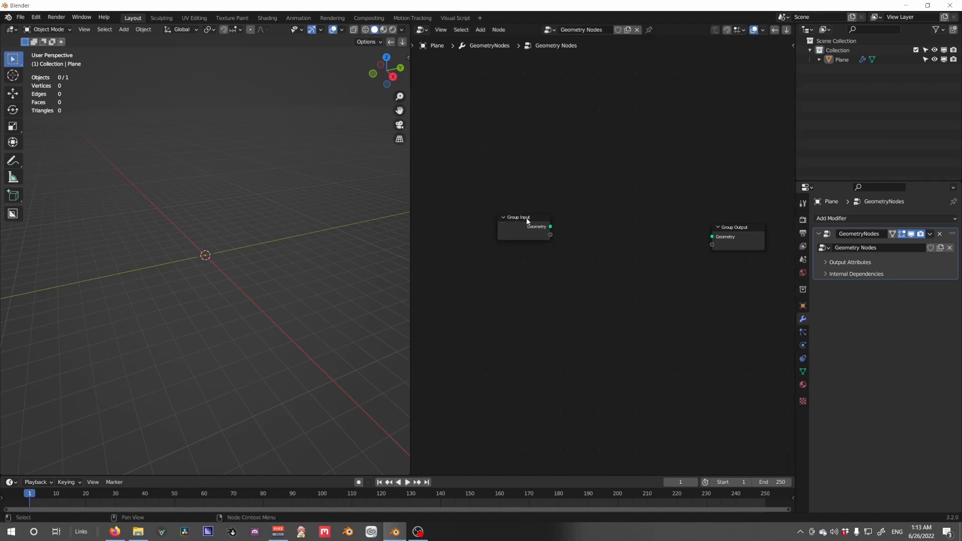
drag(527, 219, 488, 157)
click(561, 202)
Add a Grid mesh primitive node and connect its Mesh output to the Group Output's Geometry input
key(shift+a)
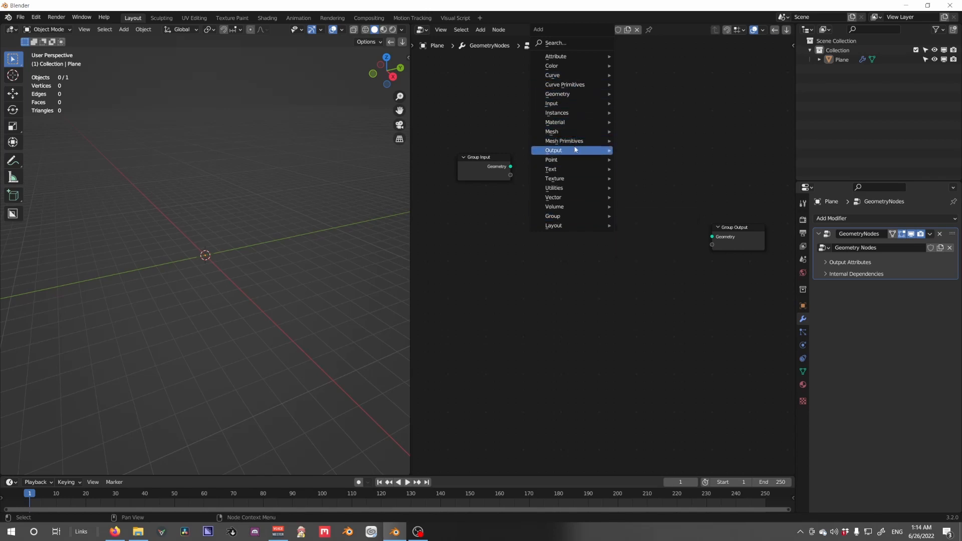
mouse_move(592, 144)
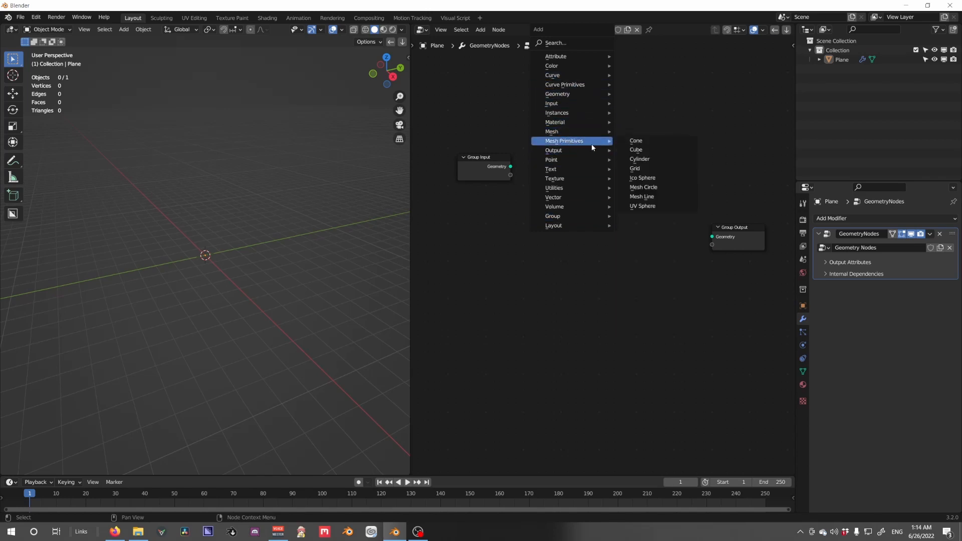
click(635, 169)
click(612, 226)
drag(606, 227, 713, 236)
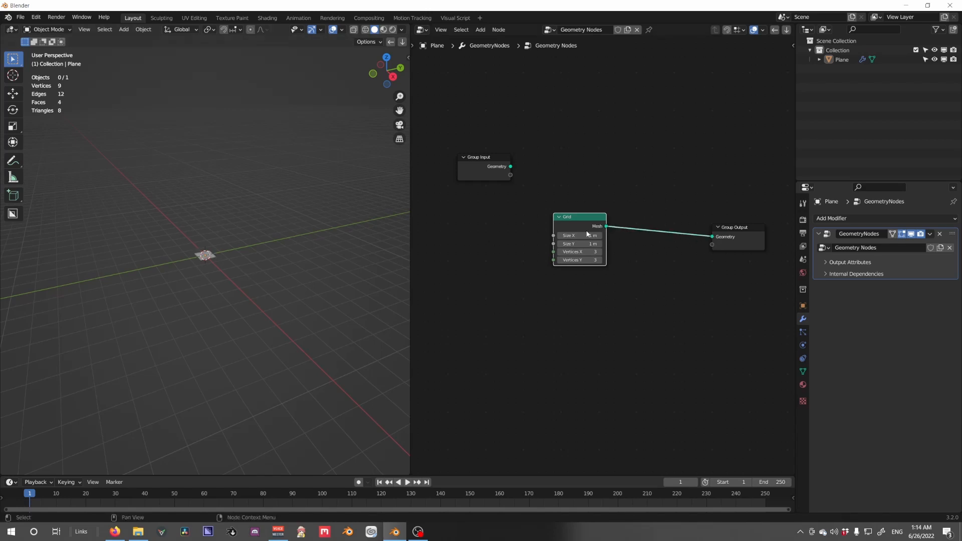
Set the Grid node's X and Y size to 10 m and its X and Y vertices to 200, and move it left
drag(578, 243, 576, 263)
text(10)
key(Return)
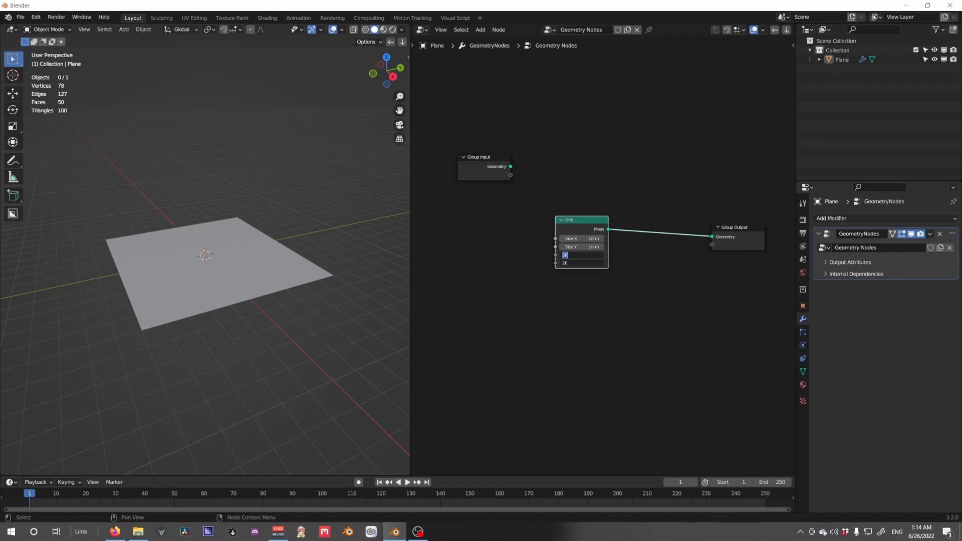
text(200)
key(Return)
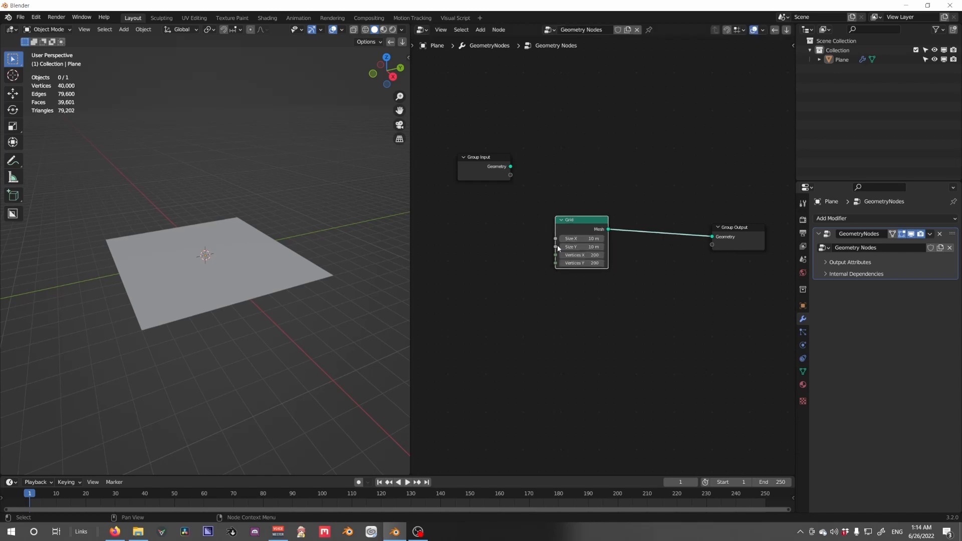
drag(570, 229, 424, 235)
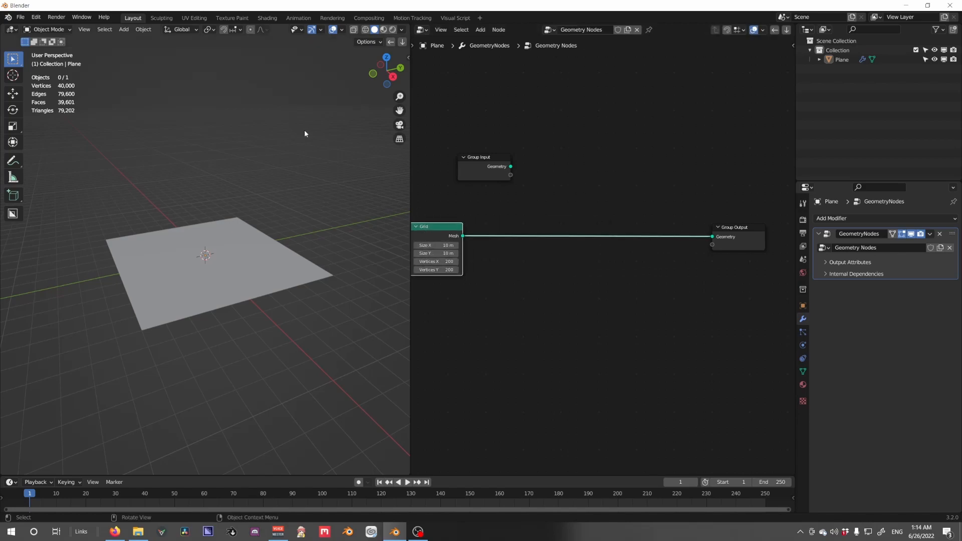
Enable the wireframe overlay in the 3D viewport and inspect the grid's subdivisions up close
click(342, 30)
click(284, 187)
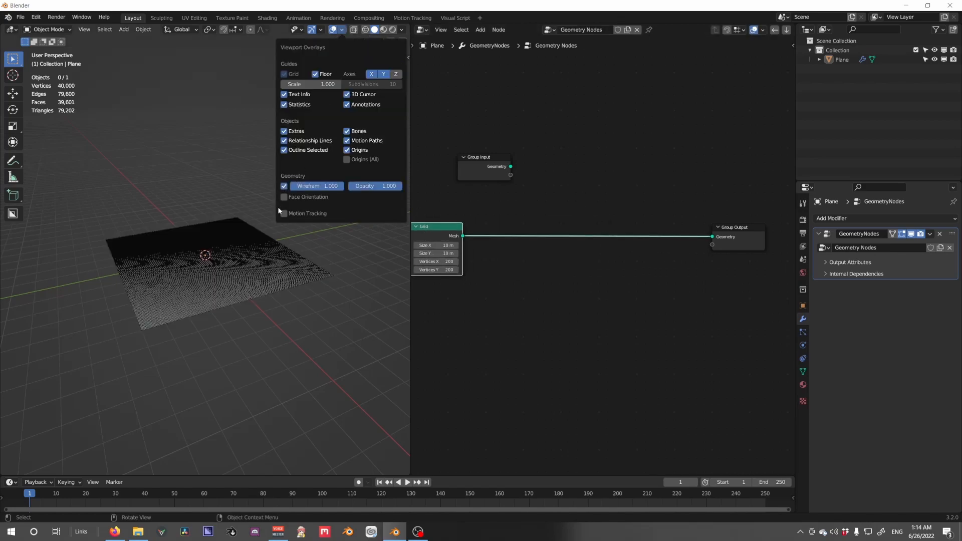
scroll(241, 288, up, 6)
mouse_move(241, 288)
middle_down()
mouse_move(242, 279)
mouse_move(236, 303)
middle_up()
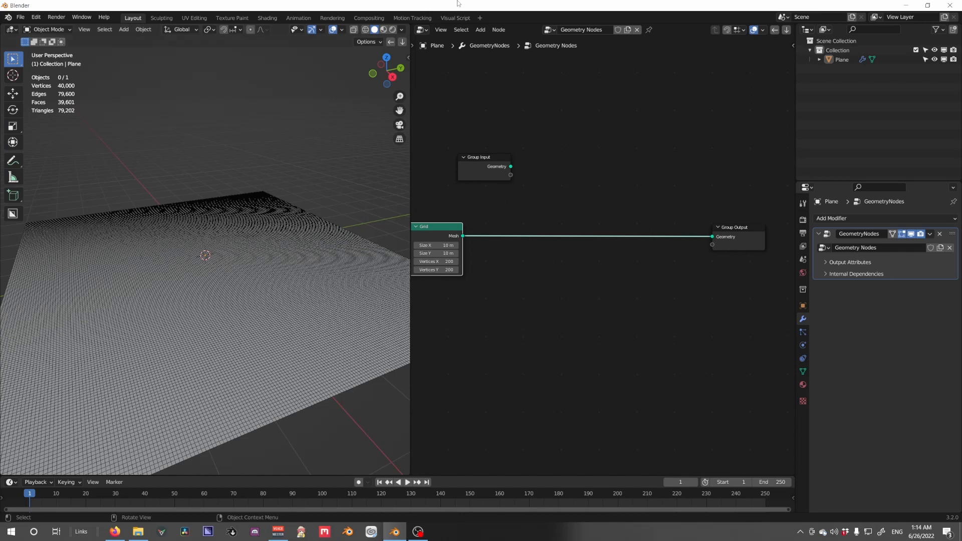
Turn off the wireframe overlay in the 3D viewport and frame the plain grid
click(339, 31)
click(284, 186)
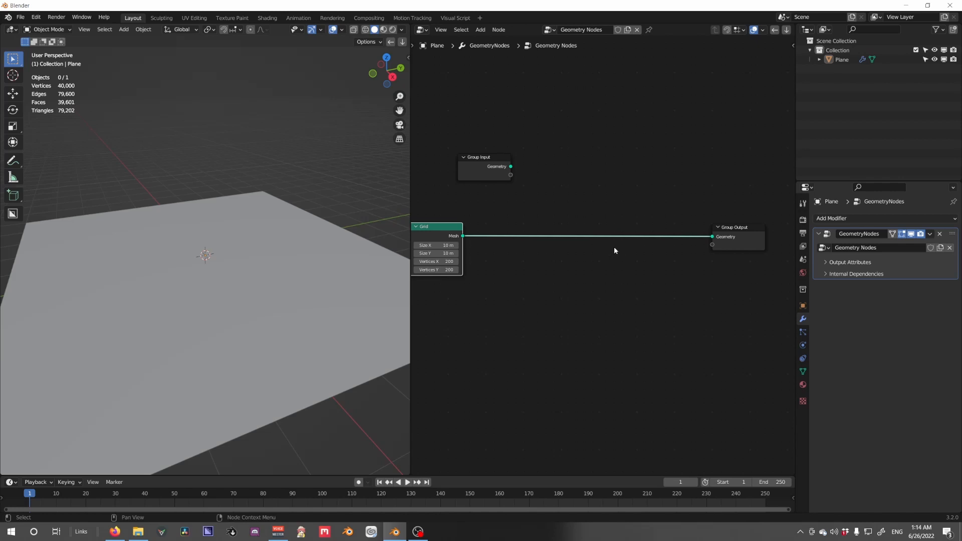
scroll(555, 249, down, 4)
scroll(341, 269, down, 2)
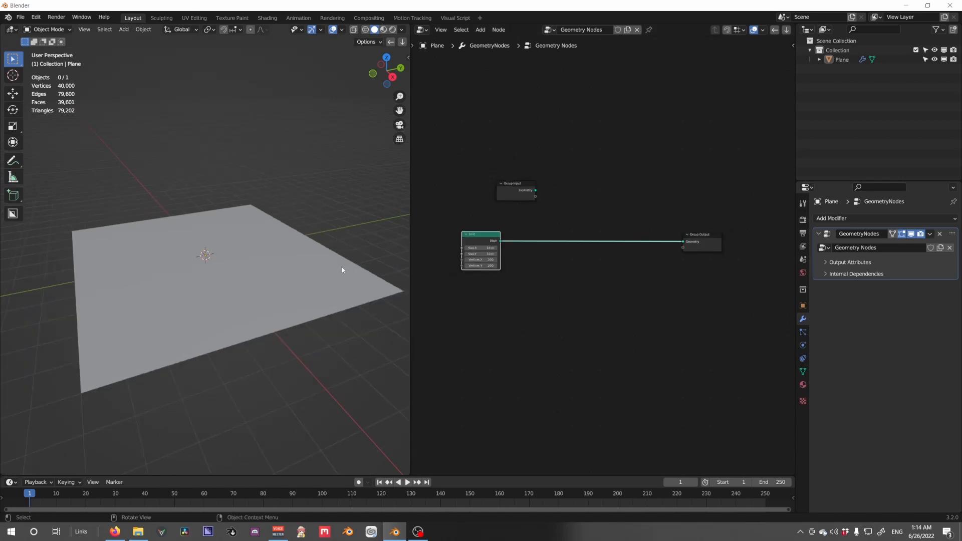
scroll(342, 271, up, 4)
Add a Distribute Points on Faces node below the main link and feed it the Grid's Mesh output
key(shift+a)
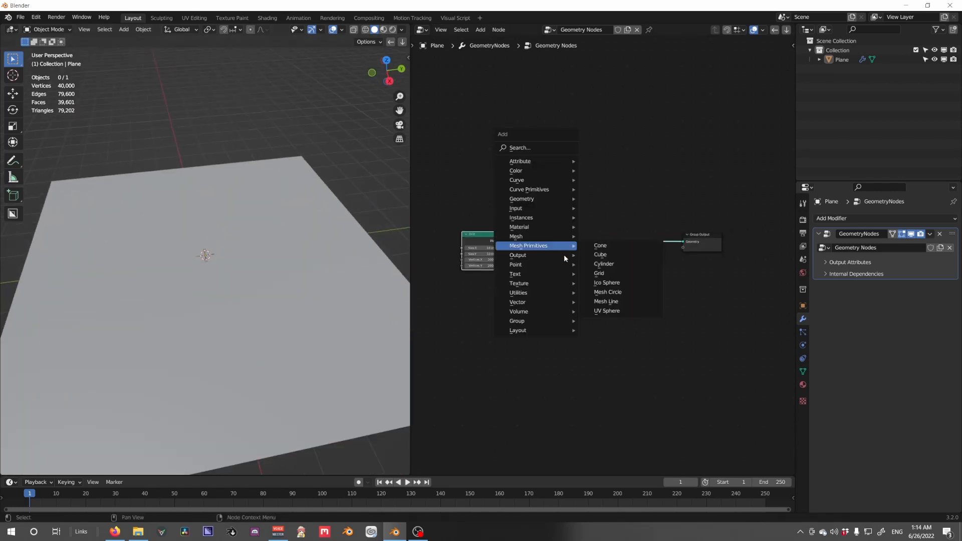
mouse_move(532, 267)
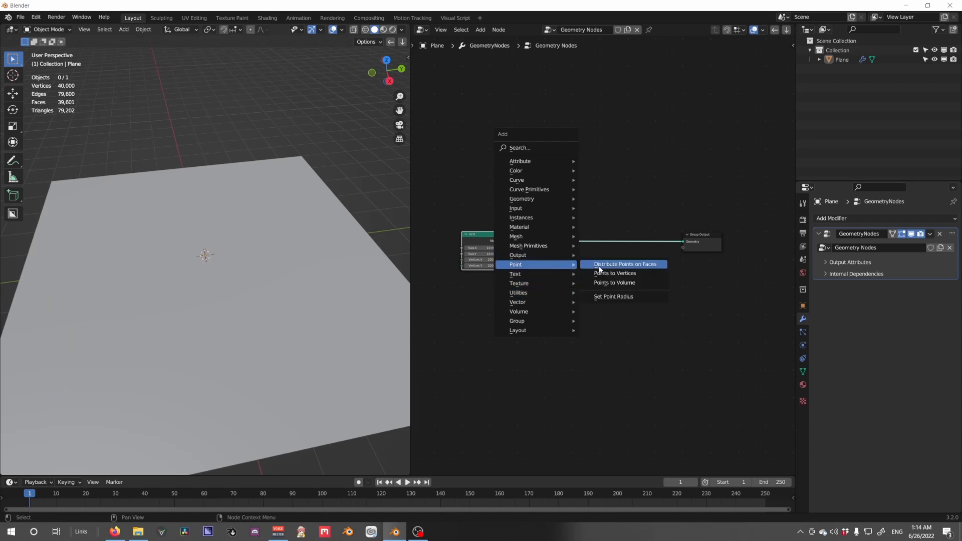
click(625, 265)
click(571, 273)
drag(500, 241, 553, 299)
Join the distributed points with the grid mesh through a Join Geometry node before the Group Output, and expand that node
ctrl+shift+right_drag(579, 281, 521, 253)
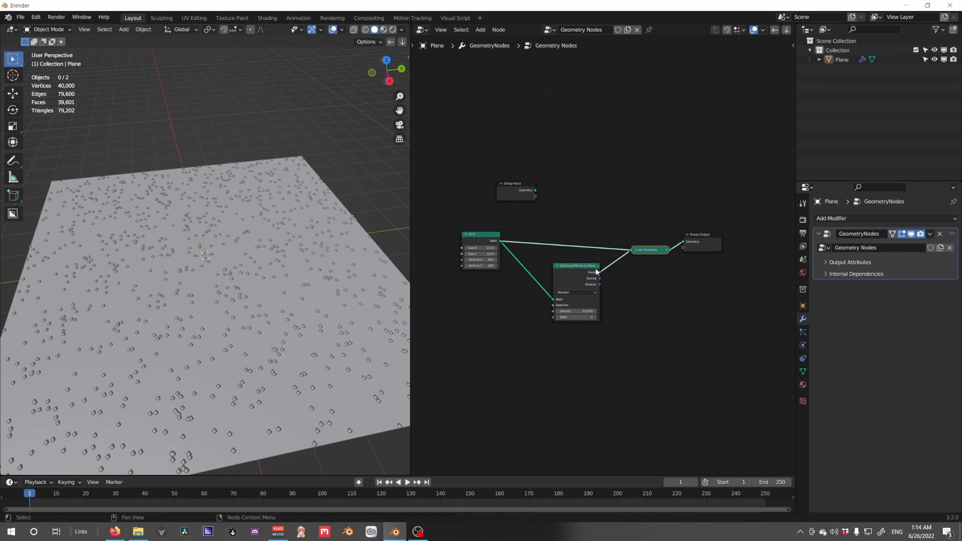
click(636, 250)
drag(640, 251, 638, 235)
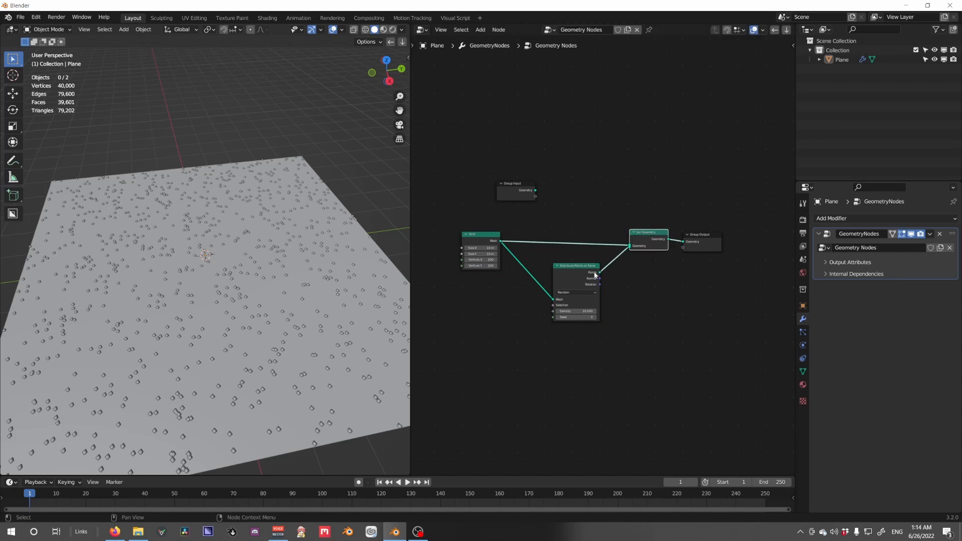
Move the Join Geometry and Group Output nodes further right to make room after Distribute Points on Faces
drag(577, 273, 572, 277)
middle_drag(570, 283, 601, 262)
scroll(601, 262, up, 2)
scroll(602, 262, down, 1)
drag(602, 271, 581, 265)
drag(766, 263, 698, 197)
key(g)
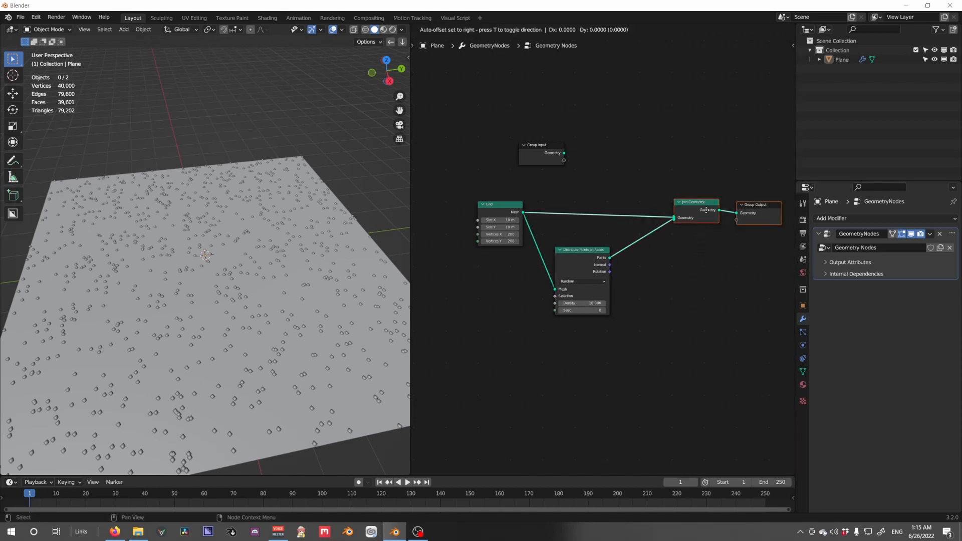
click(768, 204)
Insert an Instance on Points node on the link between Distribute Points on Faces and Join Geometry
middle_drag(630, 226, 624, 202)
key(shift+a)
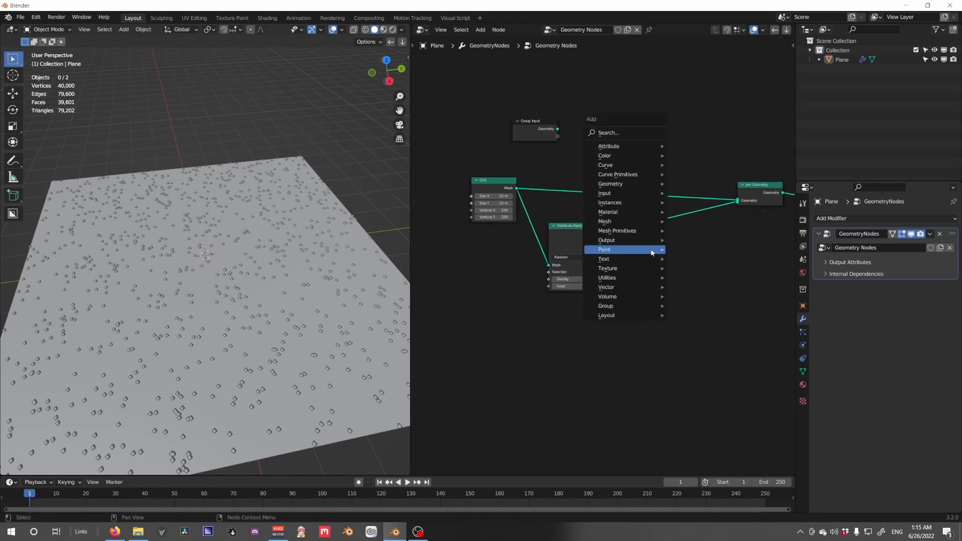
mouse_move(624, 203)
click(692, 202)
click(657, 230)
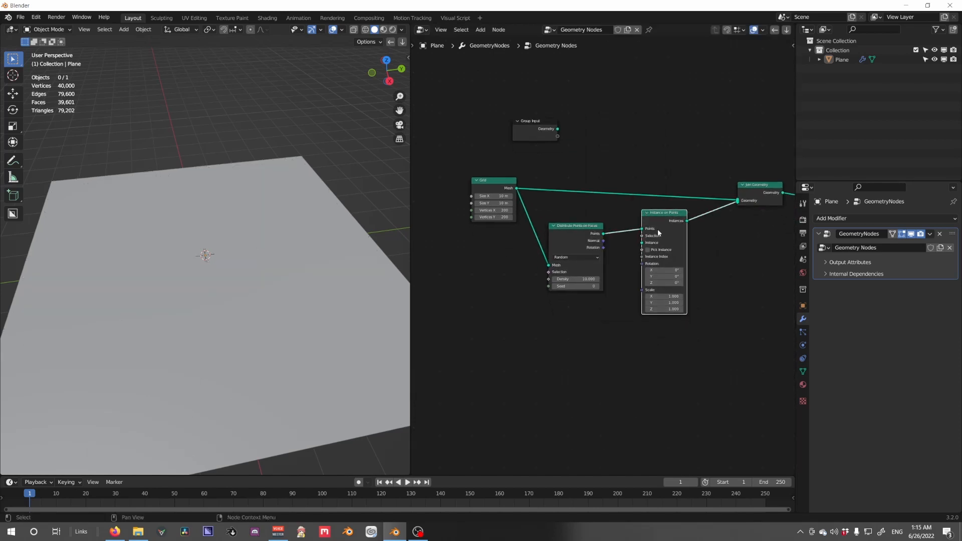
Add a Cube mesh primitive node and connect its Mesh output to the Instance input of Instance on Points
key(shift+a)
mouse_move(722, 264)
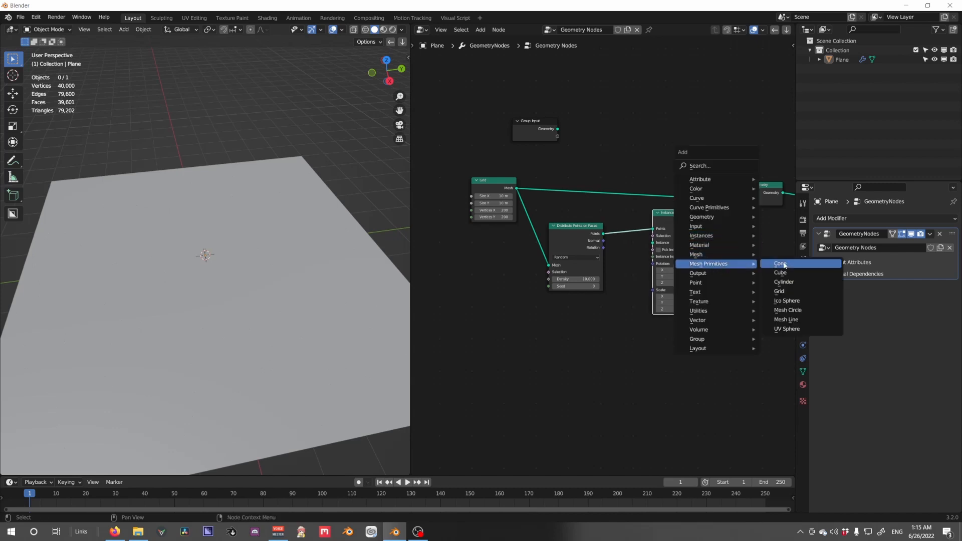
click(781, 273)
click(584, 307)
drag(610, 311, 653, 243)
Set the Instance on Points scale to 0.160 on X, Y and Z and view the scattered cubes
drag(672, 296, 623, 309)
drag(677, 296, 678, 309)
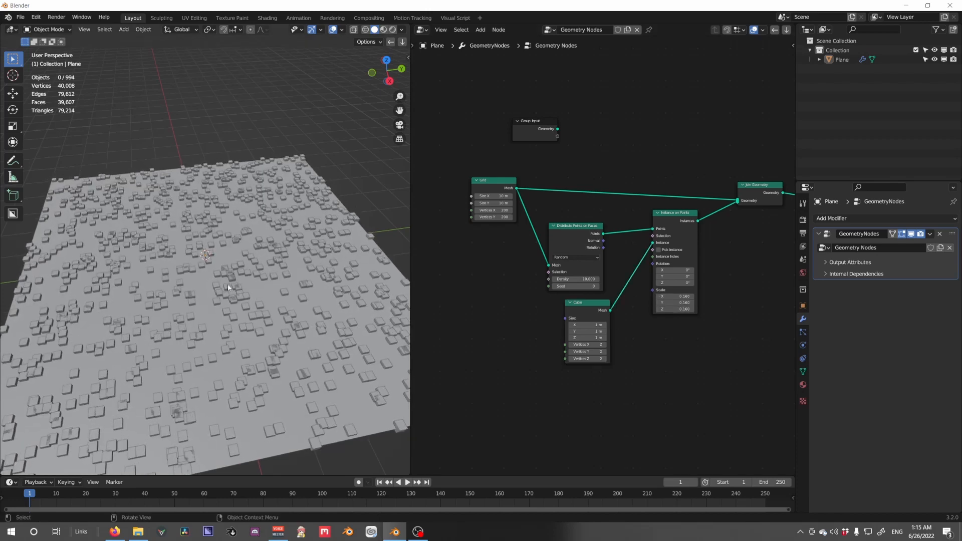
scroll(228, 287, down, 2)
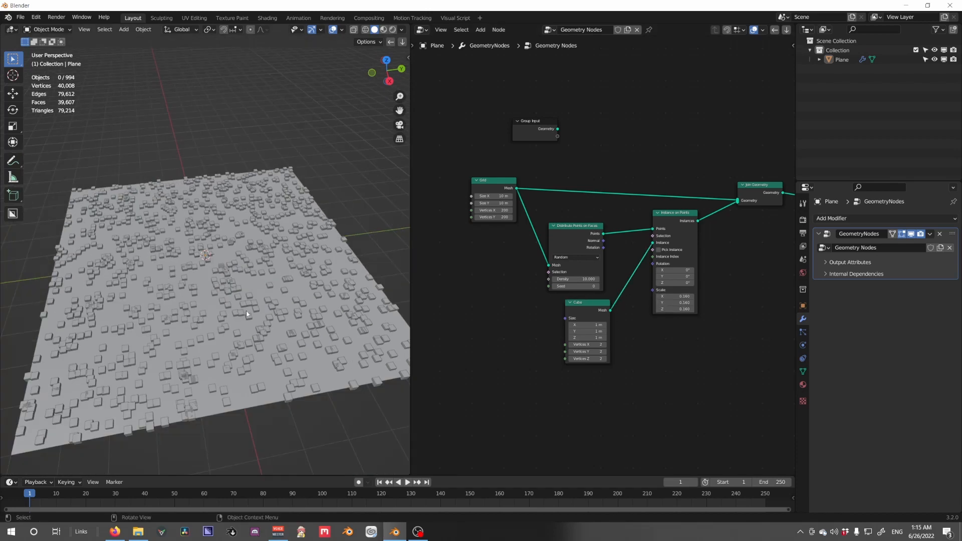
middle_drag(246, 314, 307, 288)
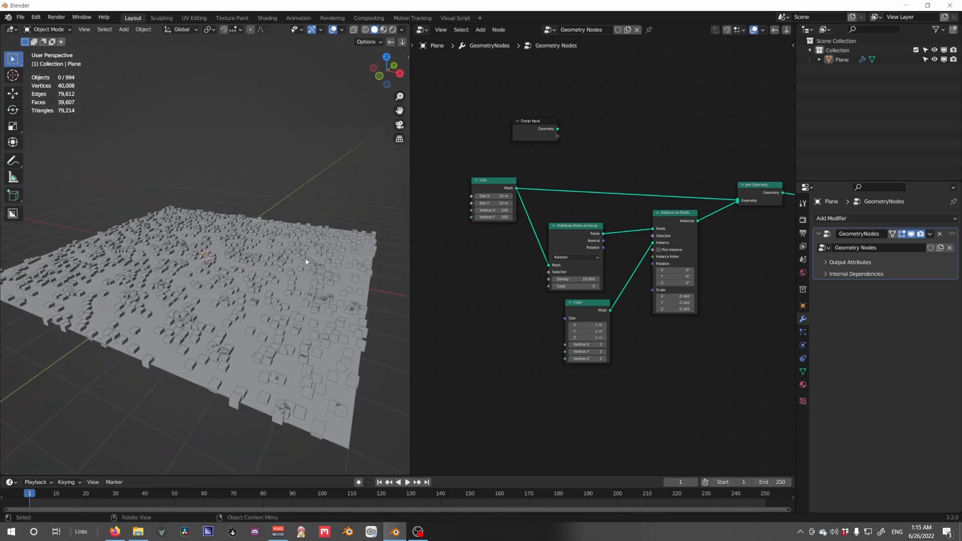
Move Distribute Points on Faces closer to the Grid node and place the Group Input node well to their left
click(579, 233)
drag(527, 171, 485, 237)
drag(591, 236, 510, 209)
middle_drag(546, 185, 702, 218)
drag(695, 167, 481, 213)
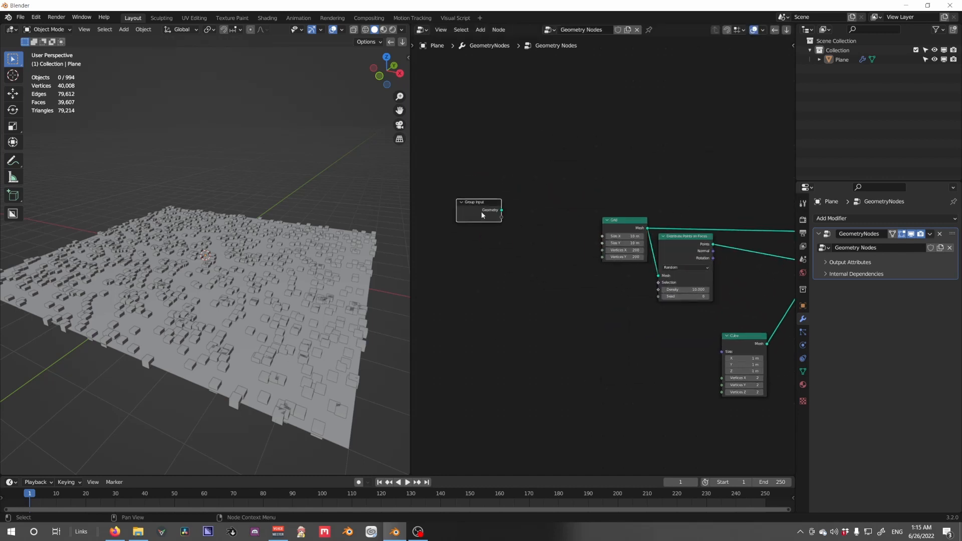
Collapse the Cube node and place it just left of the Instance on Points node
middle_drag(715, 291, 554, 272)
scroll(556, 276, down, 1)
click(581, 313)
key(h)
drag(581, 314, 601, 254)
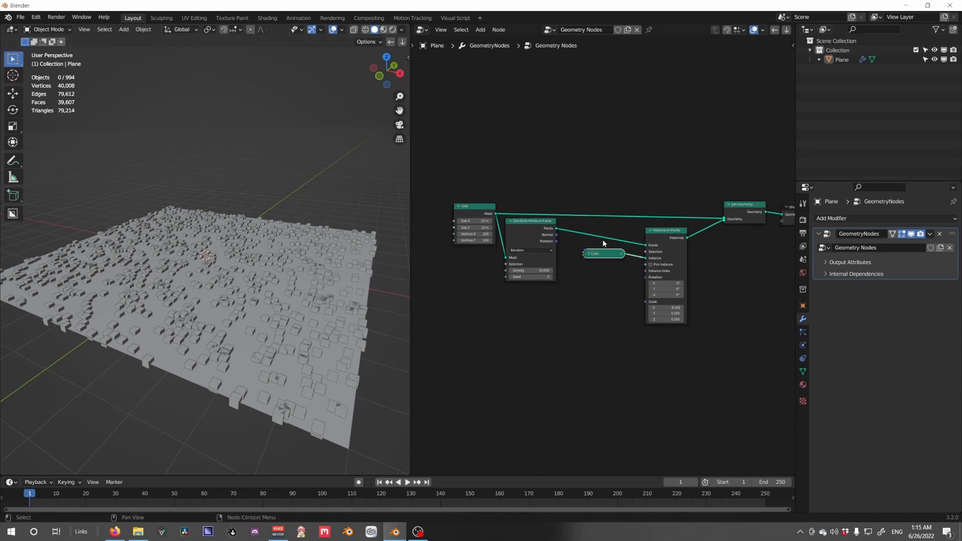
Add a Bezier curve at the centre of the grid and scale it up to about 4 times its size
key(shift+a)
mouse_move(213, 244)
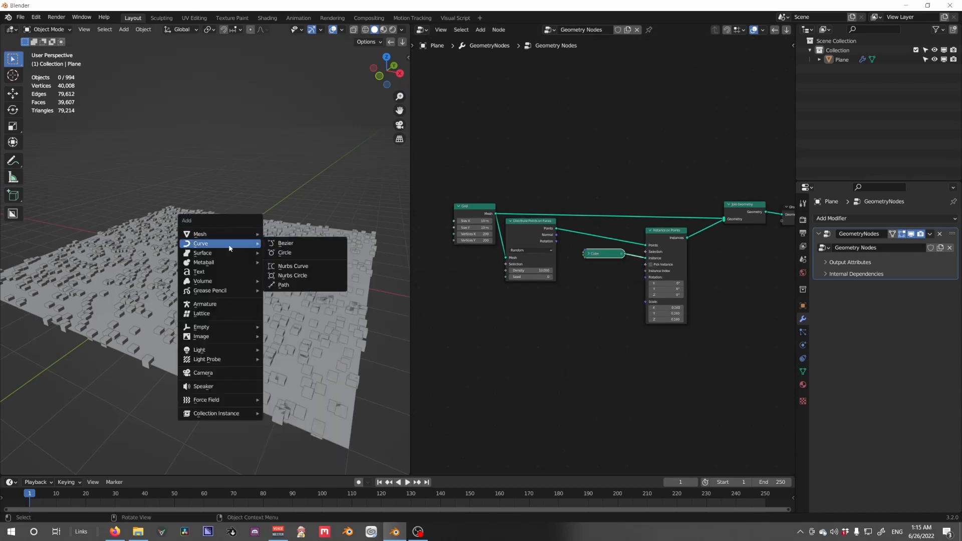
click(296, 243)
key(s)
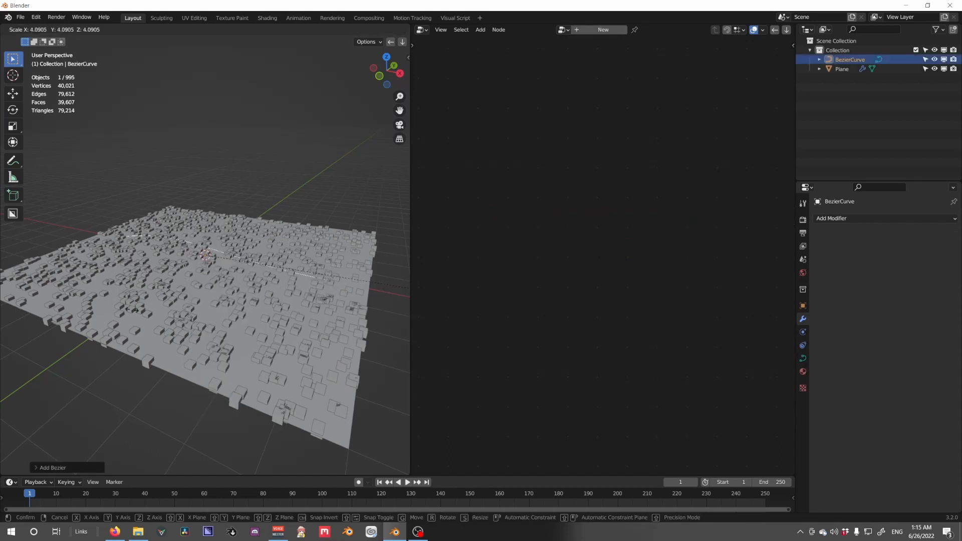
click(316, 275)
Apply the Bezier curve's object transform and raise the curve along Z well above the grid
key(ctrl+a)
click(302, 259)
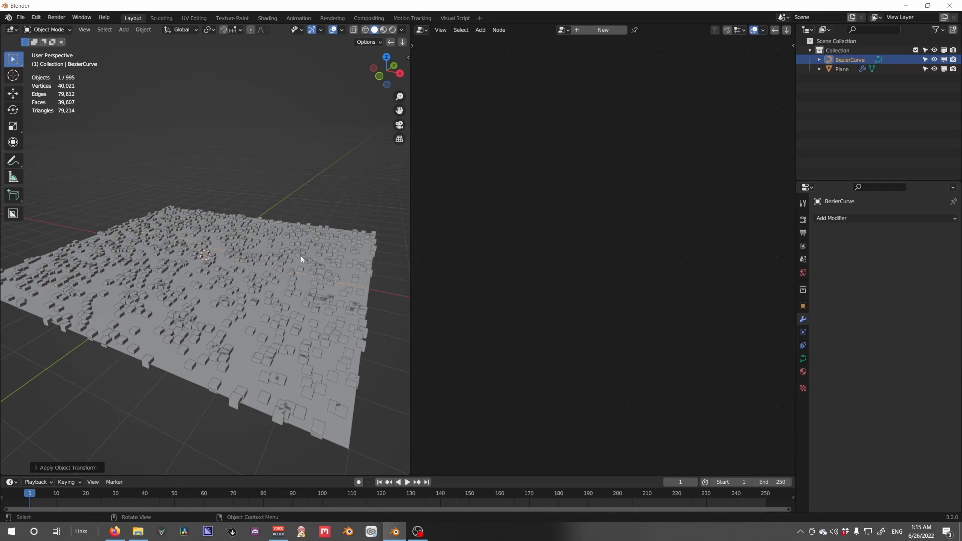
key(ctrl+a)
click(300, 255)
key(g)
key(z)
click(285, 132)
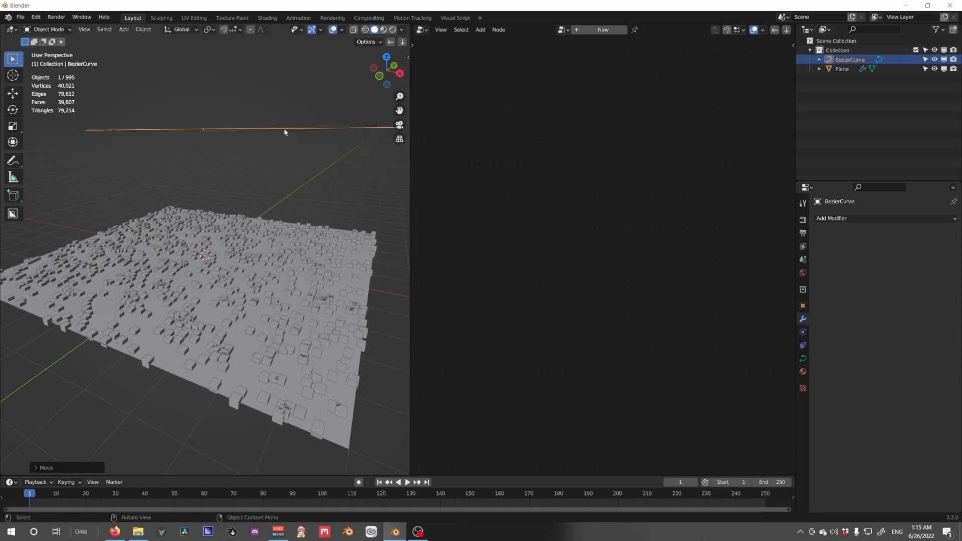
Pin the plane's node tree in the node editor and check it by selecting the curve and the plane
click(271, 261)
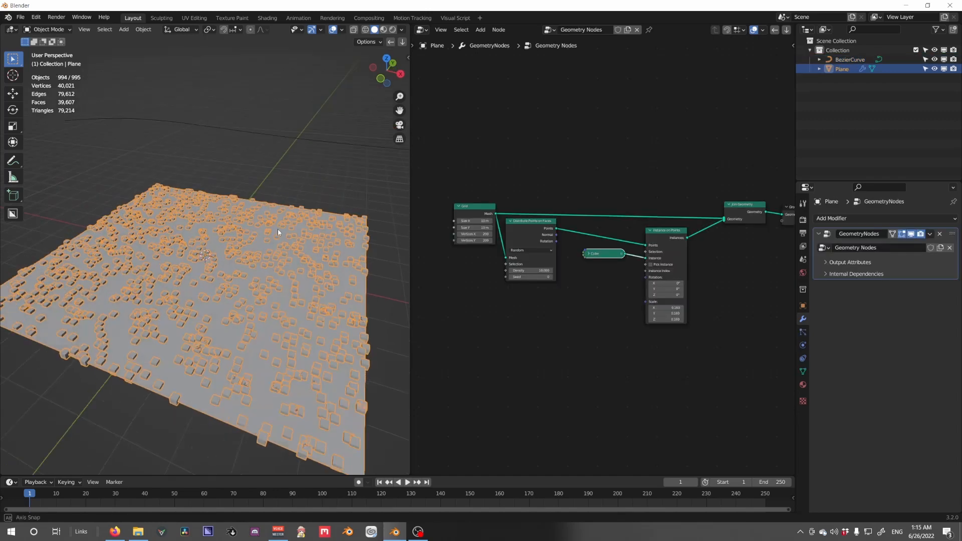
middle_drag(278, 229, 297, 223)
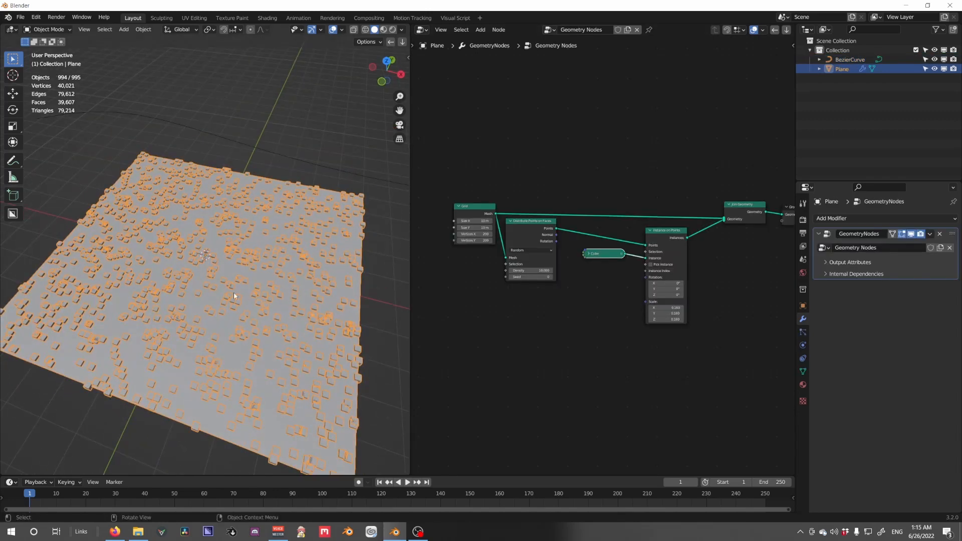
click(650, 30)
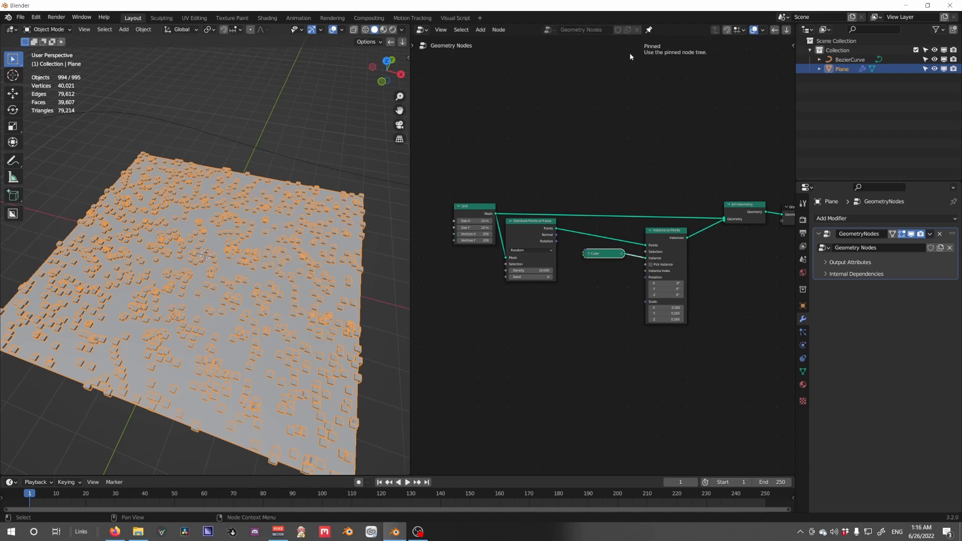
click(285, 157)
click(269, 176)
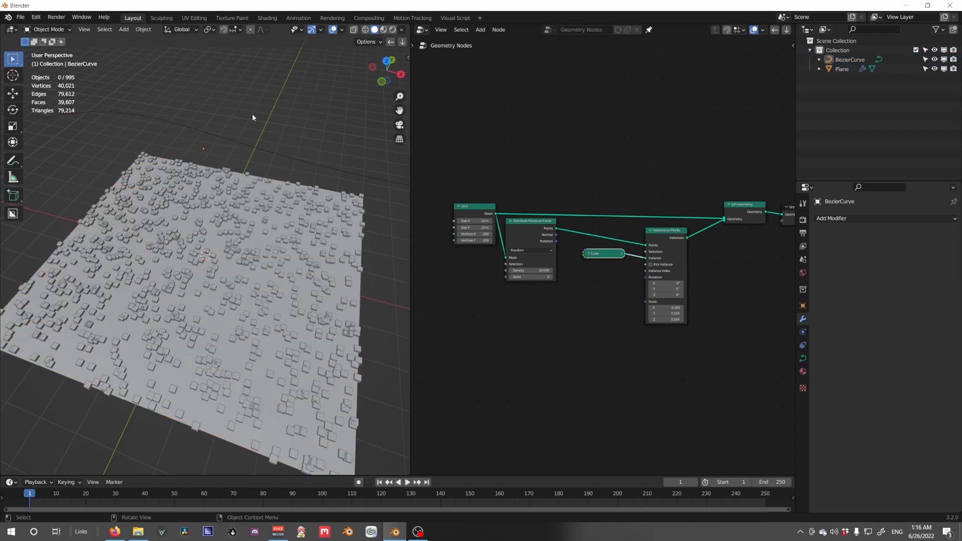
scroll(246, 175, down, 5)
middle_drag(252, 200, 225, 254)
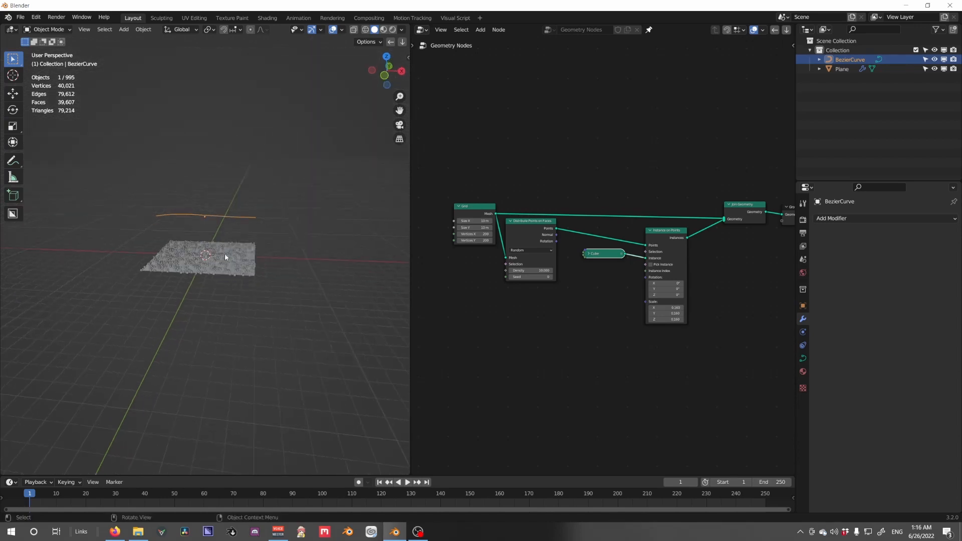
click(228, 248)
click(240, 236)
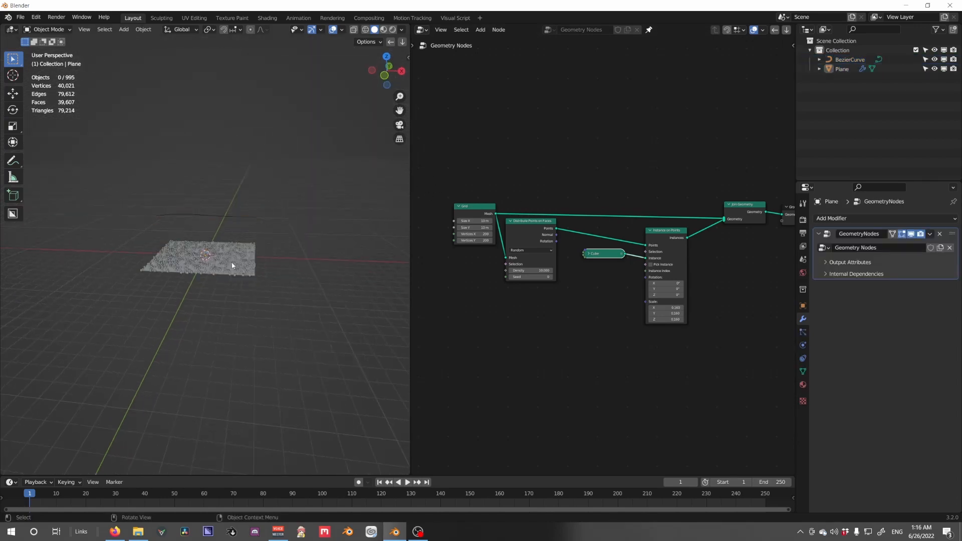
Rename the plane's geometry node group as Proximity Curves
click(231, 263)
double_click(857, 248)
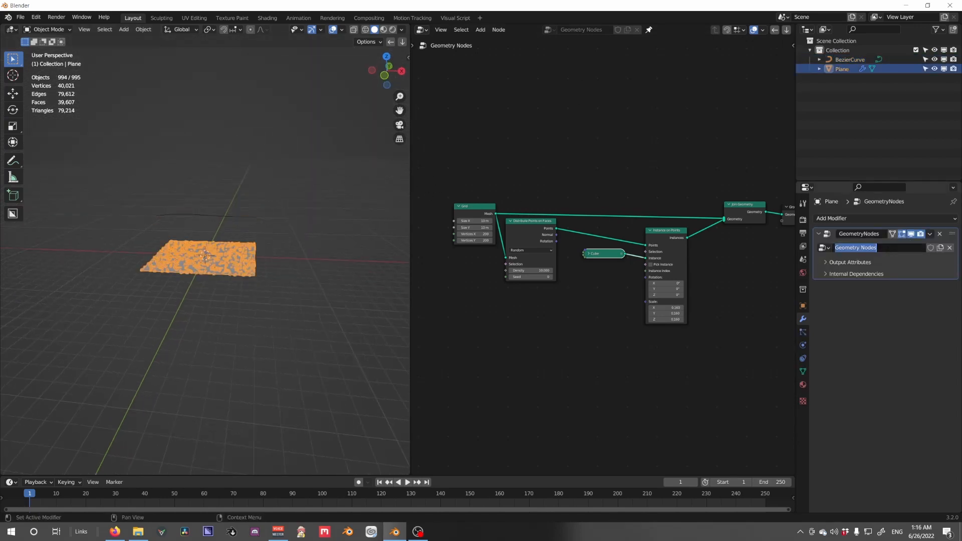
text(Proximity Curves)
key(Return)
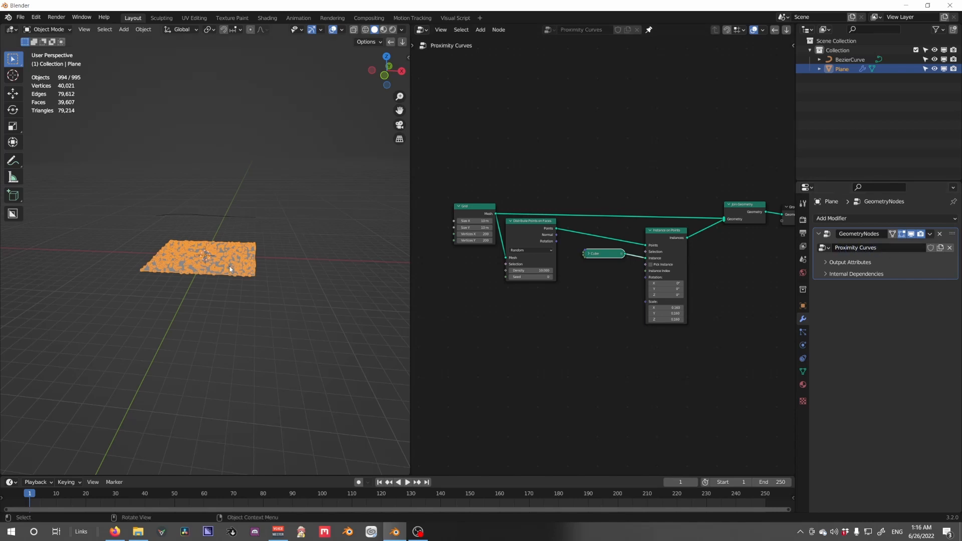
Bring the Bezier curve into the node tree as an Object Info node, placed below and left of the Grid node
scroll(256, 287, up, 7)
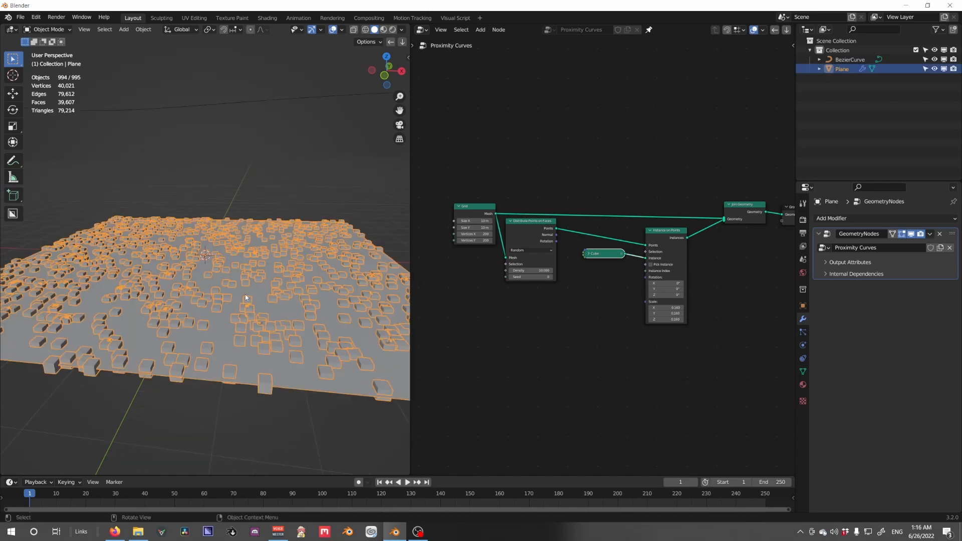
scroll(210, 310, down, 3)
middle_drag(221, 305, 291, 288)
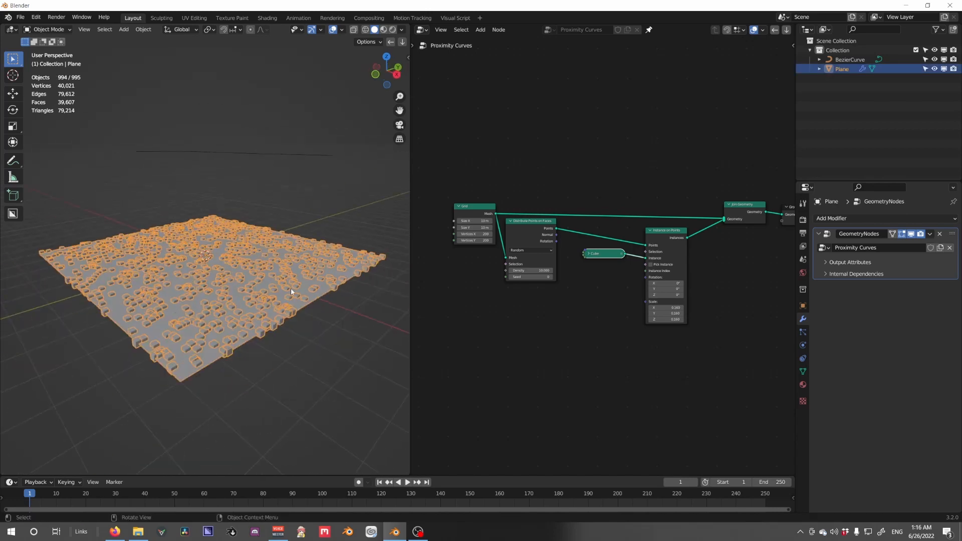
click(247, 152)
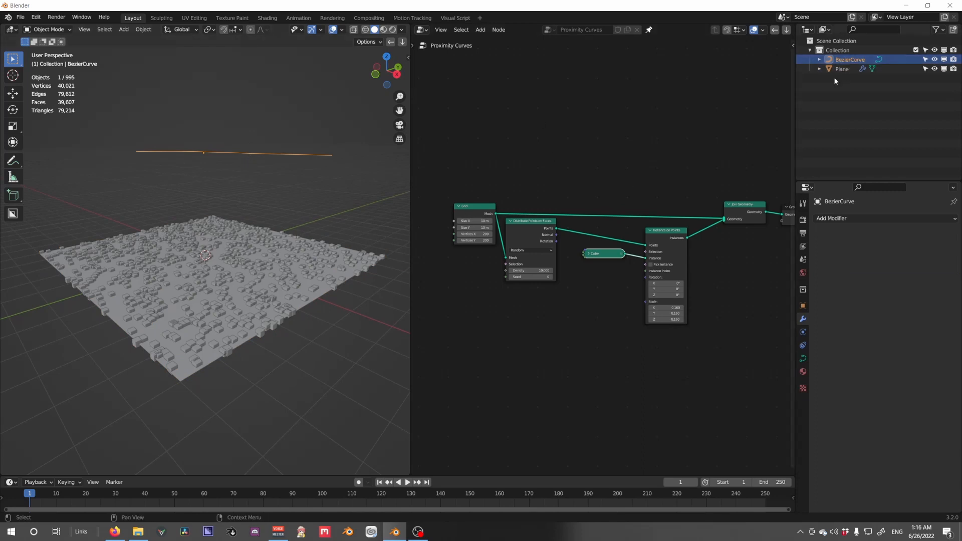
drag(820, 60, 555, 353)
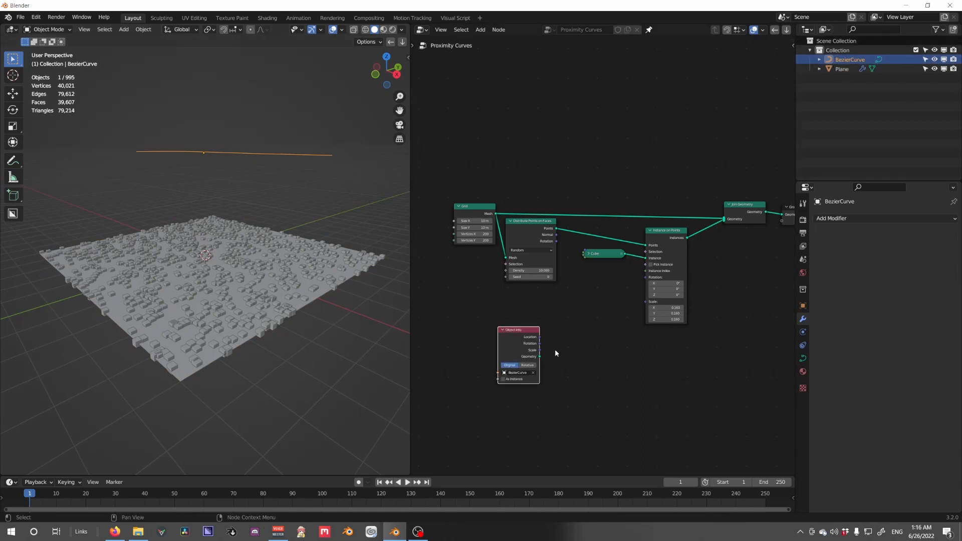
middle_drag(522, 359, 585, 281)
drag(573, 265, 501, 270)
scroll(505, 315, up, 7)
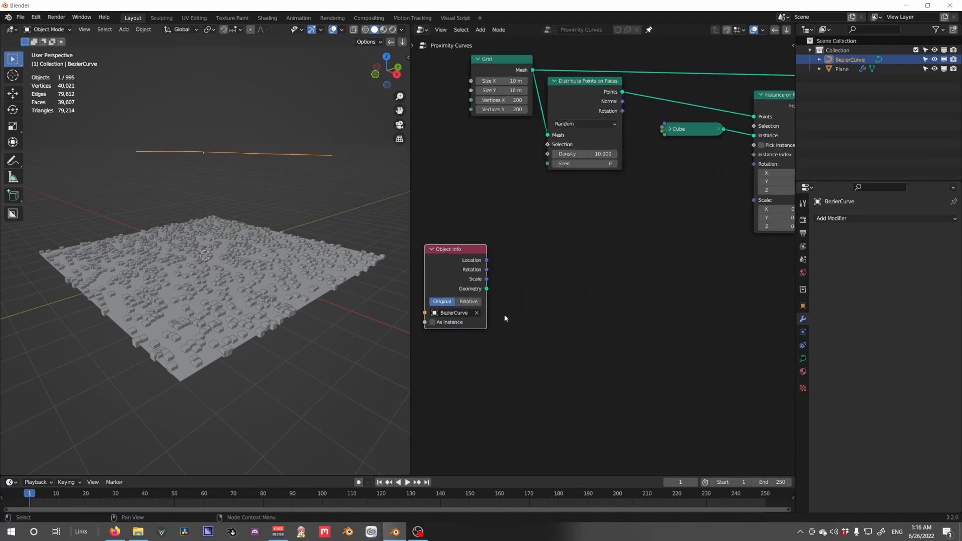
middle_drag(496, 323, 646, 303)
scroll(648, 301, up, 6)
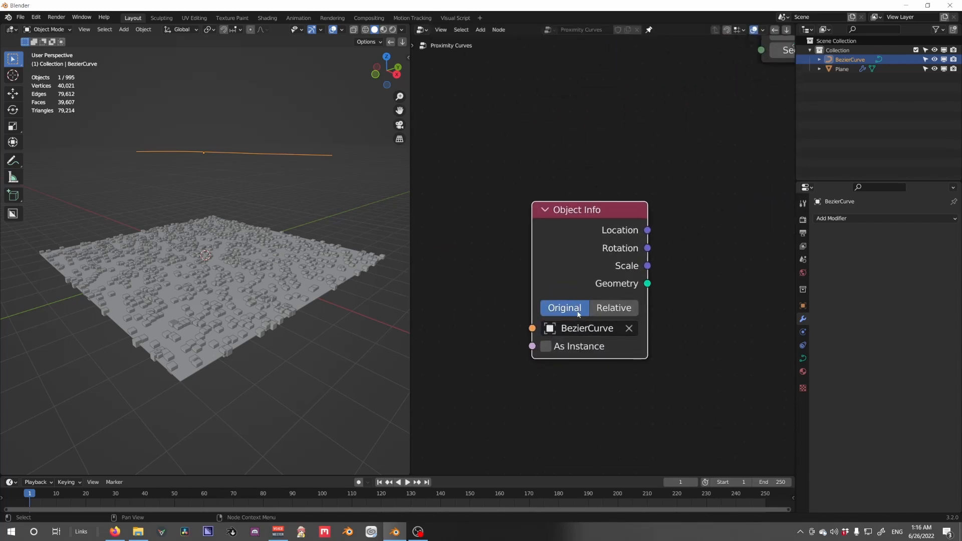
Select the plane, check its original mesh in Edit Mode, and examine the scattered grid from farther away
middle_drag(211, 263, 242, 261)
click(215, 275)
scroll(238, 260, down, 3)
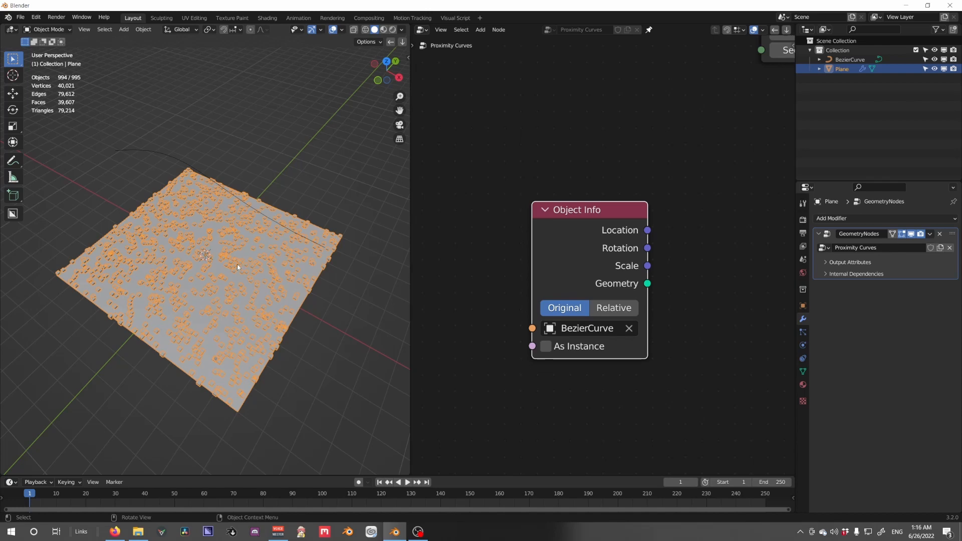
key(Tab)
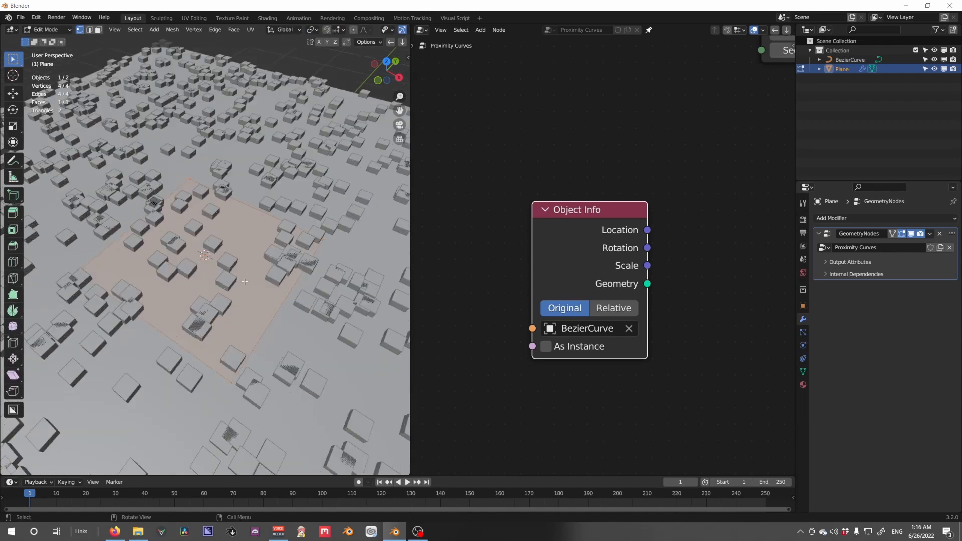
scroll(223, 256, up, 4)
key(Tab)
scroll(215, 263, down, 5)
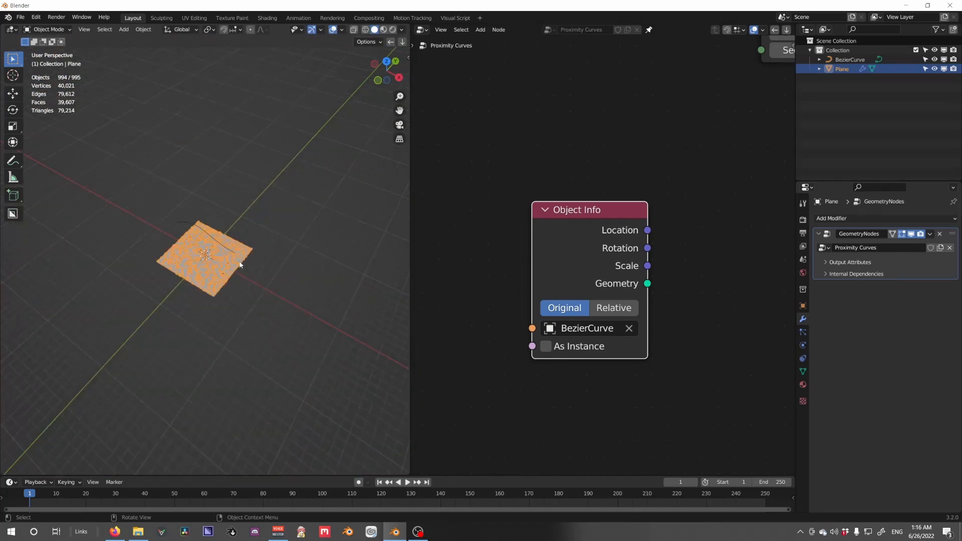
scroll(240, 265, up, 3)
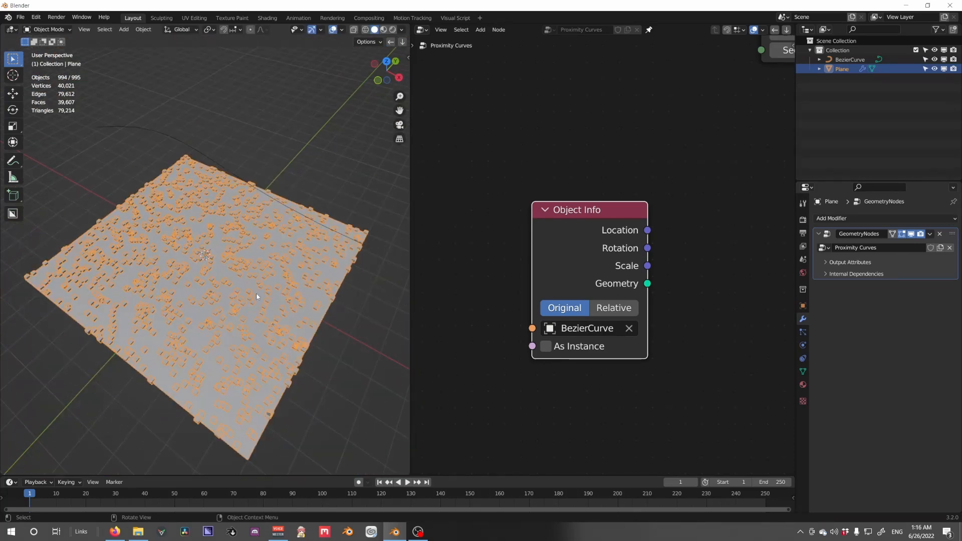
scroll(661, 312, down, 2)
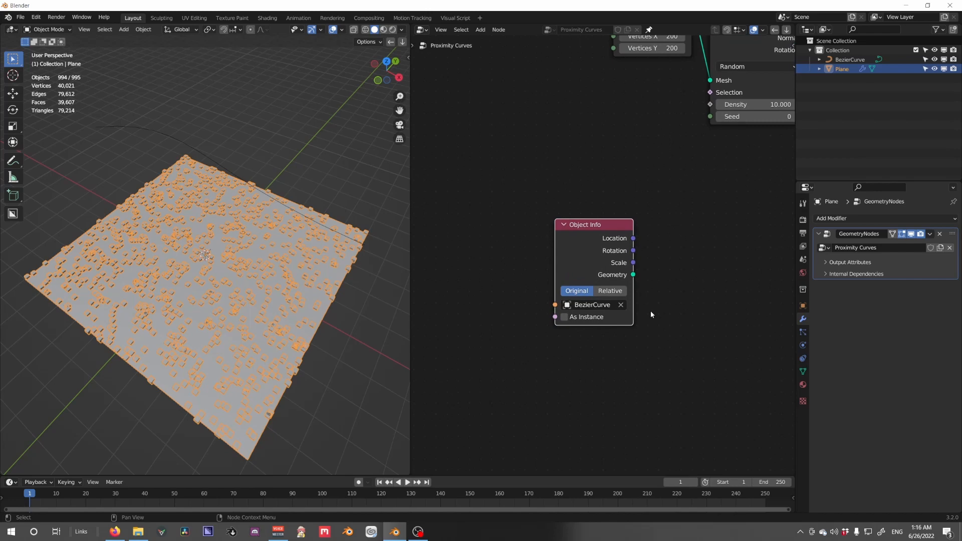
key(shift+a)
click(669, 240)
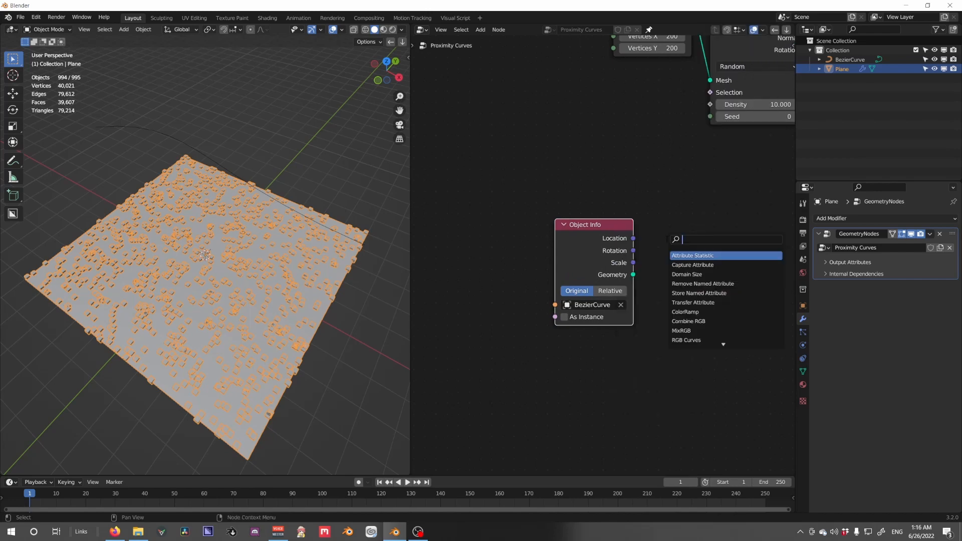
text(transform)
key(Return)
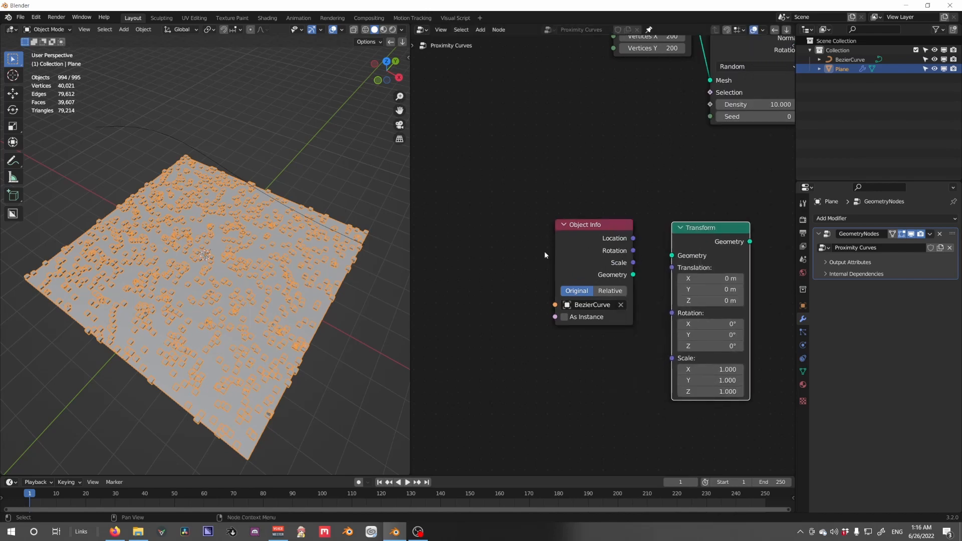
key(x)
Add a Geometry Proximity node beside Object Info and link the Bezier curve's Geometry output to its Target input
scroll(722, 266, down, 6)
middle_drag(730, 269, 626, 271)
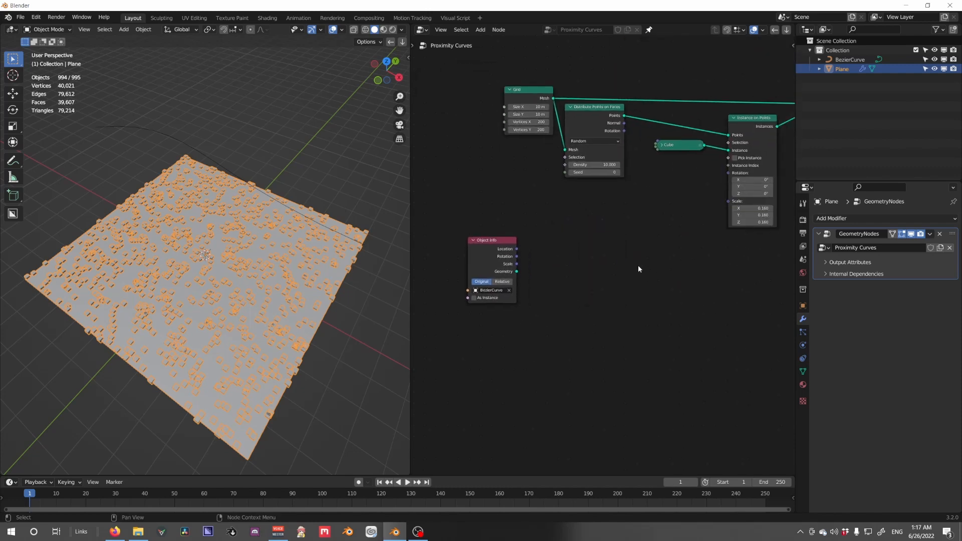
key(shift+a)
key(shift+a)
click(579, 253)
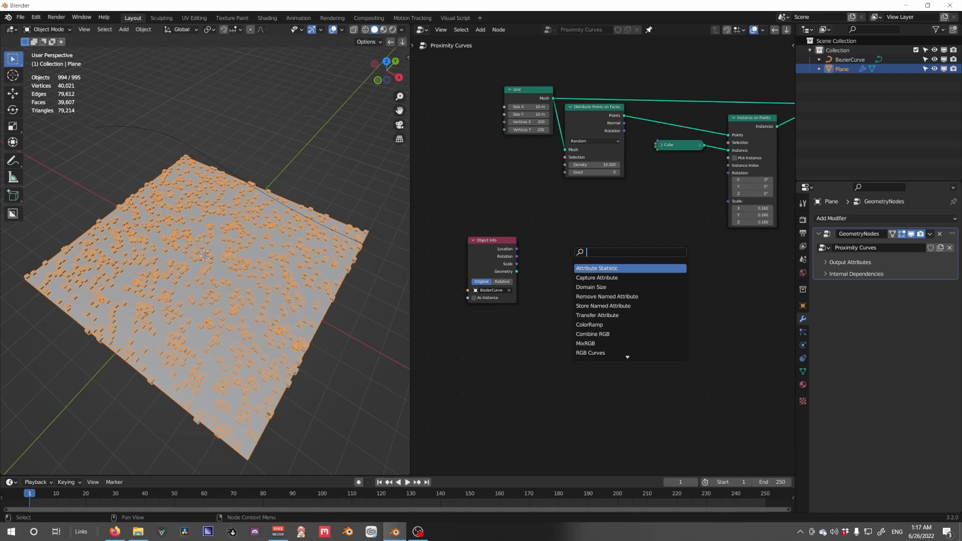
text(proximity)
key(Return)
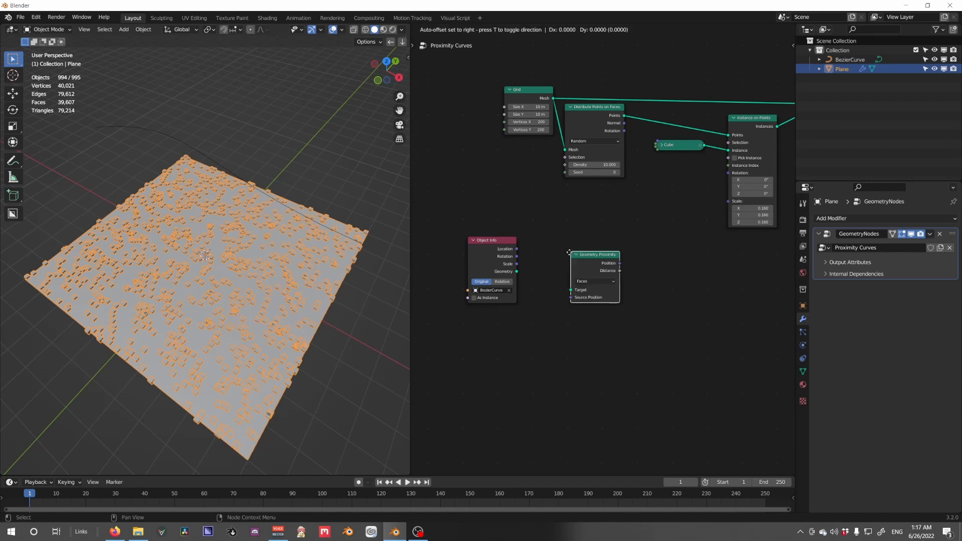
click(563, 242)
drag(516, 271, 572, 286)
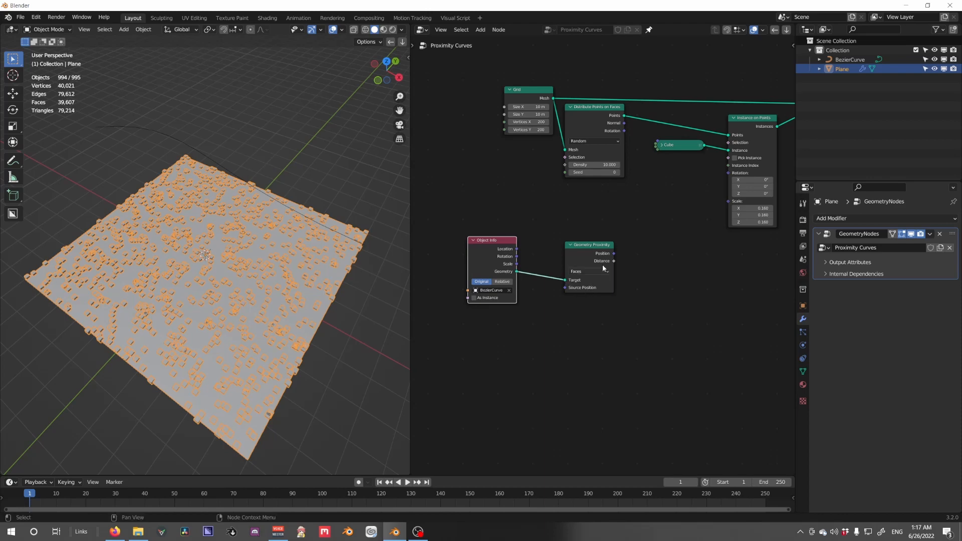
Move Distribute Points on Faces down and to the right, and place the Cube node just before Instance on Points
scroll(603, 269, up, 2)
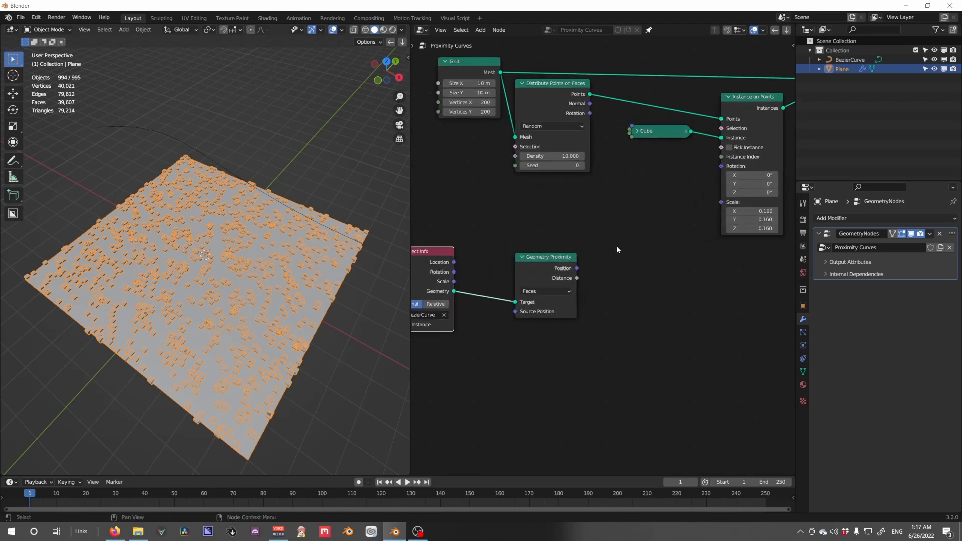
scroll(595, 204, down, 4)
middle_drag(625, 194, 624, 228)
drag(563, 180, 622, 228)
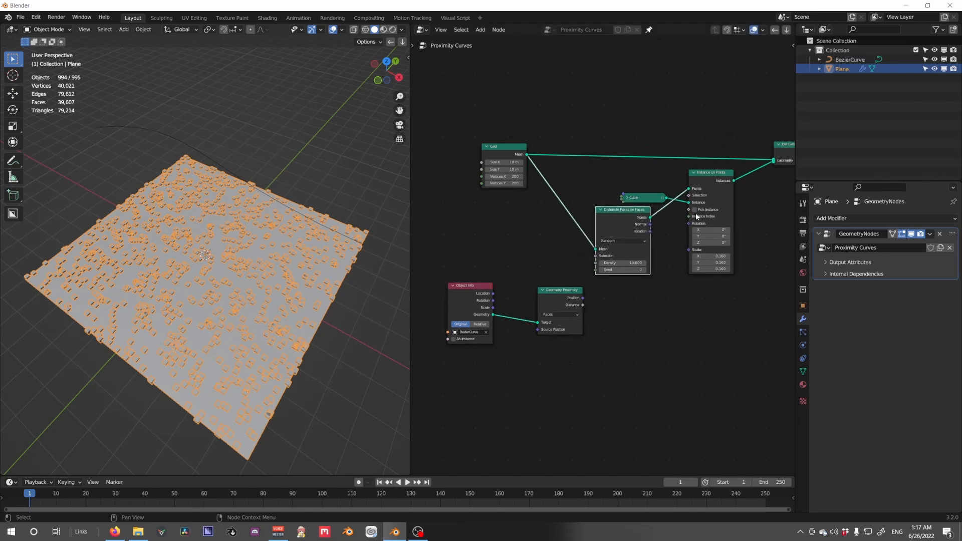
middle_drag(696, 216, 644, 217)
drag(700, 211, 630, 226)
click(626, 193)
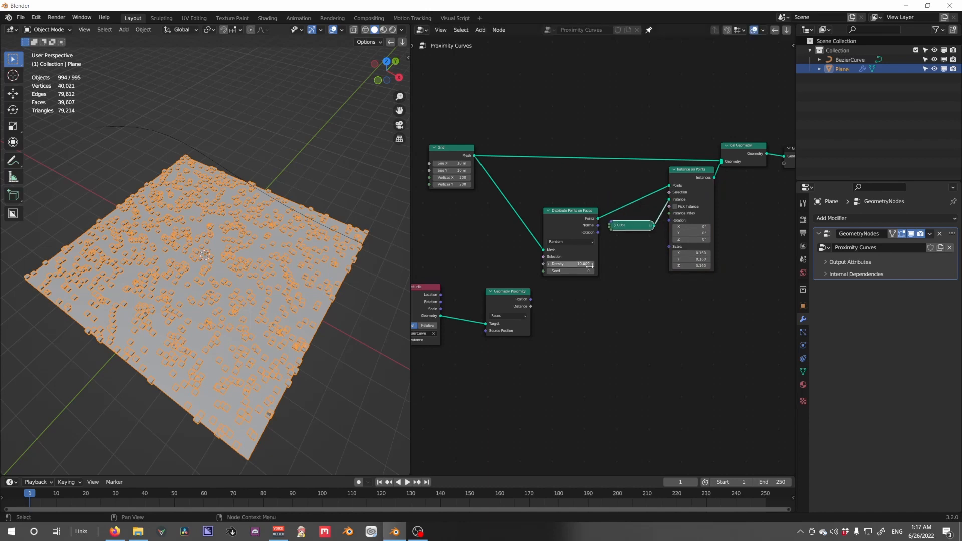
Link Geometry Proximity's Distance to the Selection of Distribute Points on Faces, and shift Object Info and Geometry Proximity farther left
middle_drag(576, 266, 627, 264)
scroll(603, 266, up, 3)
drag(551, 315, 590, 254)
middle_drag(265, 306, 283, 302)
middle_drag(415, 306, 506, 293)
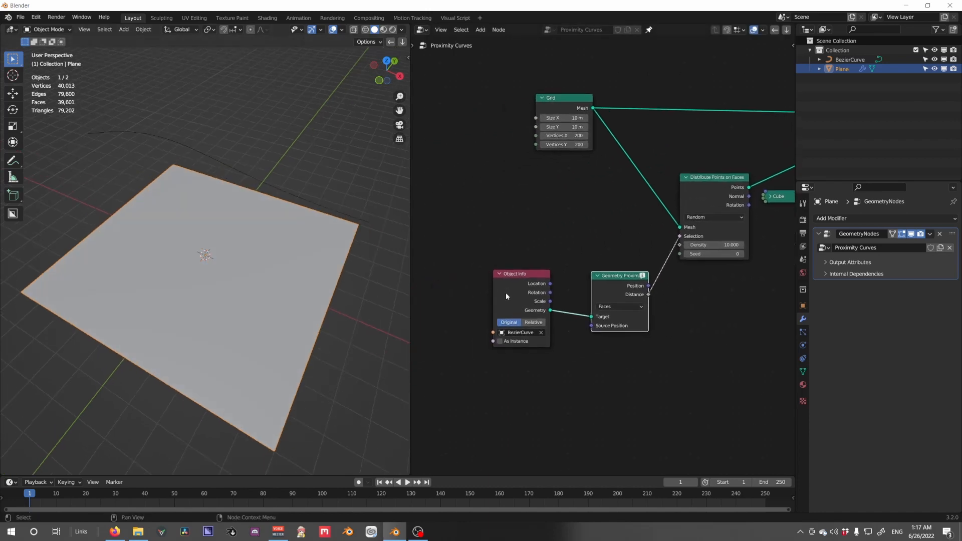
scroll(506, 293, down, 1)
shift+click(503, 294)
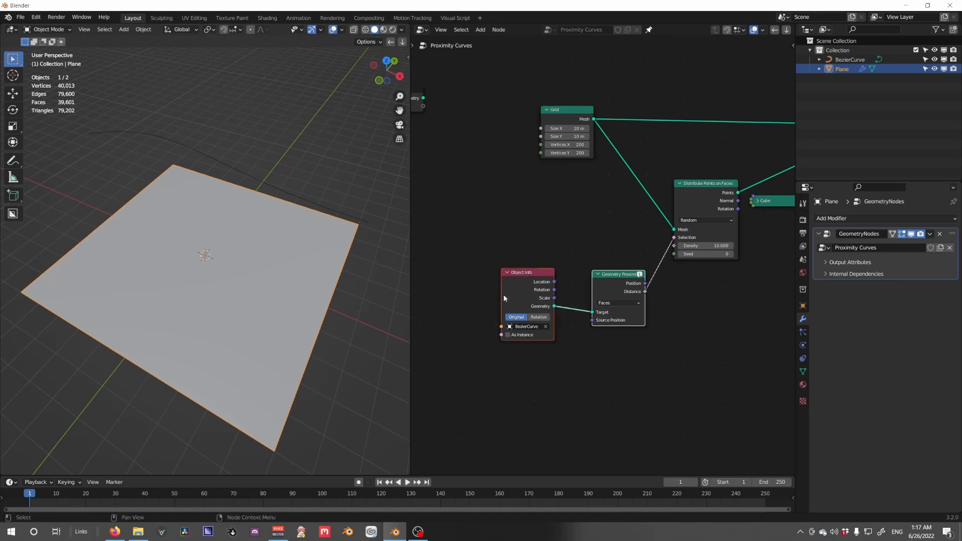
drag(503, 293, 454, 287)
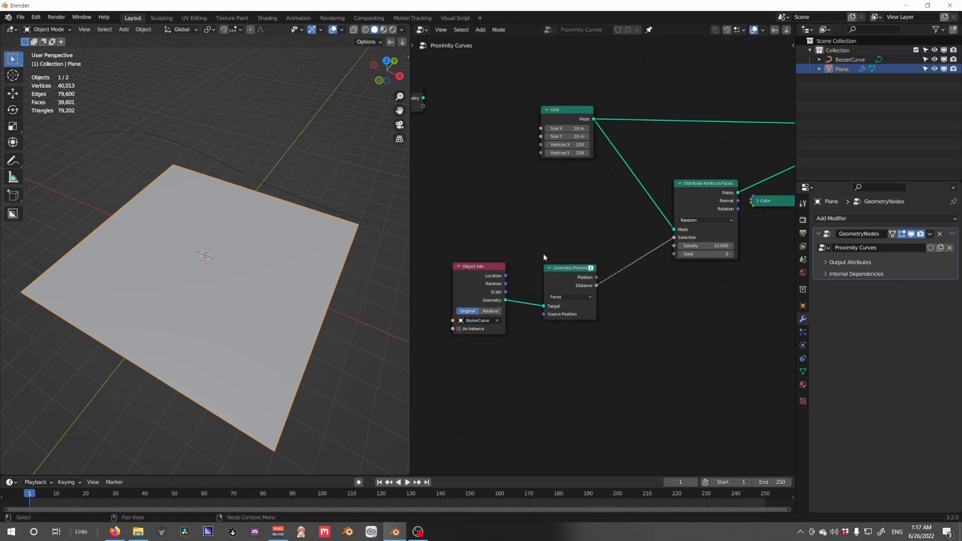
Set the Geometry Proximity node's target type to Points and read its warning
click(576, 298)
scroll(574, 314, up, 3)
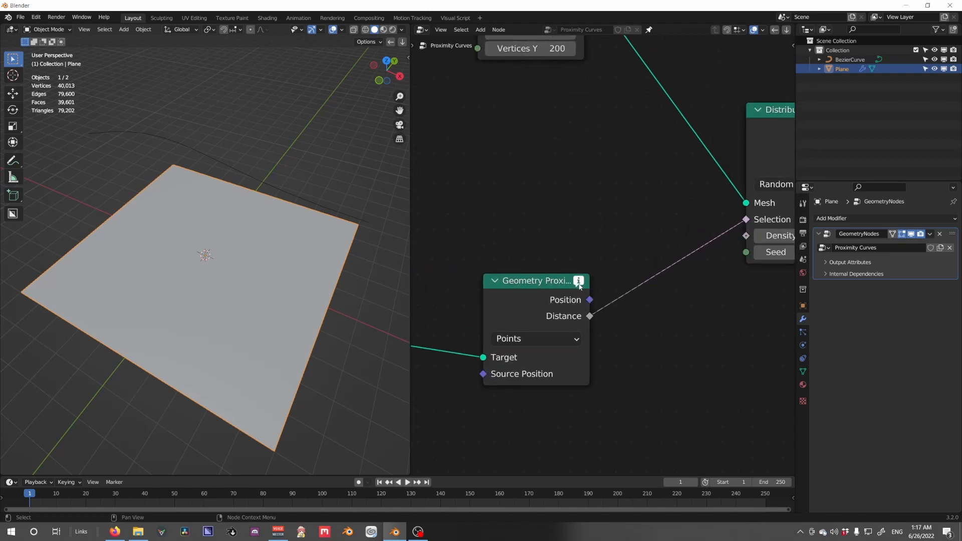
mouse_move(580, 286)
scroll(570, 242, down, 2)
Insert a Curve to Mesh node between Object Info and Geometry Proximity, spacing the neighbouring nodes around it
drag(579, 289, 600, 309)
middle_drag(553, 321, 707, 289)
drag(626, 261, 491, 277)
key(shift+a)
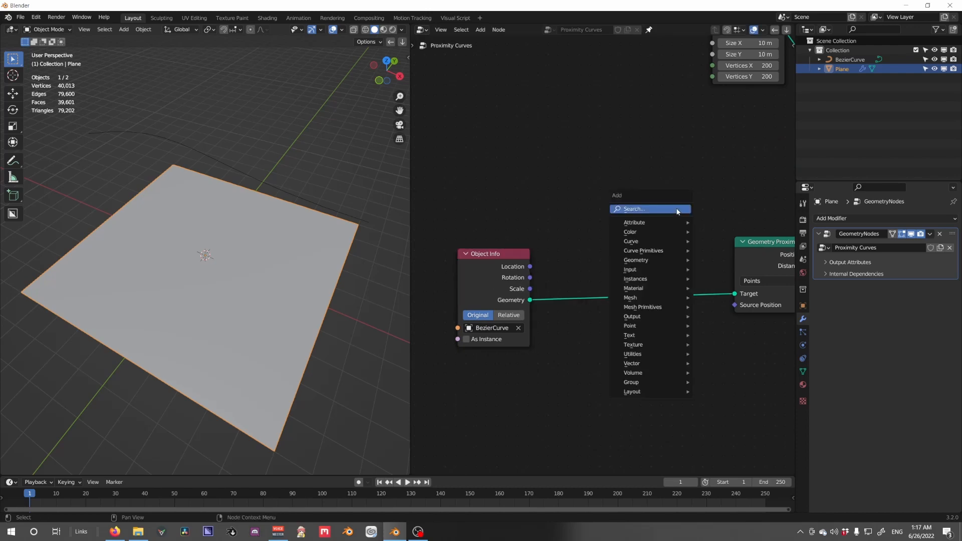
mouse_move(681, 240)
click(726, 250)
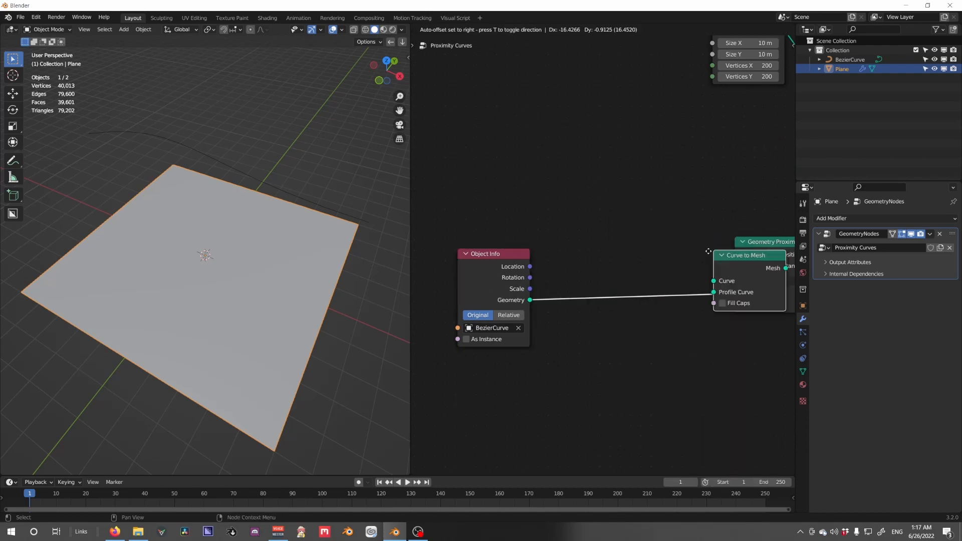
click(583, 306)
drag(635, 348, 504, 286)
drag(648, 272, 599, 275)
scroll(664, 272, down, 2)
drag(716, 247, 665, 247)
Insert a Map Range node between Geometry Proximity's Distance and Selection, with Smoother Step interpolation and From Min 0.330
middle_drag(740, 251, 620, 257)
scroll(620, 256, up, 3)
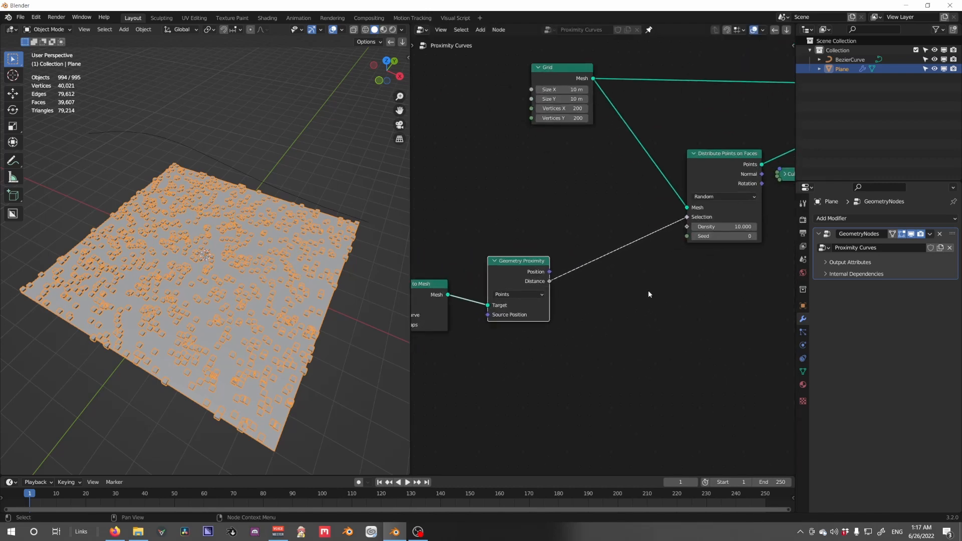
key(shift+a)
mouse_move(618, 400)
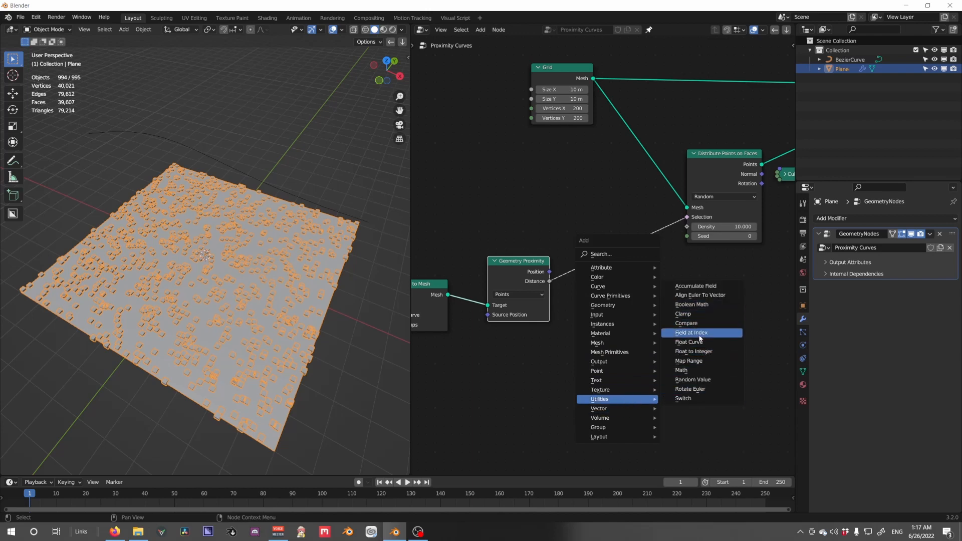
click(694, 361)
click(615, 299)
click(616, 285)
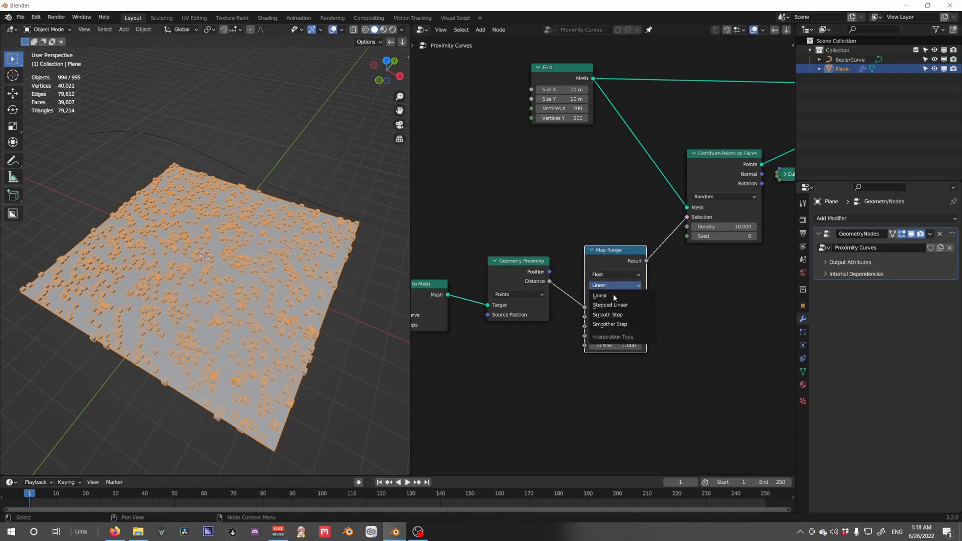
click(622, 326)
mouse_move(617, 288)
mouse_down()
mouse_move(679, 289)
mouse_move(623, 291)
mouse_move(664, 290)
mouse_move(633, 288)
mouse_up()
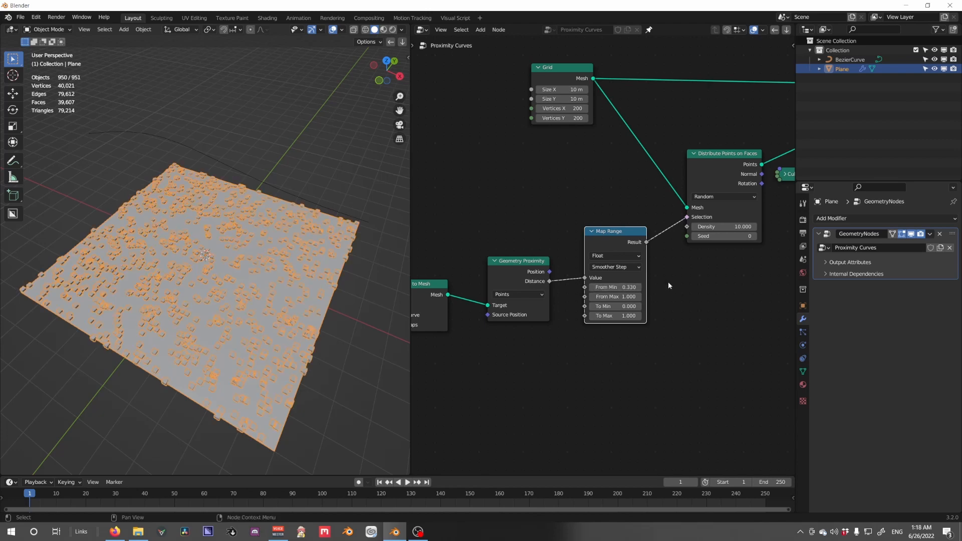
Move Distribute Points on Faces and all the nodes after it to the right, making room after Map Range
middle_drag(669, 282, 580, 276)
scroll(547, 284, down, 7)
middle_drag(720, 248, 635, 263)
drag(726, 273, 514, 171)
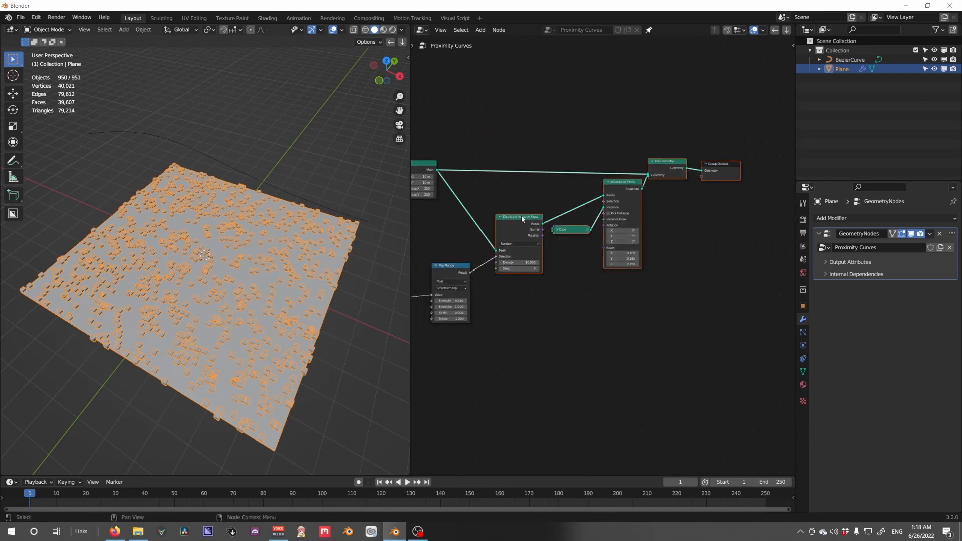
drag(522, 218, 611, 213)
scroll(501, 255, up, 4)
middle_drag(501, 256, 551, 226)
key(shift+a)
mouse_move(554, 221)
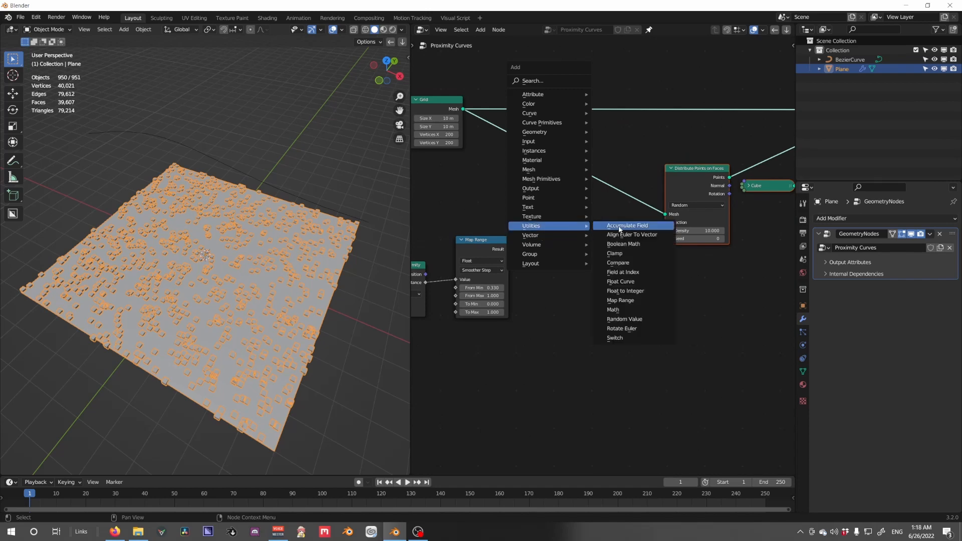
click(637, 262)
click(563, 263)
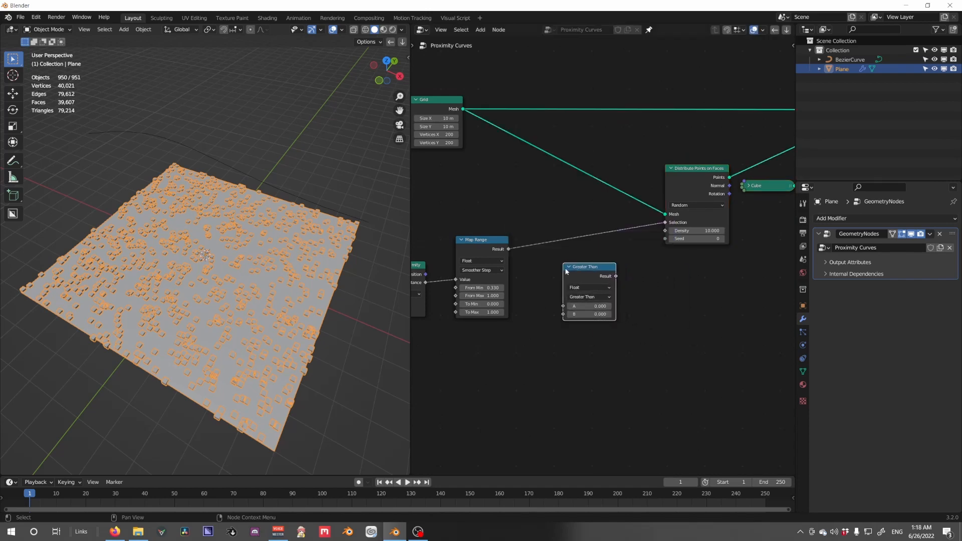
Try a Boolean Math node set to Not between Map Range and Selection with From Min at 0.800, and dissolve the node
key(shift+a)
mouse_move(588, 275)
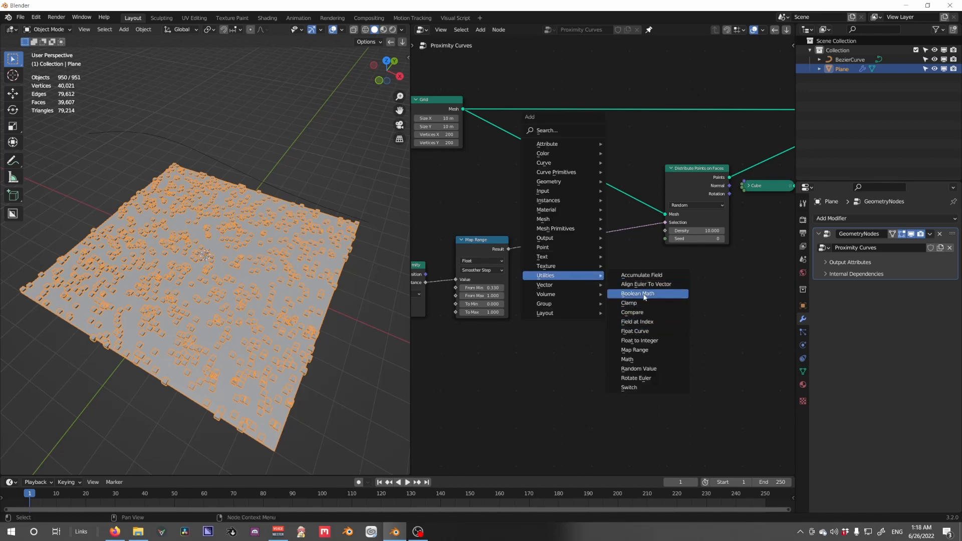
click(645, 296)
click(576, 237)
click(580, 248)
click(579, 273)
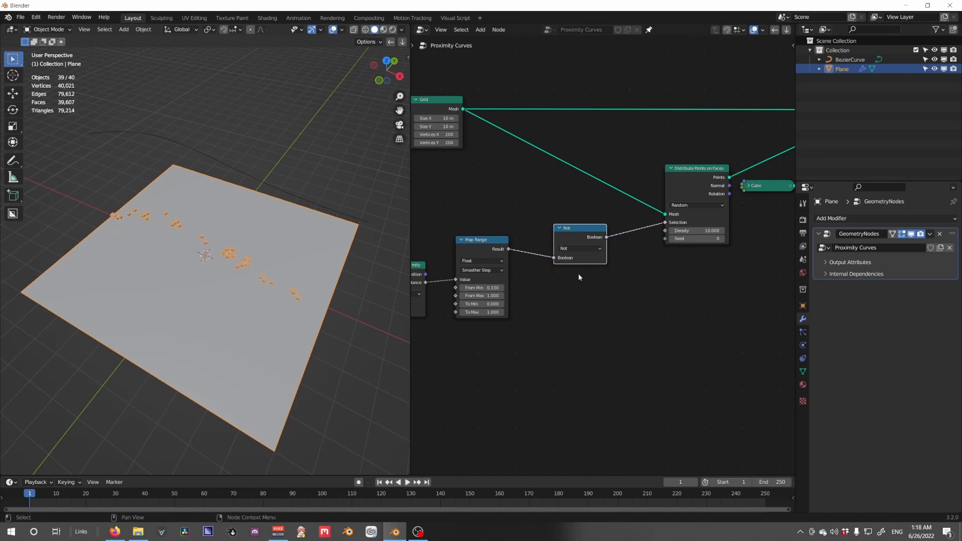
mouse_move(481, 287)
mouse_down()
mouse_move(511, 287)
mouse_move(481, 287)
mouse_up()
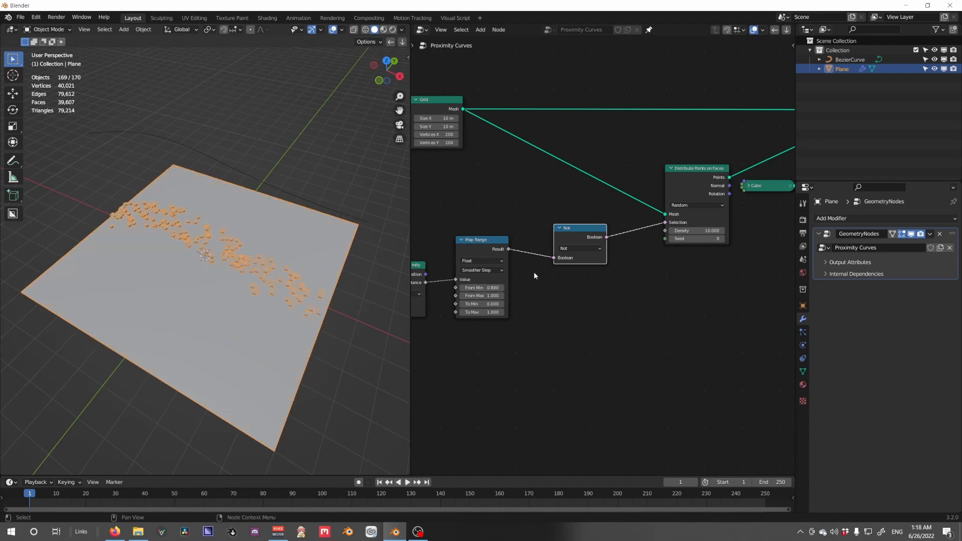
key(ctrl+x)
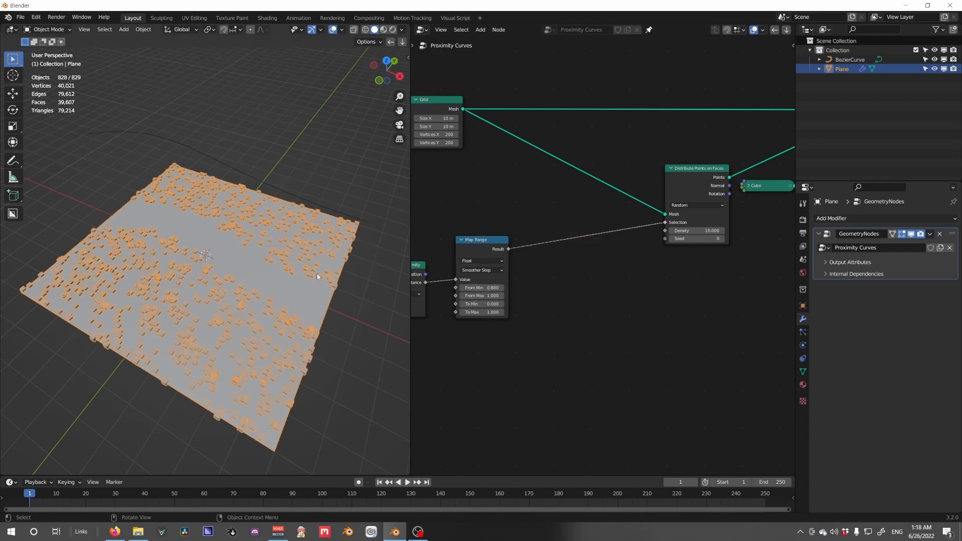
Set the Map Range node's From Min to 1.000 and move the node slightly up and to the right
mouse_move(480, 288)
mouse_down()
mouse_move(460, 288)
mouse_move(477, 288)
mouse_up()
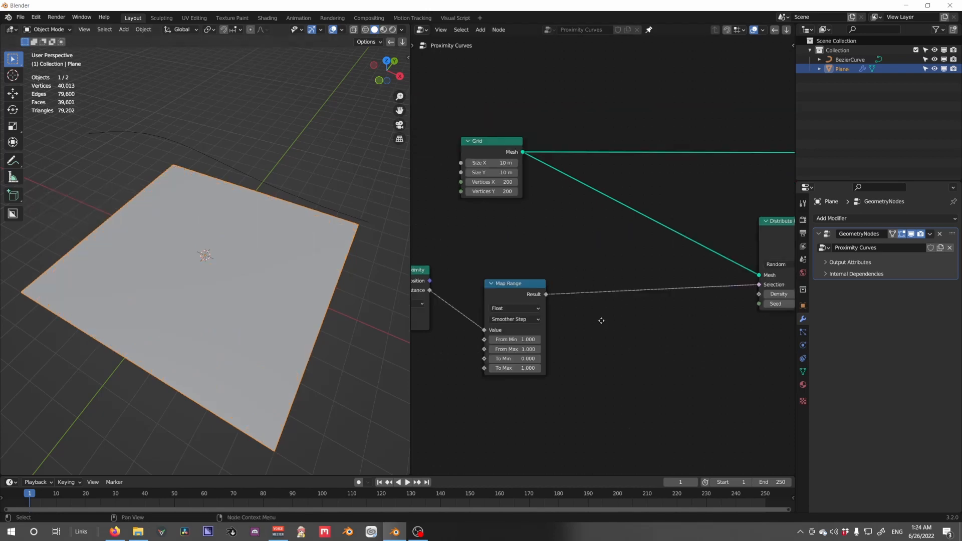
middle_drag(601, 320, 667, 325)
drag(589, 298, 610, 275)
scroll(663, 286, down, 5)
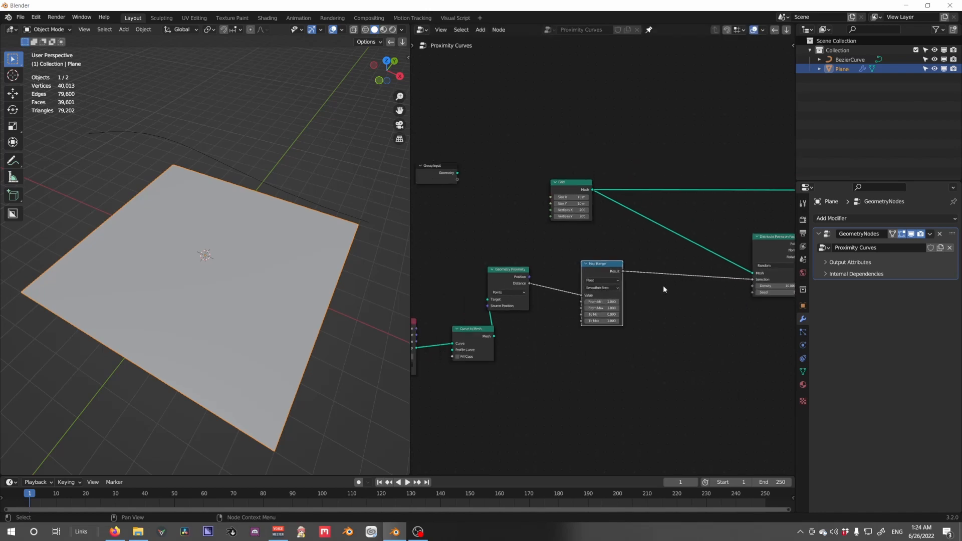
Try a higher From Min value on the Map Range node and undo it
scroll(663, 289, up, 10)
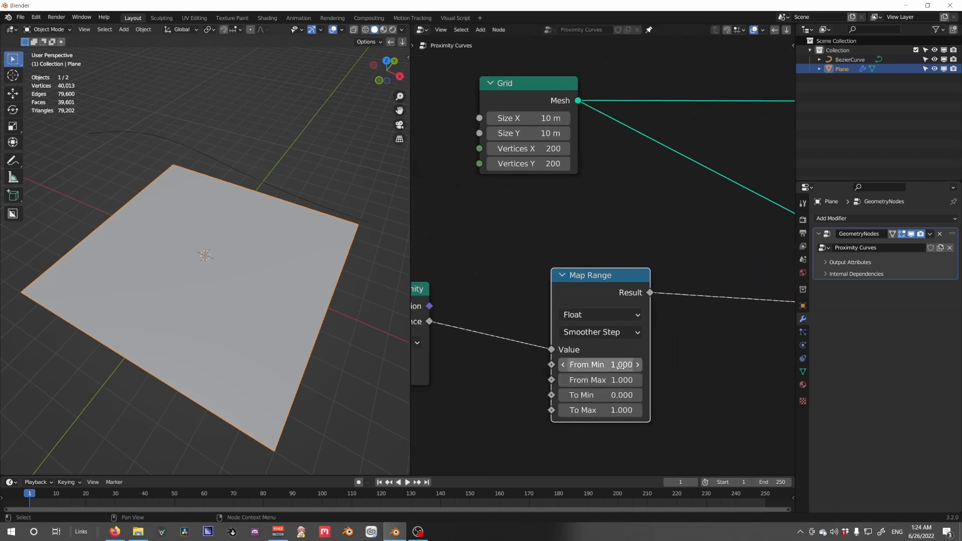
drag(624, 365, 652, 365)
key(ctrl+z)
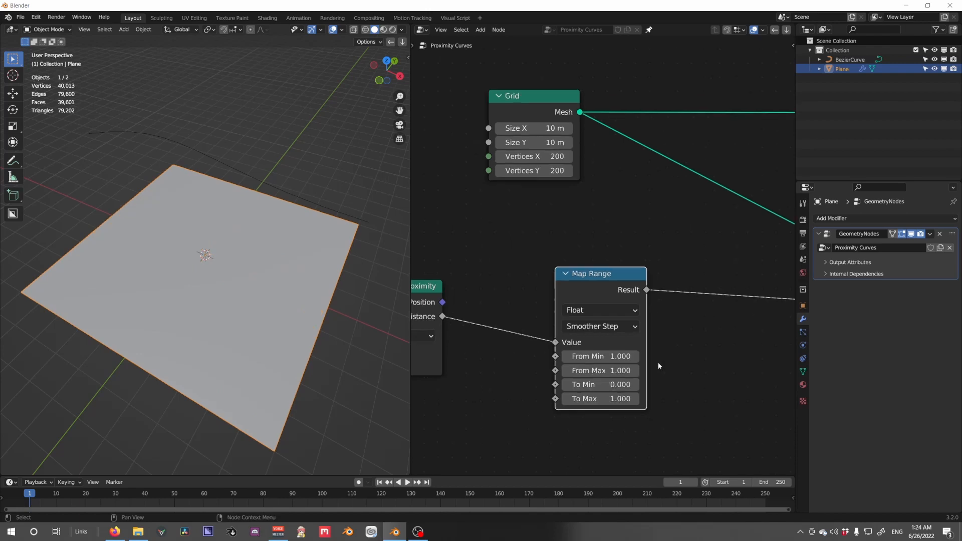
Add a Switch node set to Boolean and insert it on the link between Map Range and the Selection input, using its False input
scroll(658, 362, down, 2)
key(shift+a)
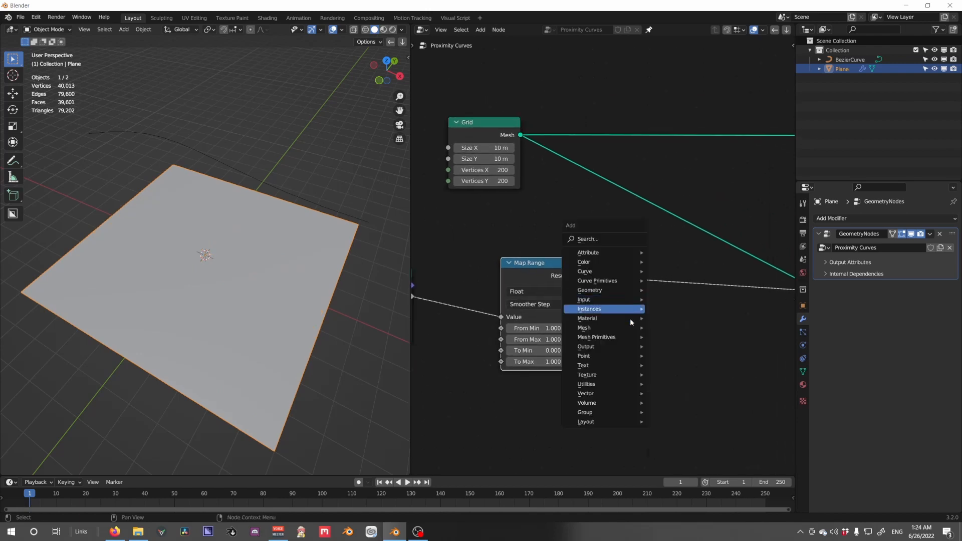
mouse_move(609, 388)
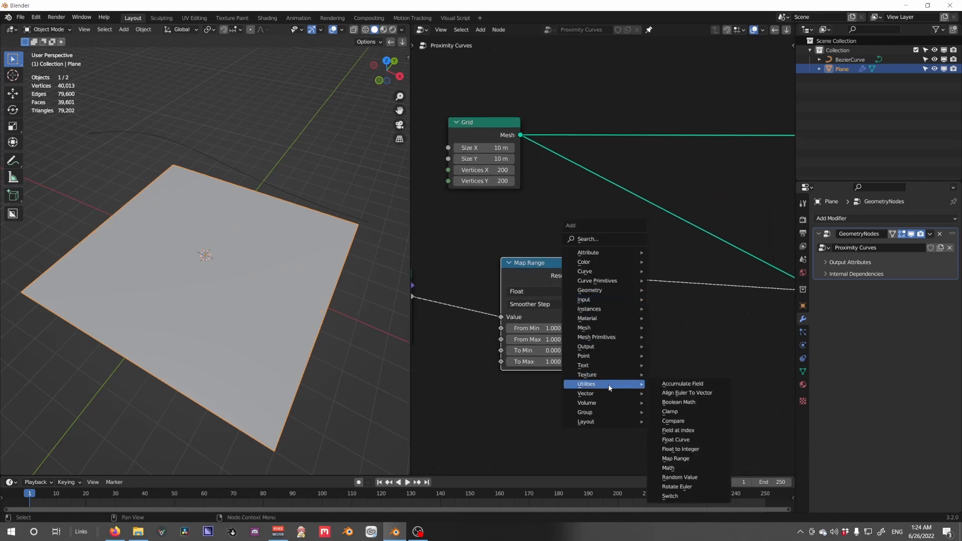
click(684, 496)
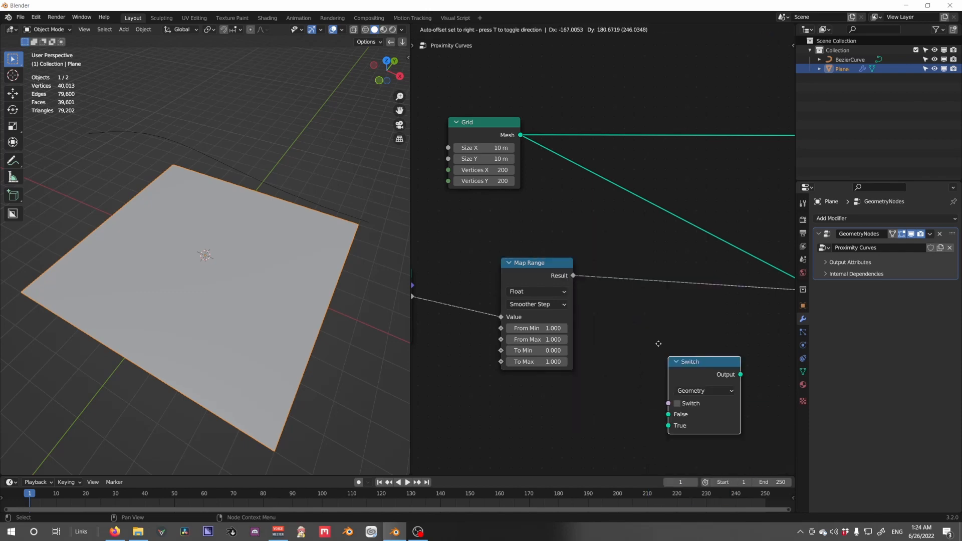
click(677, 360)
click(689, 398)
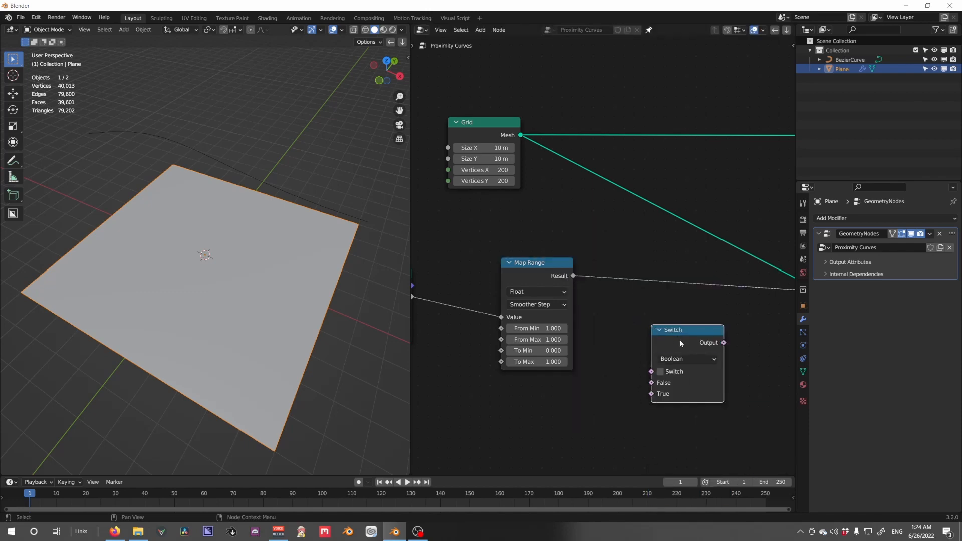
drag(679, 345, 667, 279)
mouse_move(642, 309)
mouse_down()
mouse_move(648, 332)
mouse_move(643, 320)
mouse_up()
scroll(639, 301, down, 3)
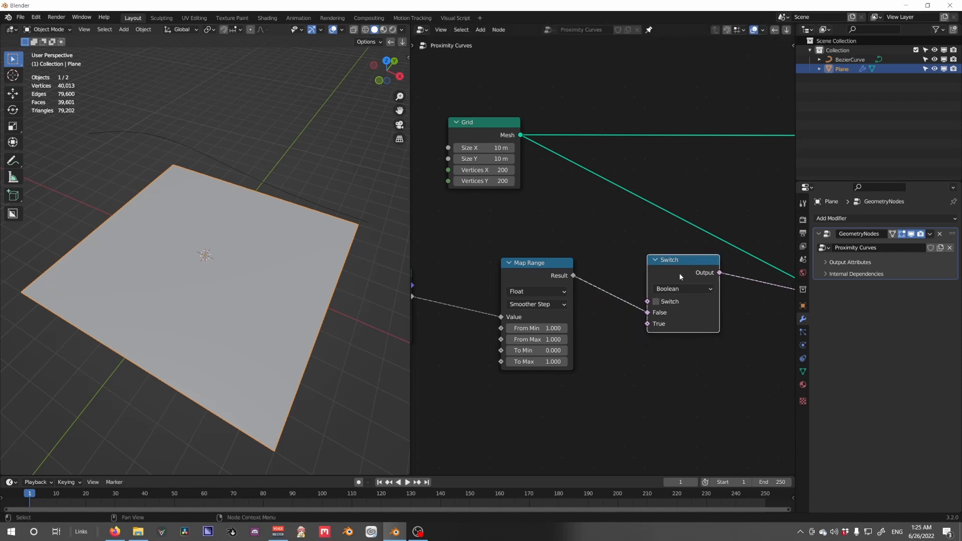
Move Map Range left, add a Boolean Math node set to Not, and wire the Map Range Result through it into the Switch node's True input
drag(575, 260, 539, 264)
scroll(566, 238, up, 2)
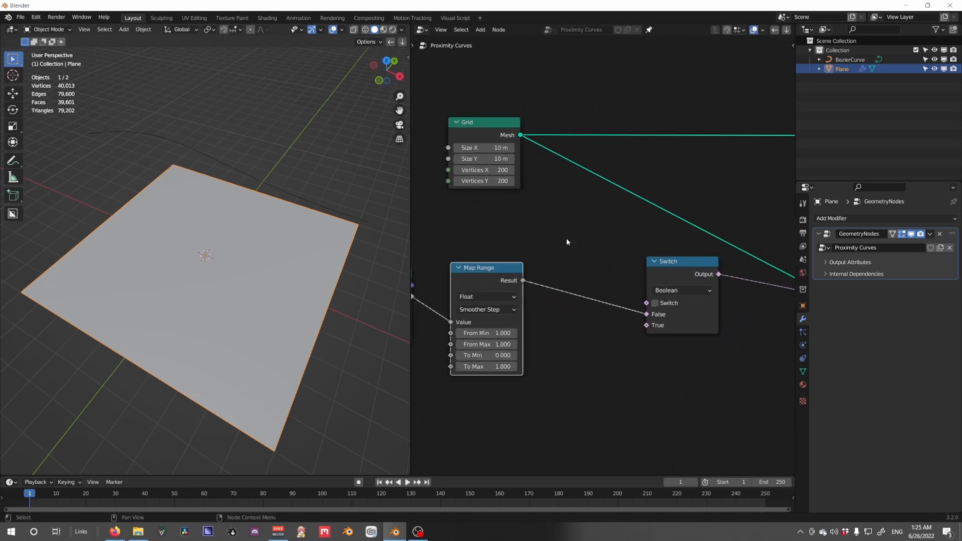
key(shift+a)
mouse_move(578, 259)
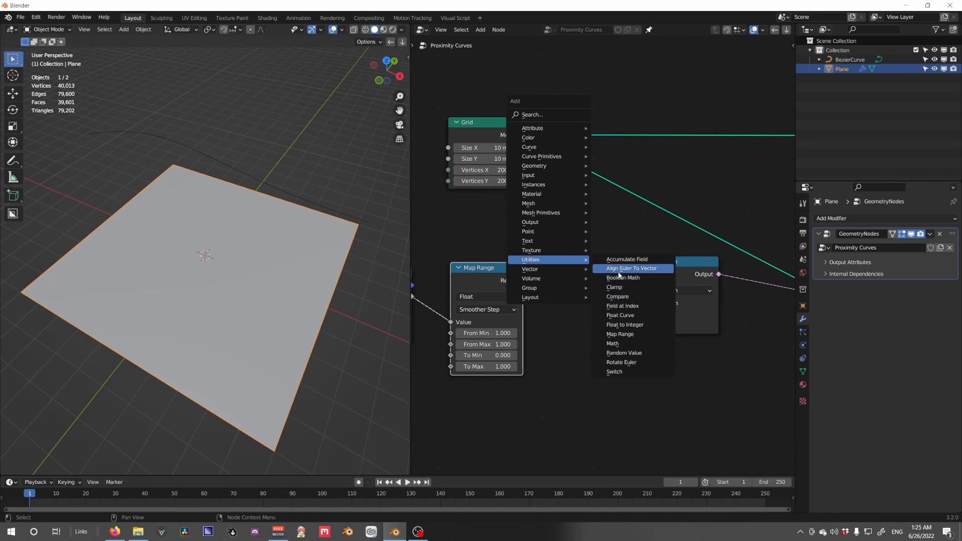
click(621, 278)
click(601, 358)
click(608, 393)
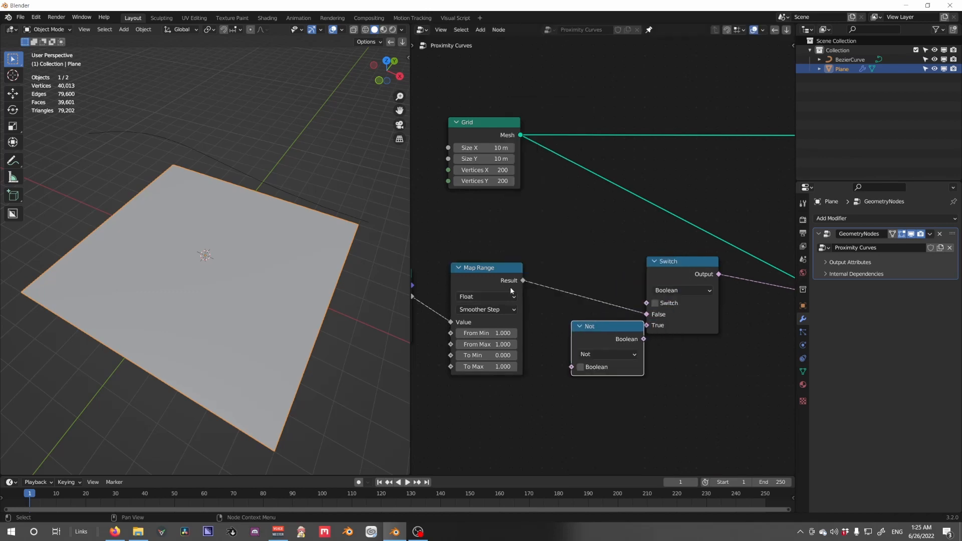
drag(523, 281, 572, 367)
drag(597, 342, 646, 326)
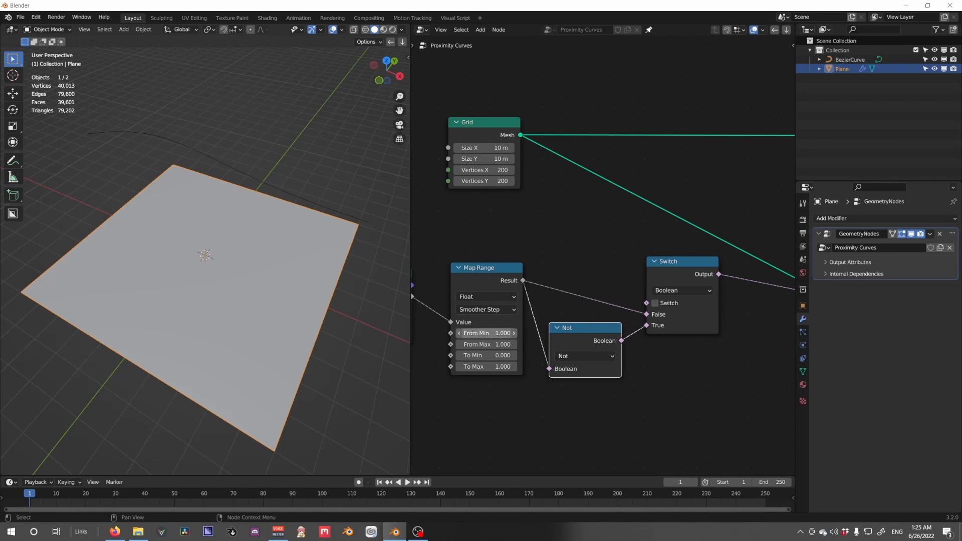
Test the Switch node off and on with From Min at 1.300 and lower, leaving Switch enabled and From Min at 0.000
drag(479, 333, 531, 317)
mouse_move(479, 333)
mouse_down()
mouse_move(496, 333)
mouse_move(466, 333)
mouse_move(478, 333)
mouse_up()
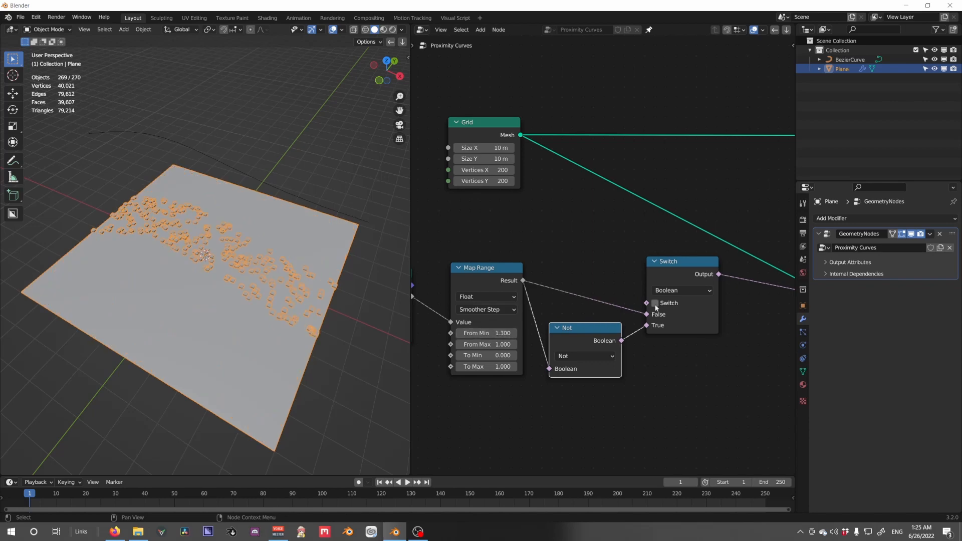
click(655, 304)
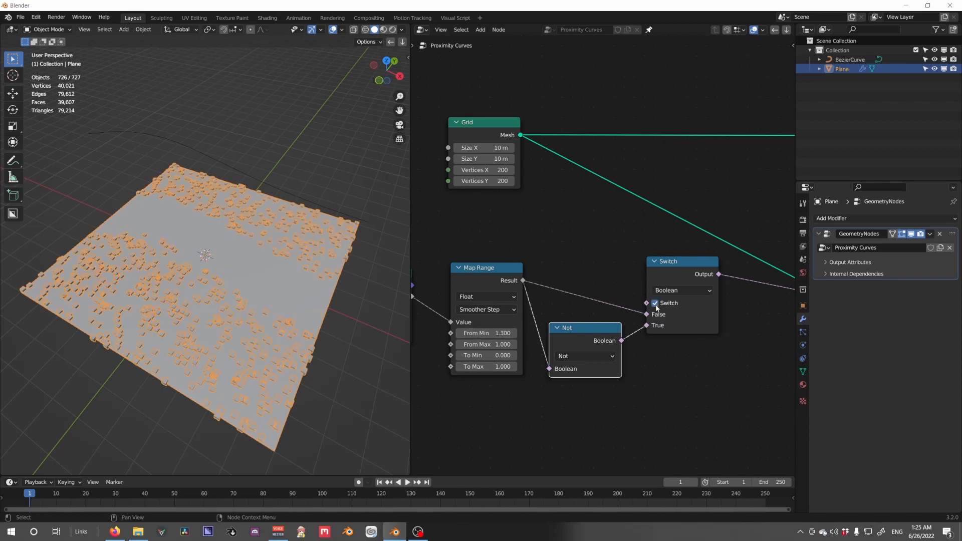
drag(489, 333, 468, 333)
click(655, 303)
click(655, 303)
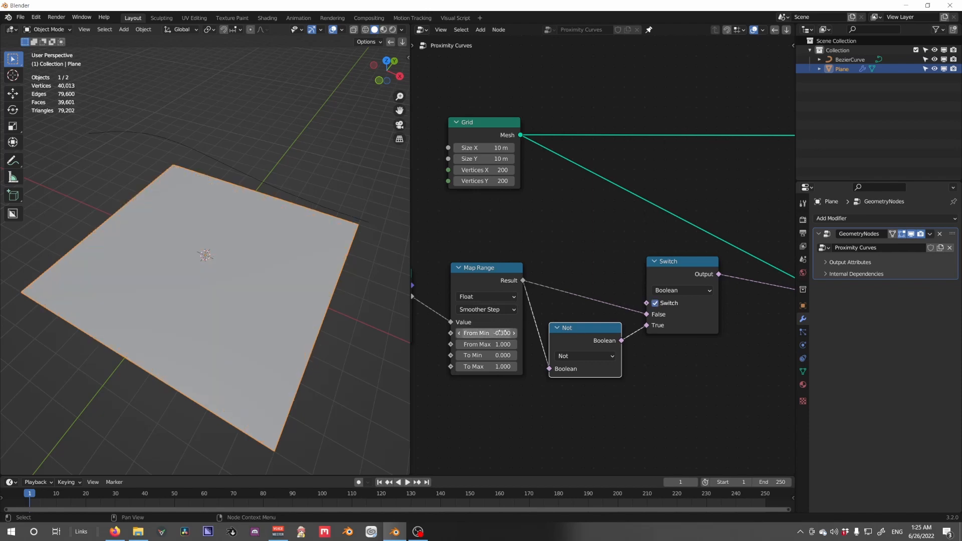
click(474, 333)
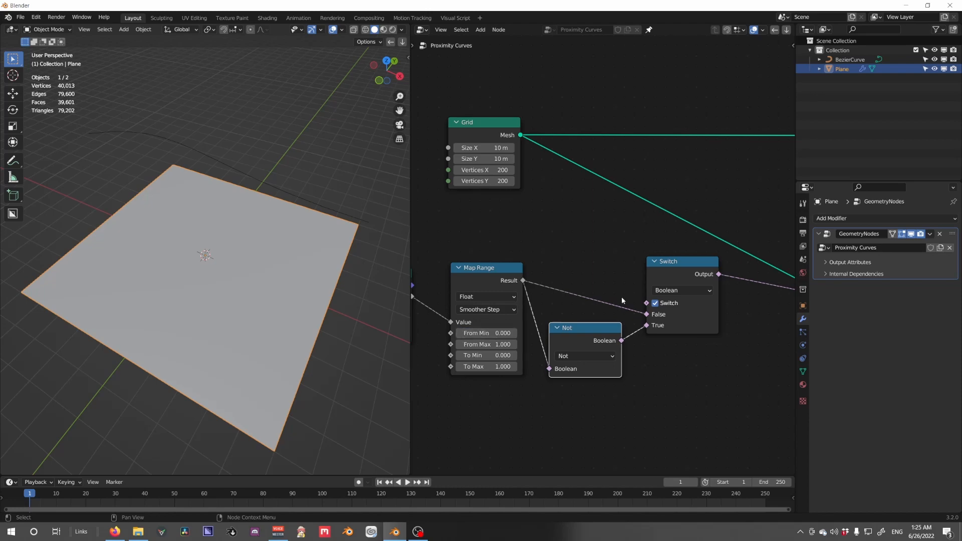
Add a Compare node set to Greater Than with B at 1.000 above the Not node and connect its Result to the Switch input
scroll(608, 305, down, 2)
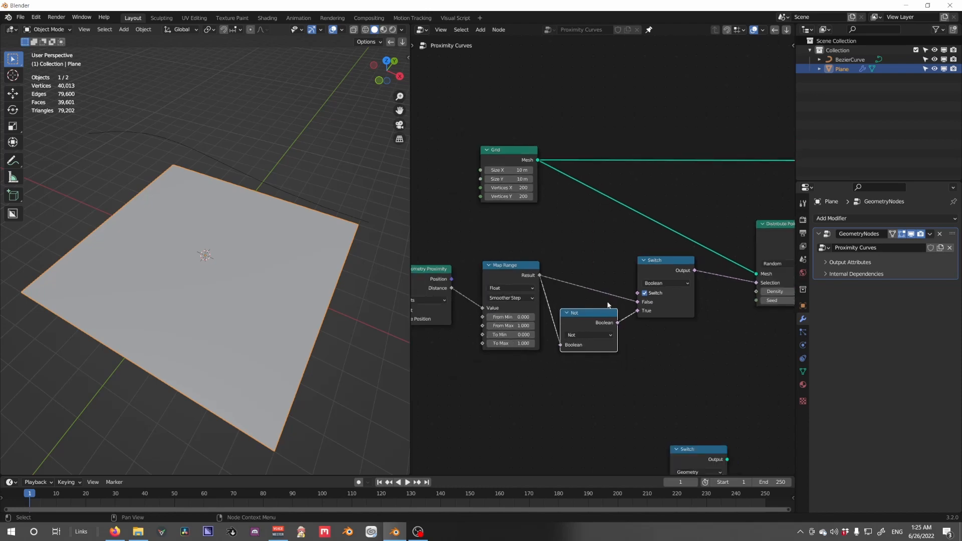
scroll(605, 274, up, 2)
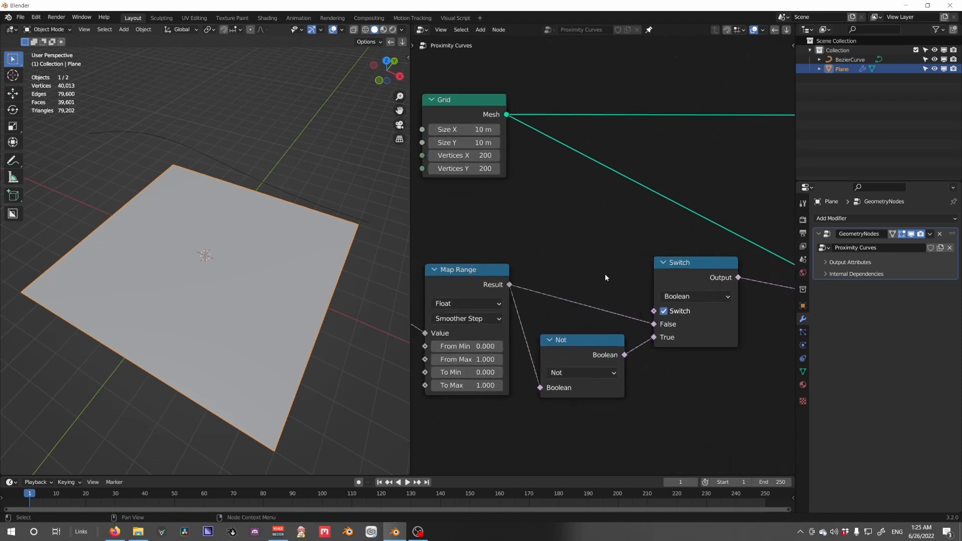
scroll(605, 273, down, 1)
scroll(606, 274, up, 1)
key(shift+a)
mouse_move(622, 275)
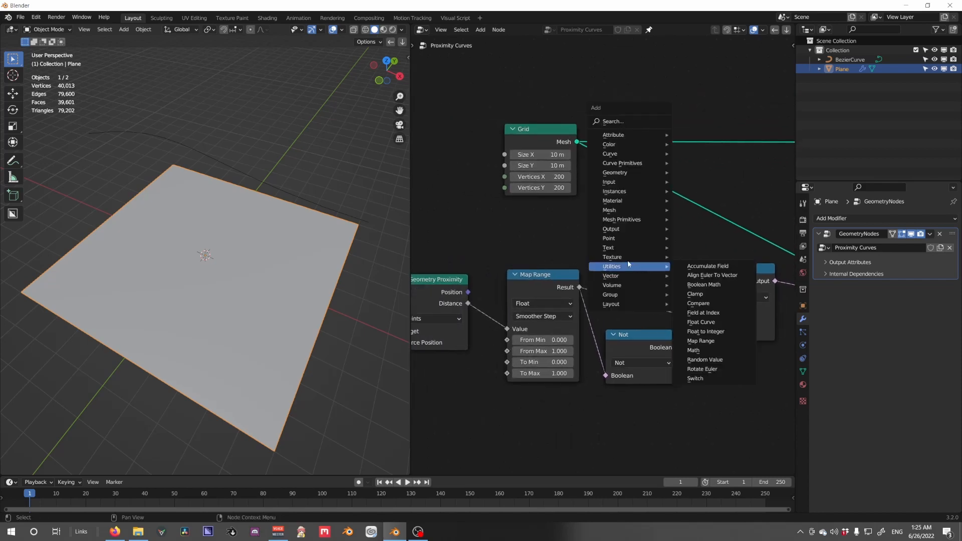
click(711, 304)
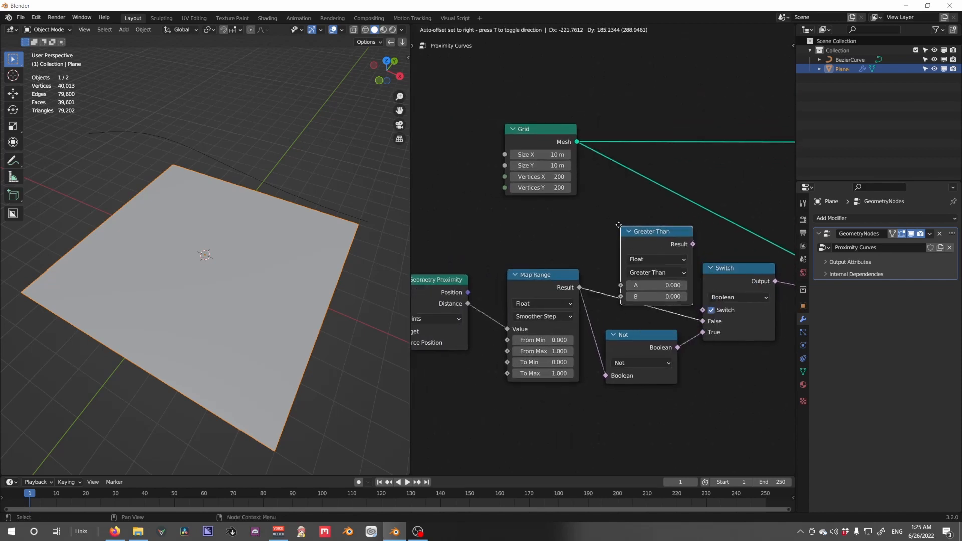
click(629, 276)
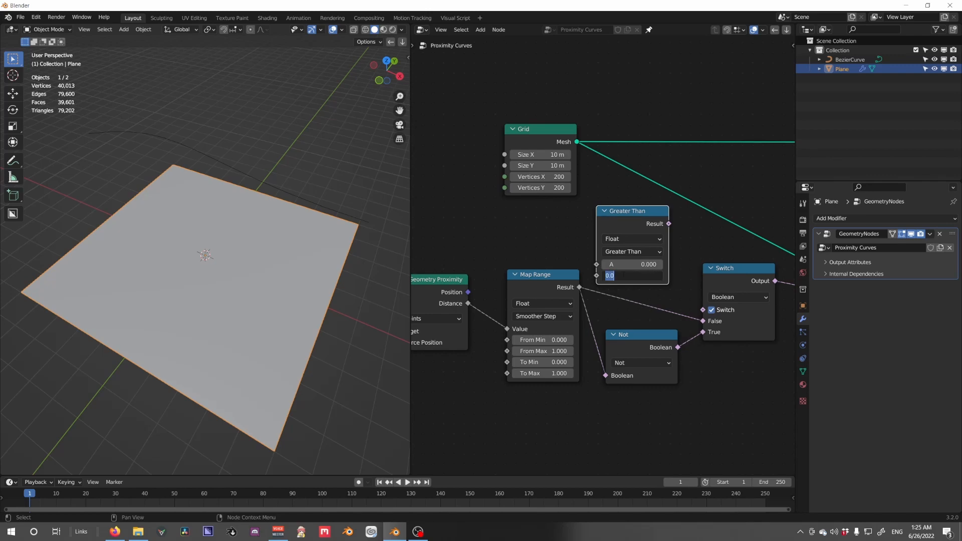
text(1)
key(Return)
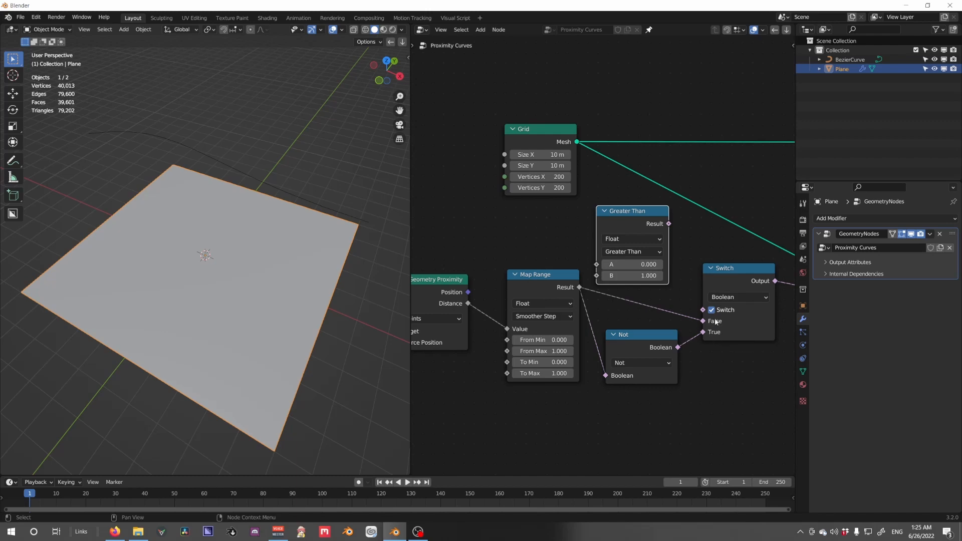
drag(595, 238, 599, 240)
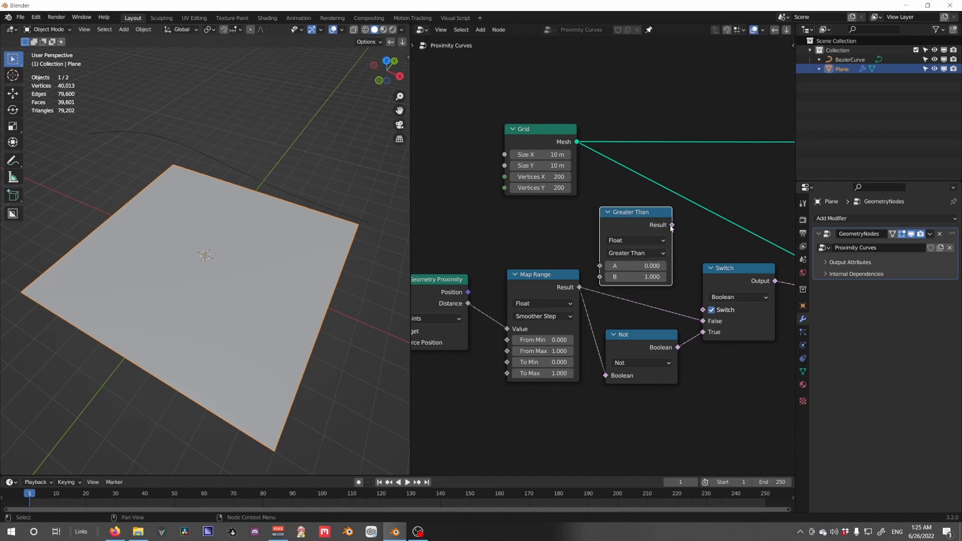
drag(672, 225, 703, 310)
Shift the Map Range node slightly down between Geometry Proximity and the Not node
scroll(614, 311, down, 3)
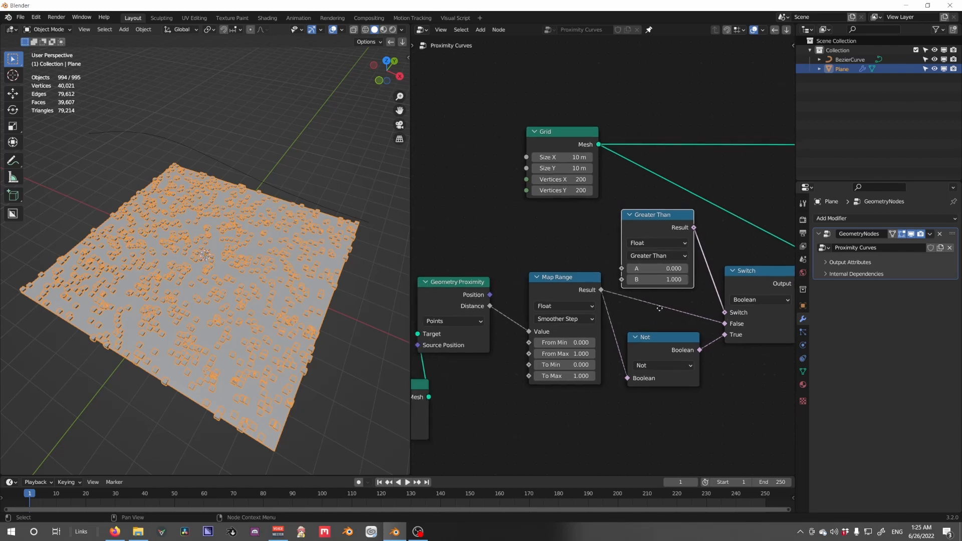
click(605, 285)
scroll(645, 290, up, 2)
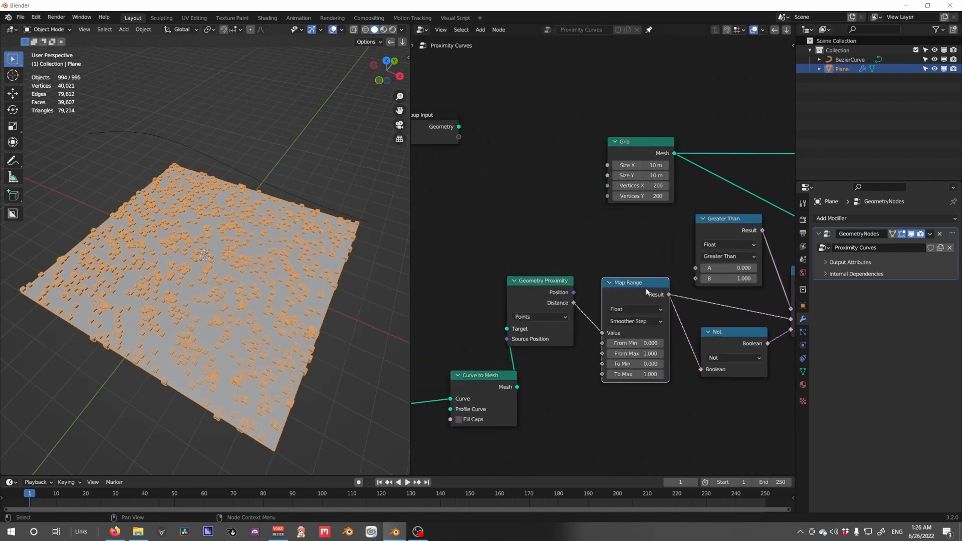
mouse_move(639, 291)
mouse_down()
mouse_move(643, 280)
mouse_move(641, 296)
mouse_up()
middle_drag(715, 318, 630, 320)
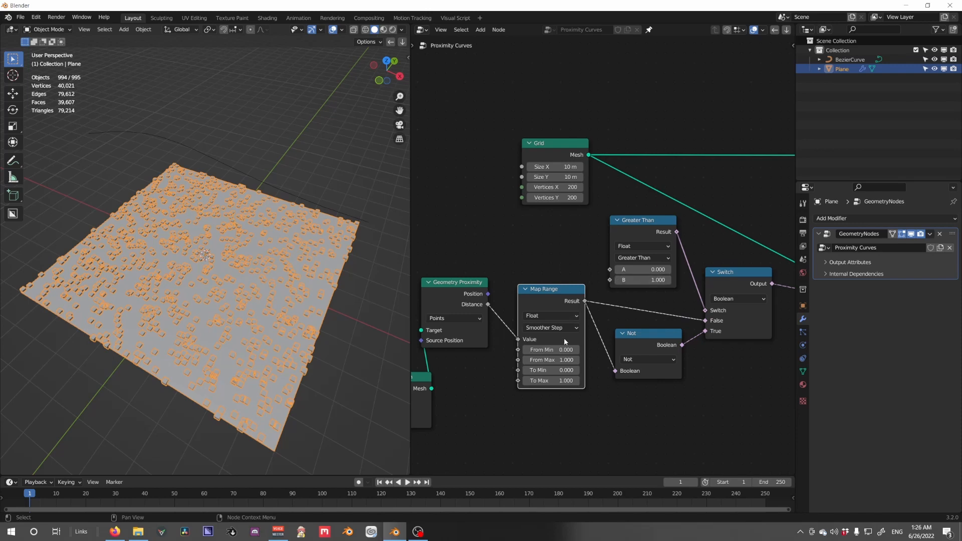
Try feeding the Map Range Result into the Greater Than node's A input, and cut that link
scroll(583, 345, up, 3)
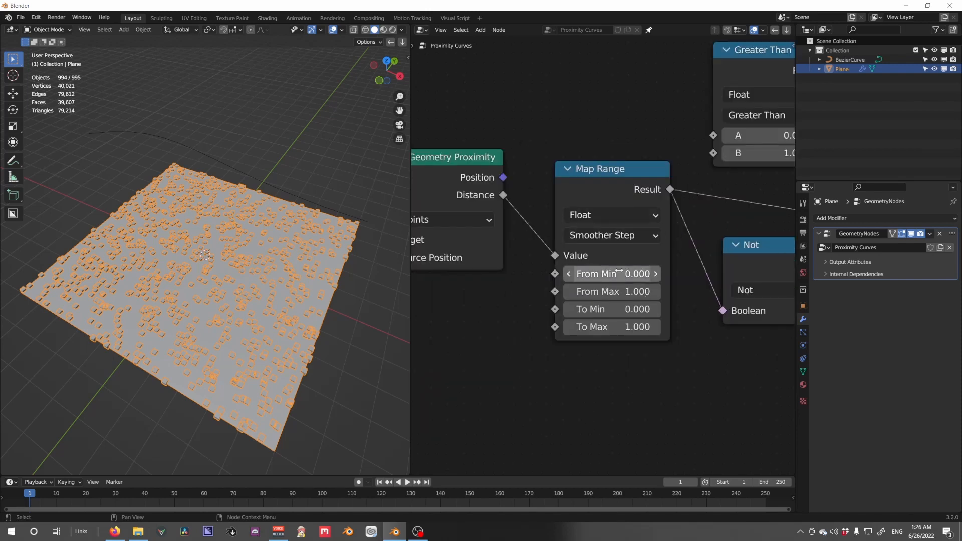
drag(670, 189, 713, 136)
scroll(657, 146, down, 5)
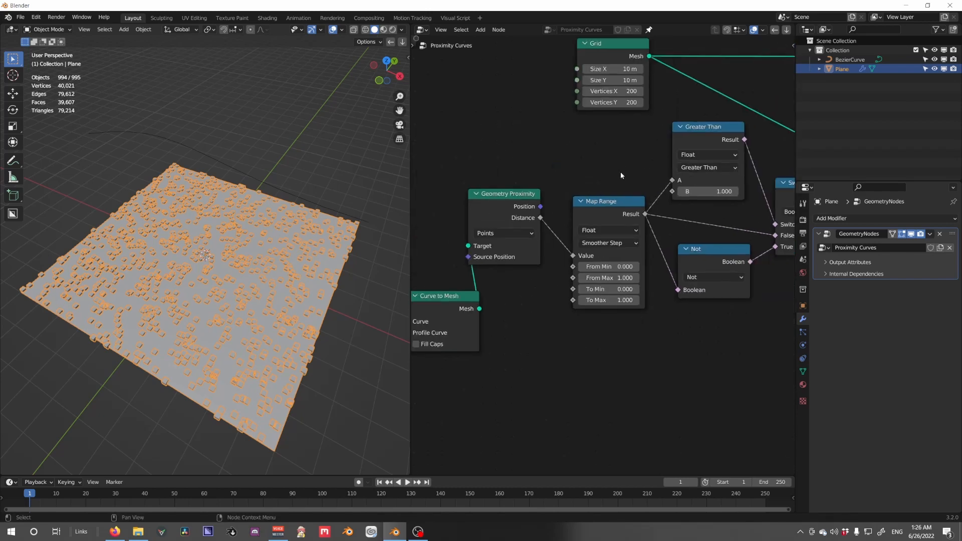
scroll(640, 225, up, 1)
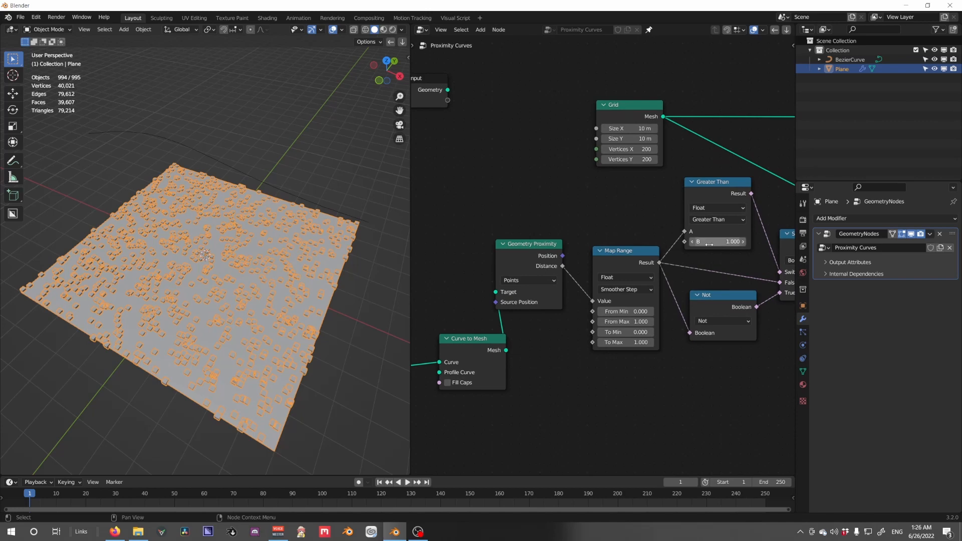
ctrl+right_drag(662, 236, 682, 257)
Add a Value input node and place it below the Group Input node
scroll(612, 240, down, 1)
middle_drag(578, 217, 617, 228)
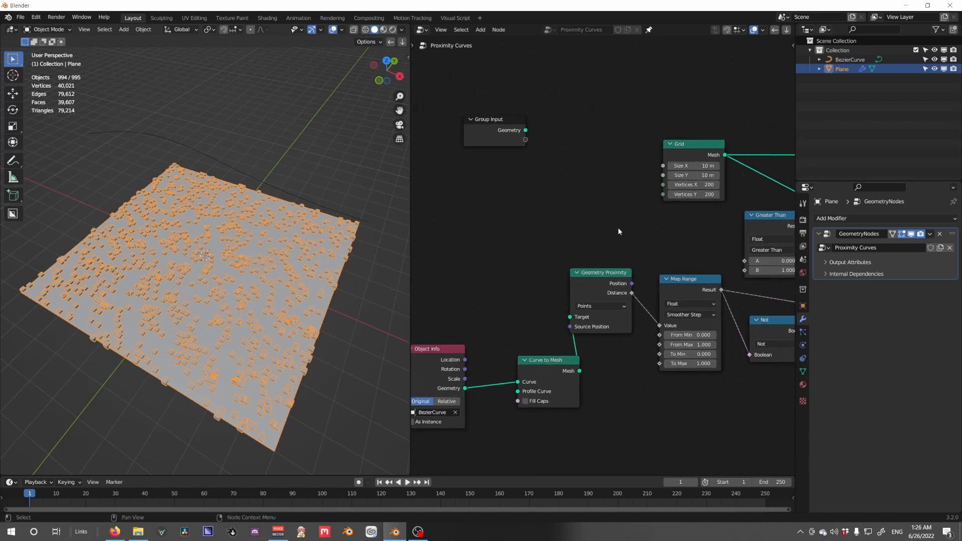
key(shift+a)
mouse_move(601, 131)
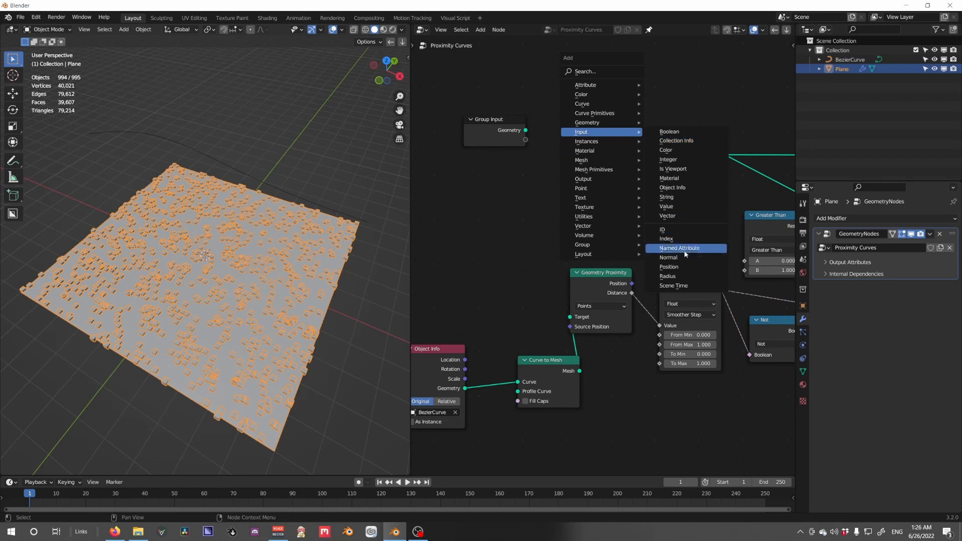
click(666, 206)
click(610, 221)
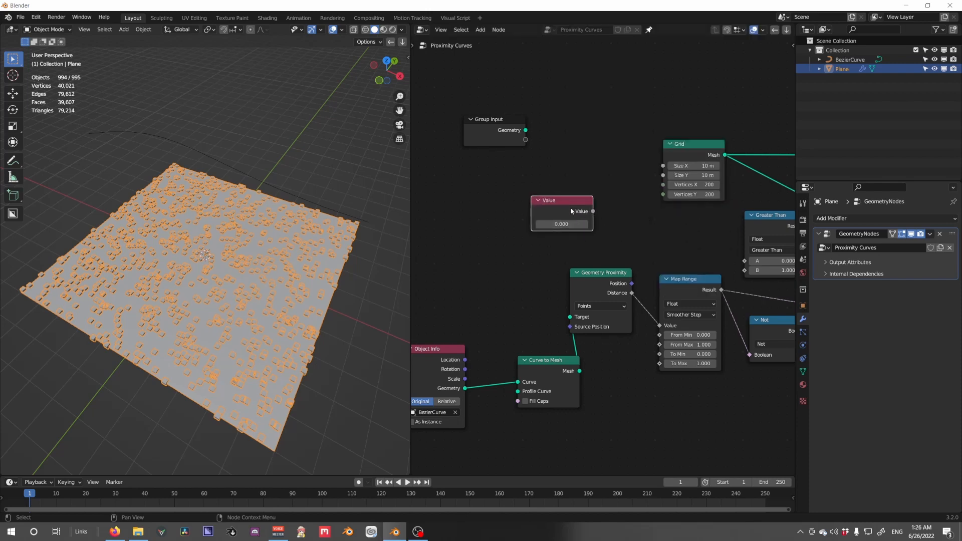
drag(570, 207, 531, 202)
Expose Map Range's From Min as a group input and branch its link through a reroute into the Greater Than node's A input
drag(524, 140, 601, 230)
middle_drag(582, 224, 559, 199)
drag(502, 116, 637, 311)
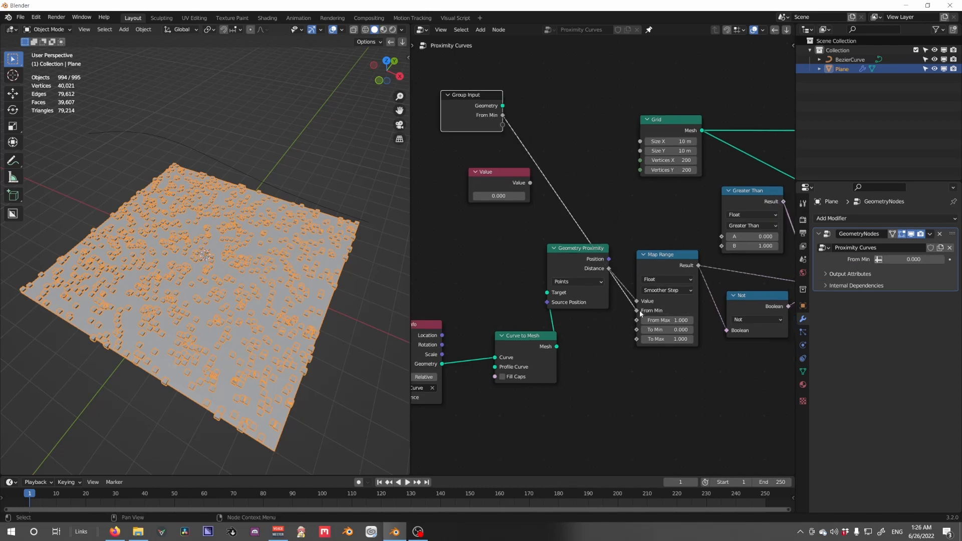
shift+right_drag(530, 176, 582, 216)
drag(567, 208, 721, 236)
Set the modifier's From Min value to 2.400 and delete the unused Value node
drag(914, 259, 937, 259)
click(501, 176)
key(x)
Limit the From Min group input to a minimum of 0 and a maximum of 100
key(n)
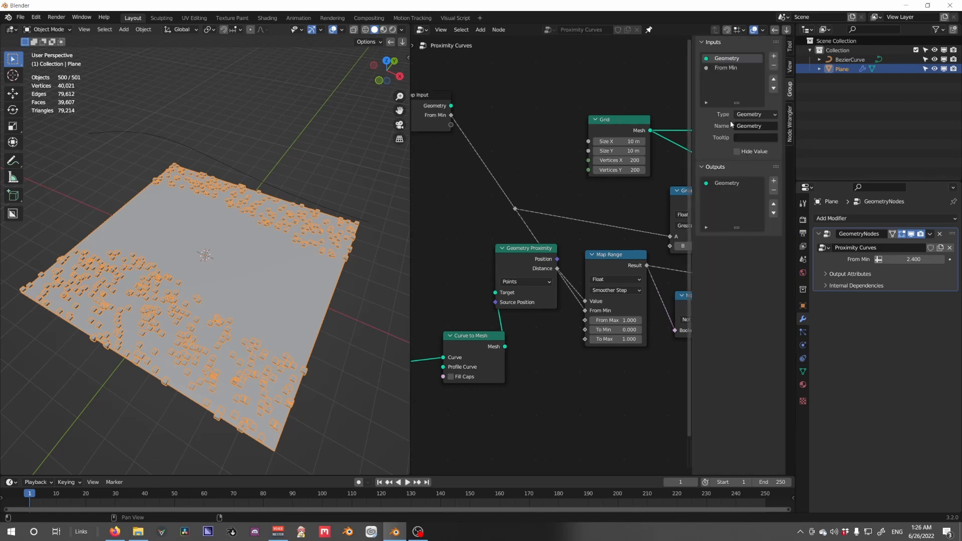
click(734, 67)
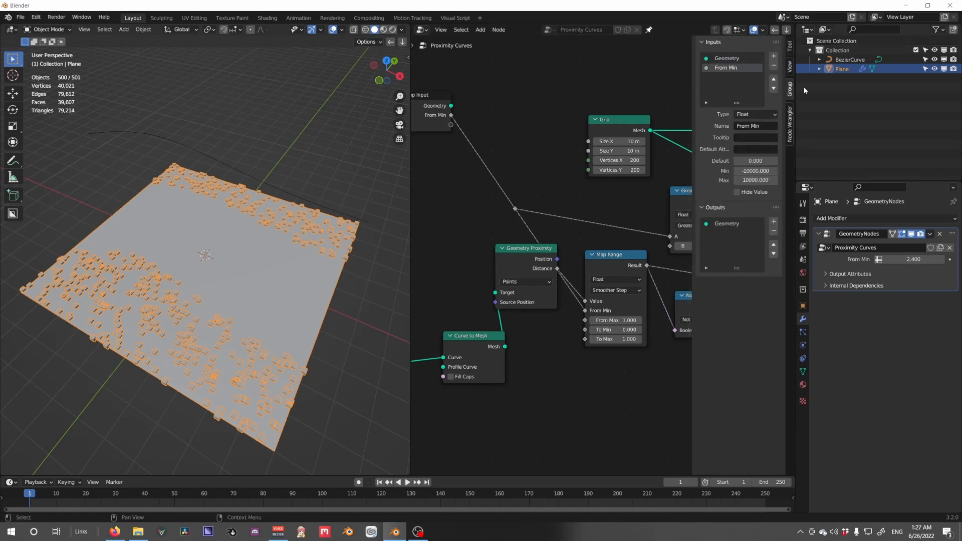
click(755, 171)
text(0)
key(Return)
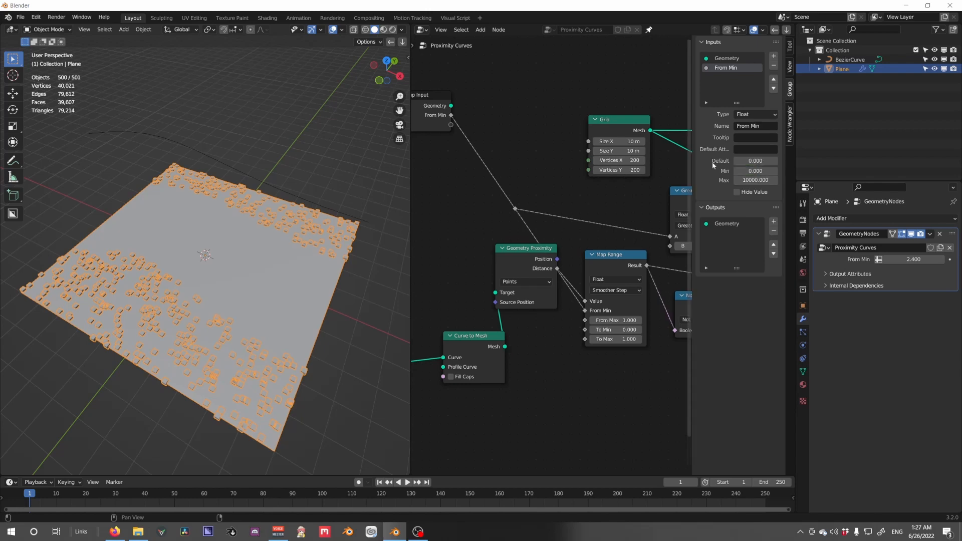
click(757, 181)
text(100)
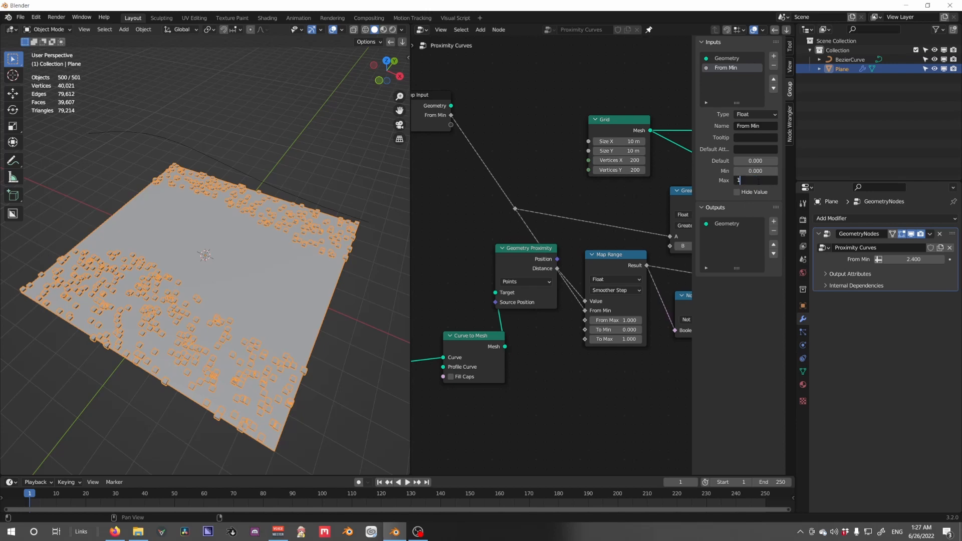
key(Return)
key(n)
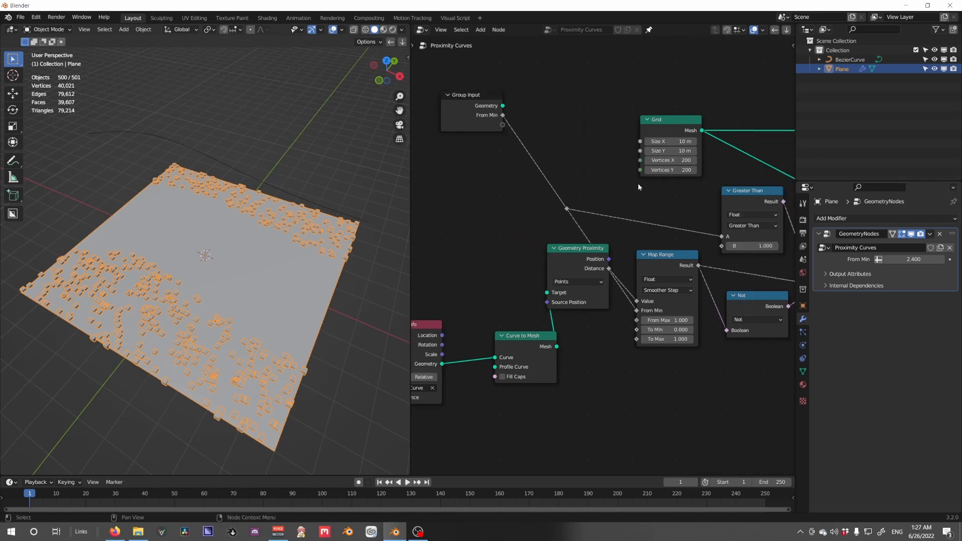
Limit the From Min group input to a maximum of 10
mouse_move(913, 259)
mouse_down()
mouse_move(932, 259)
mouse_move(907, 259)
mouse_up()
key(n)
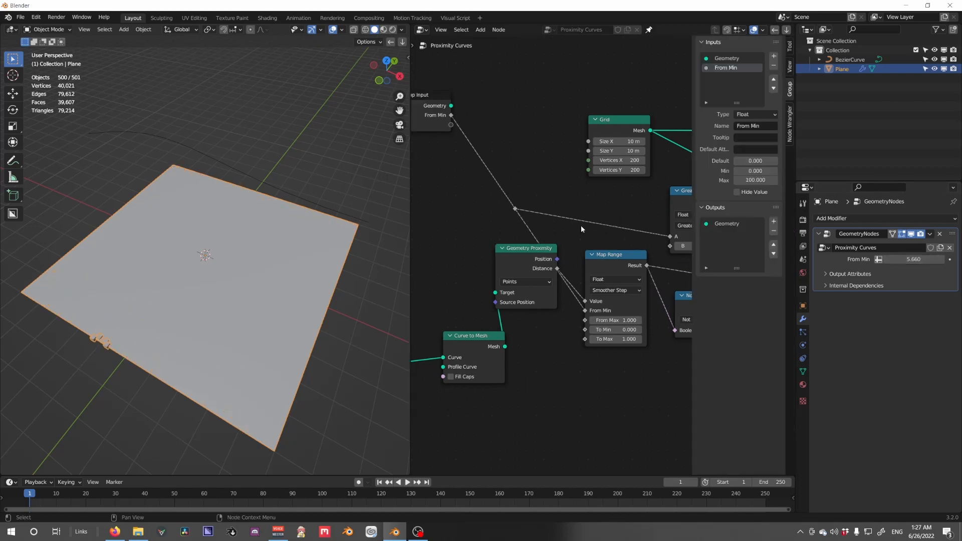
click(749, 181)
text(10)
key(Return)
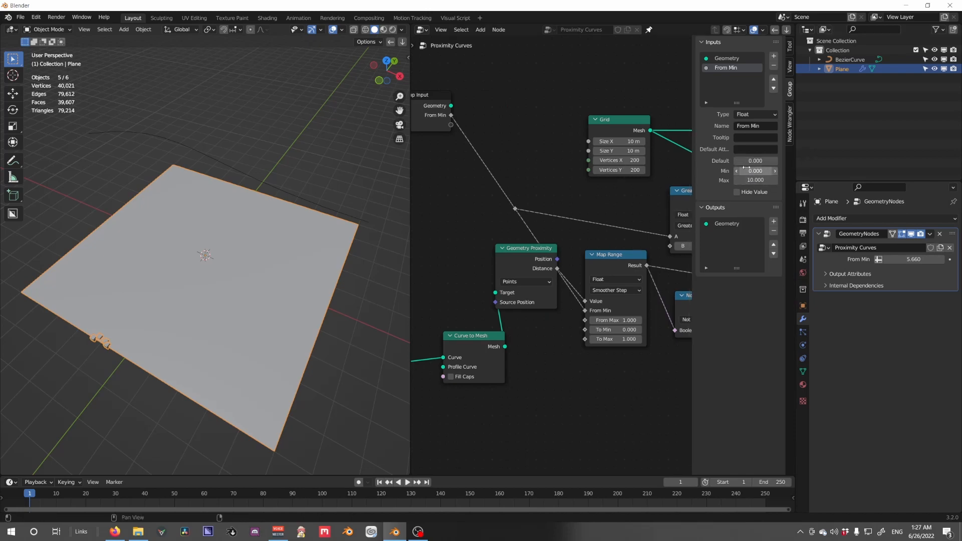
key(n)
Lower the modifier's From Min value to 1.140
mouse_move(915, 260)
mouse_down()
mouse_move(945, 259)
mouse_move(882, 259)
mouse_move(931, 260)
mouse_move(882, 260)
mouse_move(898, 260)
mouse_up()
scroll(573, 314, down, 8)
middle_drag(737, 300, 576, 298)
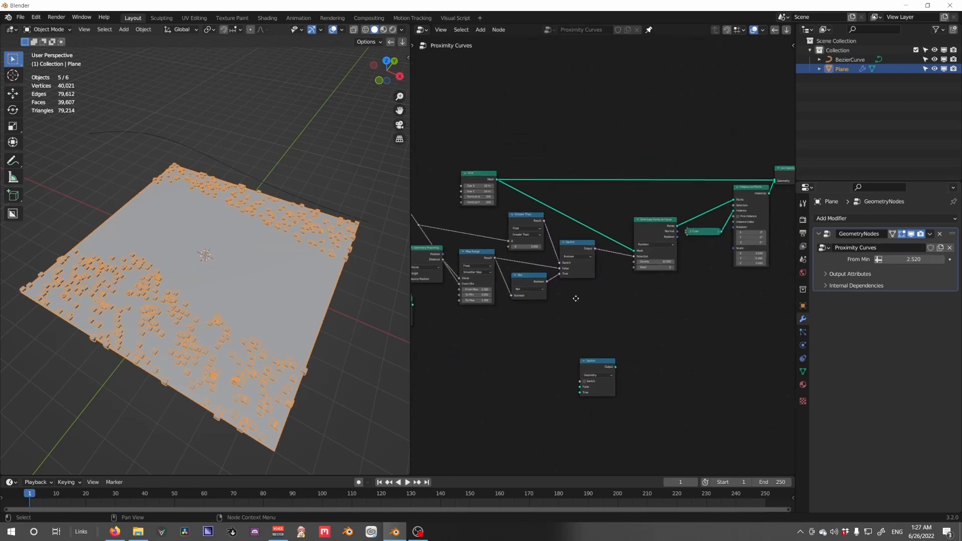
scroll(646, 284, down, 2)
scroll(648, 284, up, 3)
scroll(646, 284, down, 3)
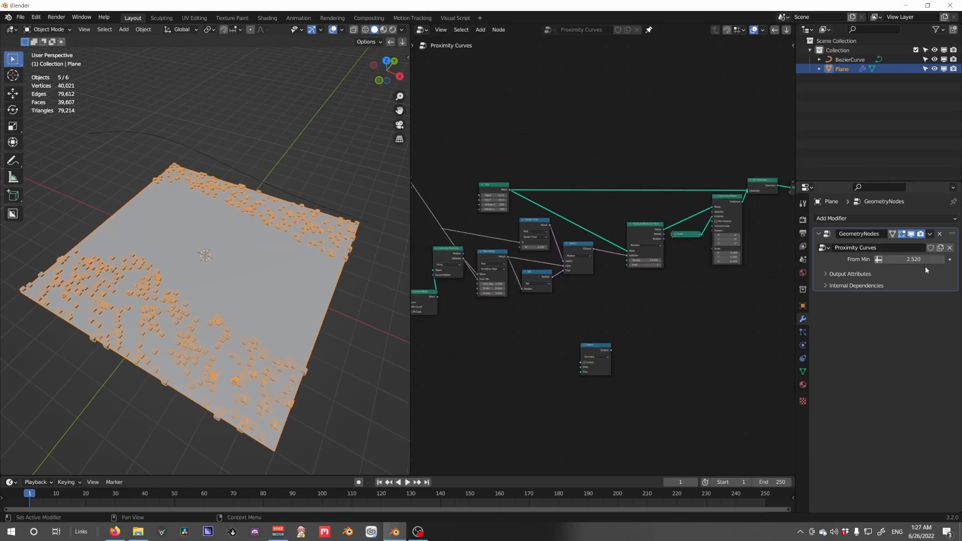
drag(925, 260, 915, 260)
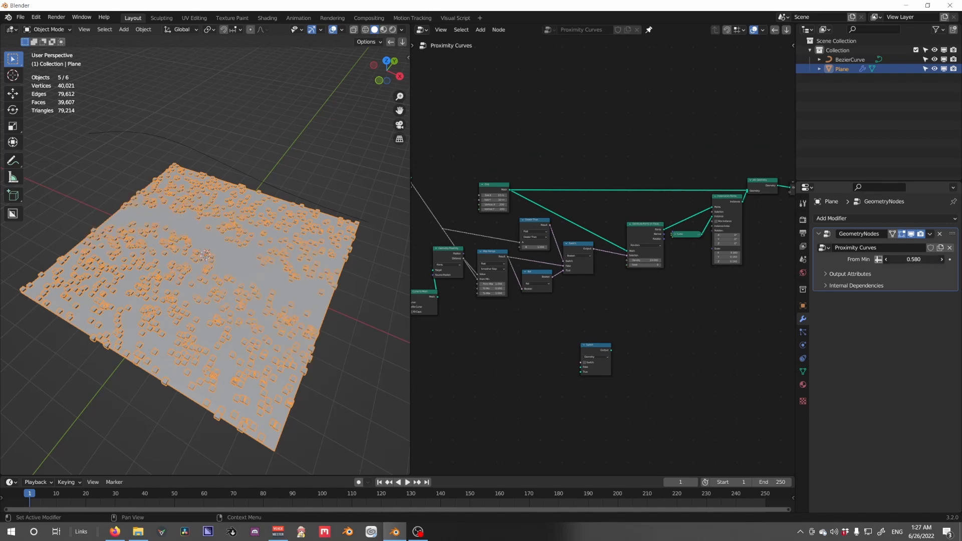
Examine from several angles the path that the Bezier curve carves through the scattered instances
click(243, 172)
middle_drag(243, 172, 350, 232)
scroll(250, 231, down, 2)
middle_drag(244, 234, 300, 196)
scroll(299, 197, up, 5)
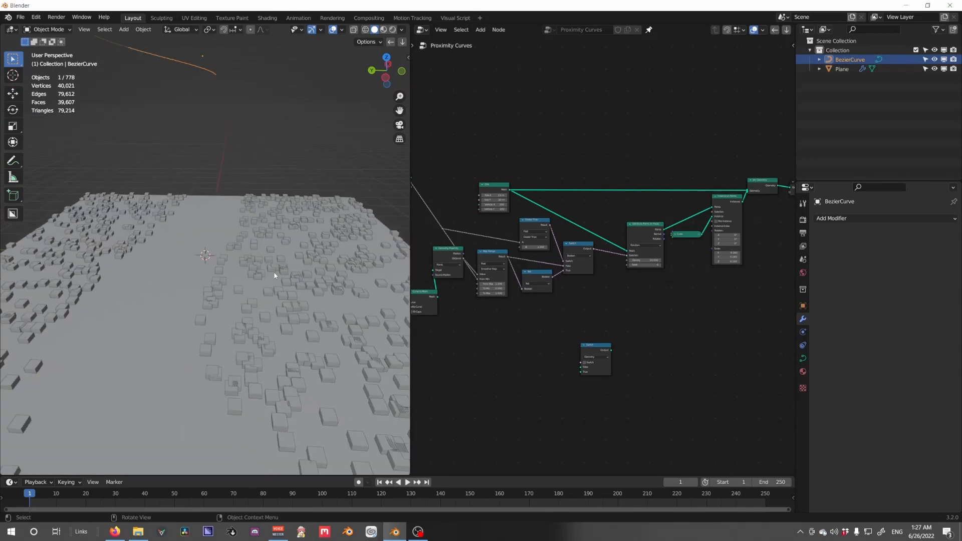
scroll(275, 275, down, 5)
middle_drag(273, 266, 251, 270)
click(279, 256)
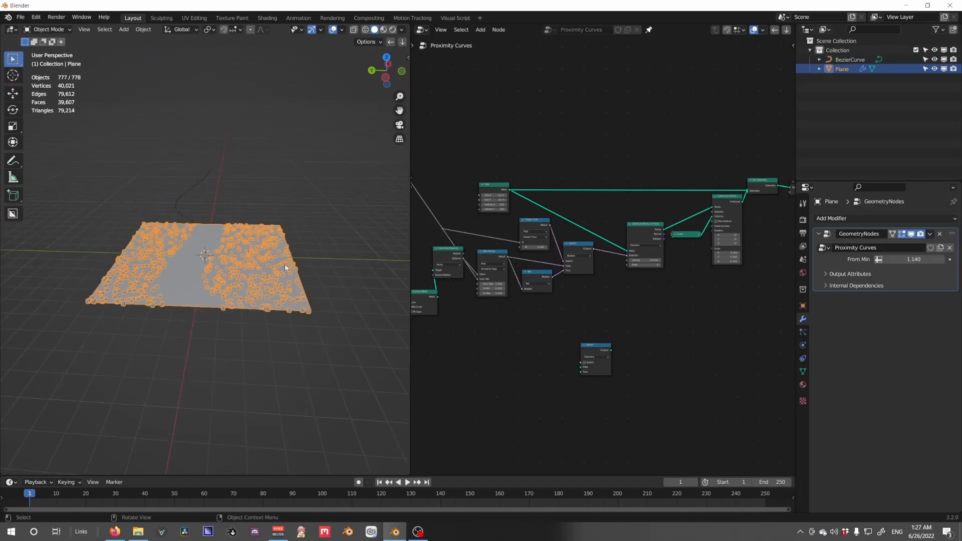
scroll(284, 263, up, 2)
Edit the Bezier curve from the top view and rotate its right end control point by about 22 degrees
click(190, 159)
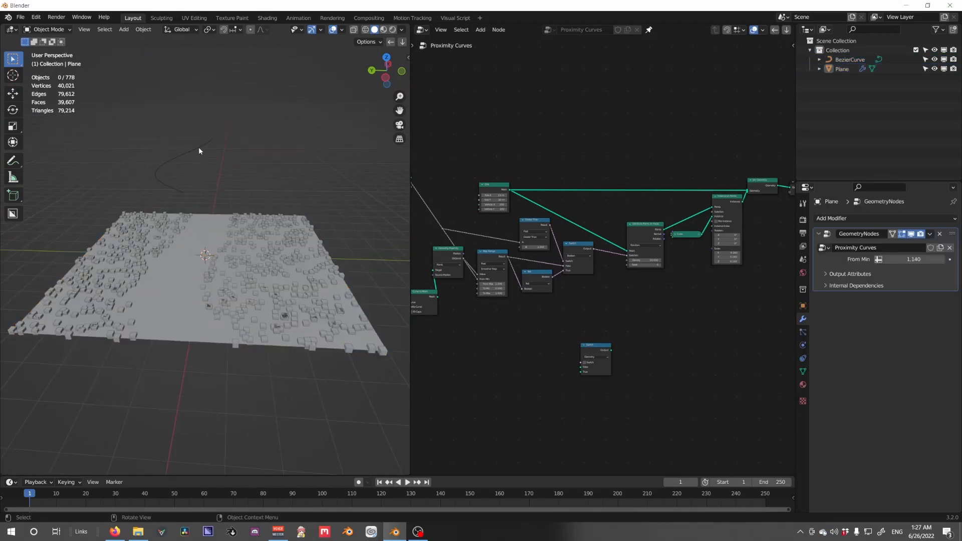
click(199, 150)
key(KP_7)
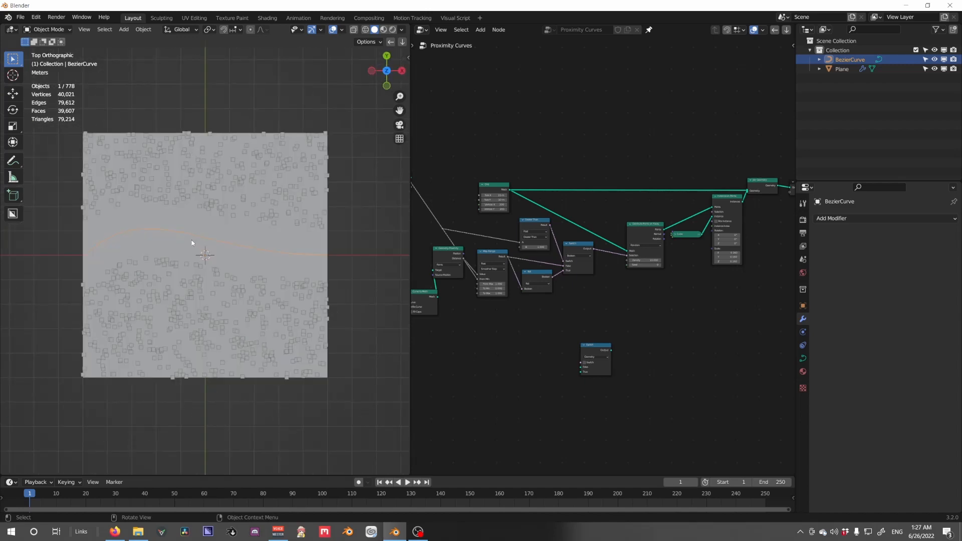
key(Tab)
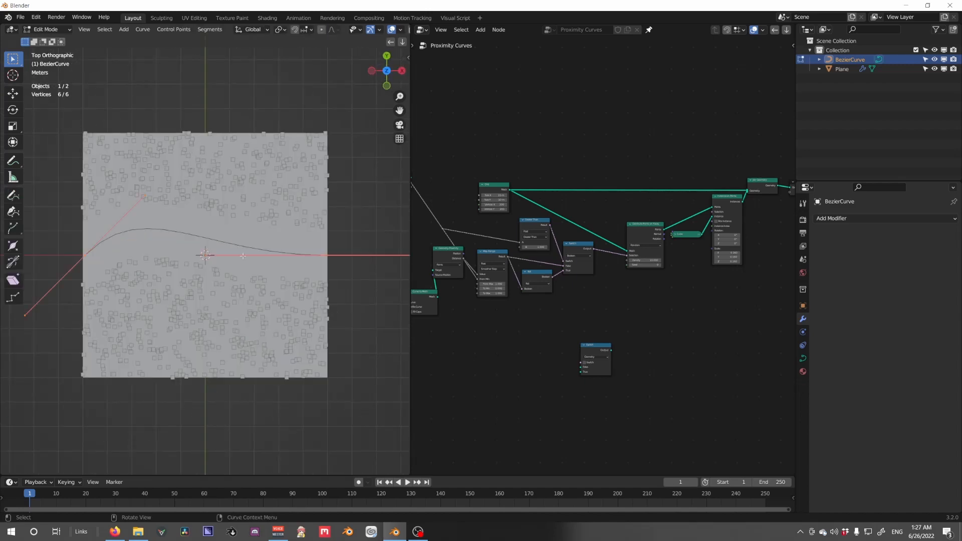
scroll(243, 256, down, 3)
drag(275, 252, 305, 276)
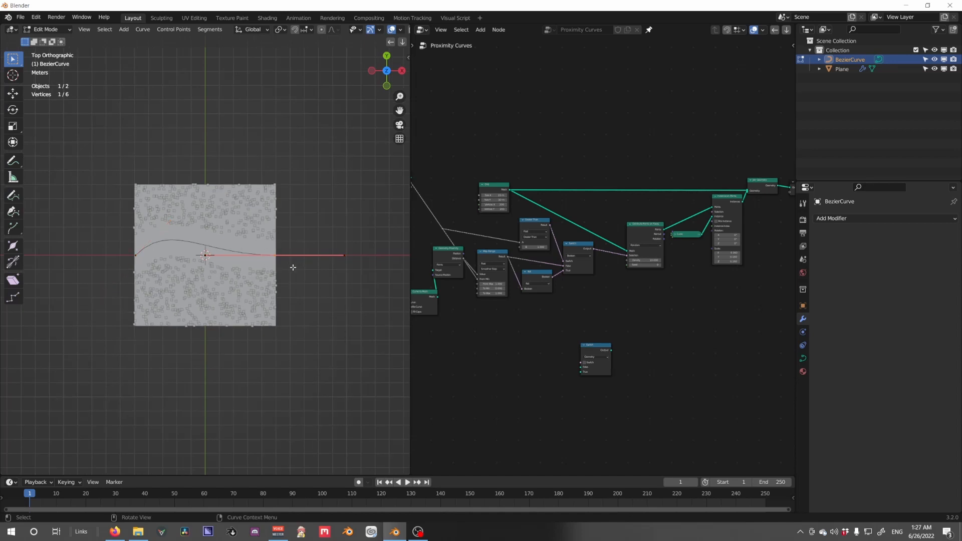
key(r)
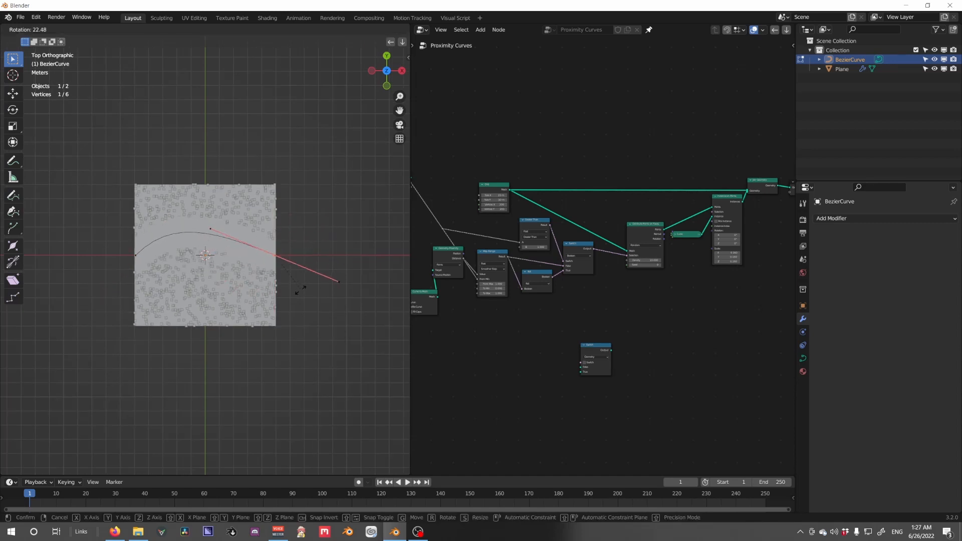
click(300, 289)
Move the curve's right end point far beyond the grid and place its left end point just outside the grid's left edge
key(g)
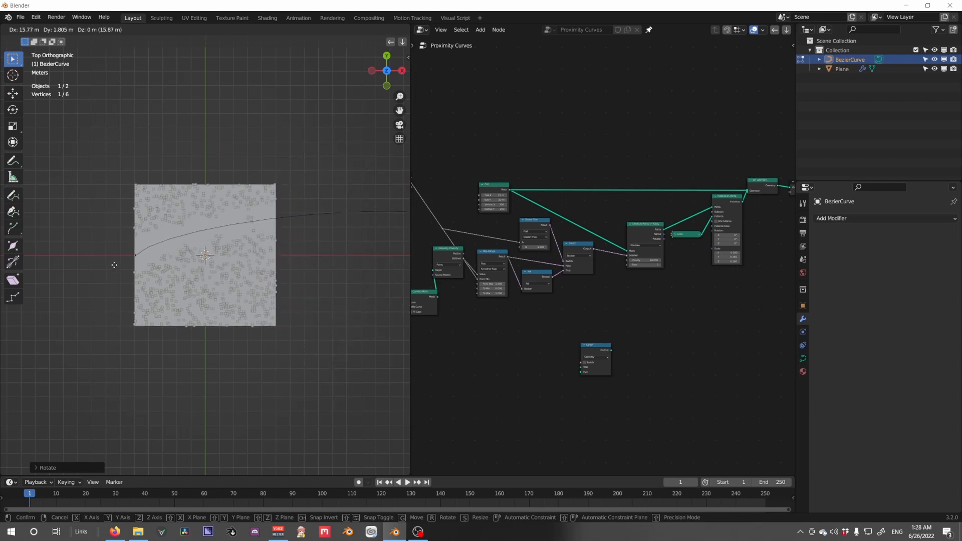
click(115, 309)
click(128, 252)
key(g)
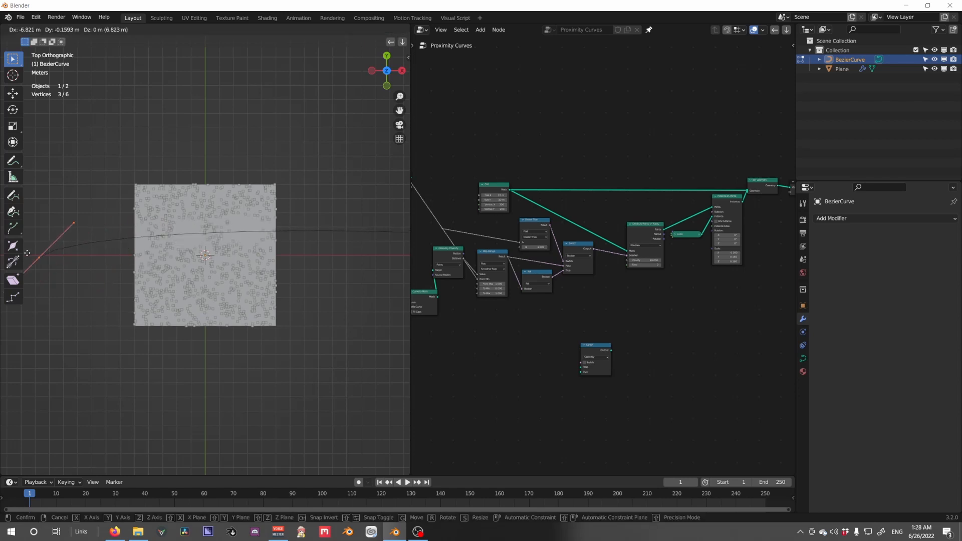
click(24, 268)
scroll(125, 268, down, 3)
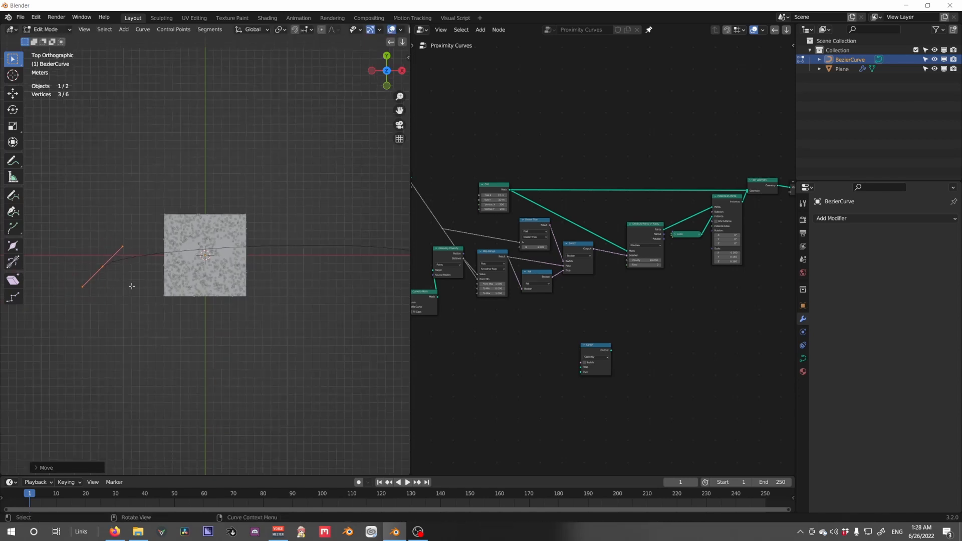
key(g)
click(179, 278)
Bring the curve's right end point in to the grid's edge, move it outward again horizontally, and return to Object Mode
scroll(340, 293, down, 3)
click(337, 254)
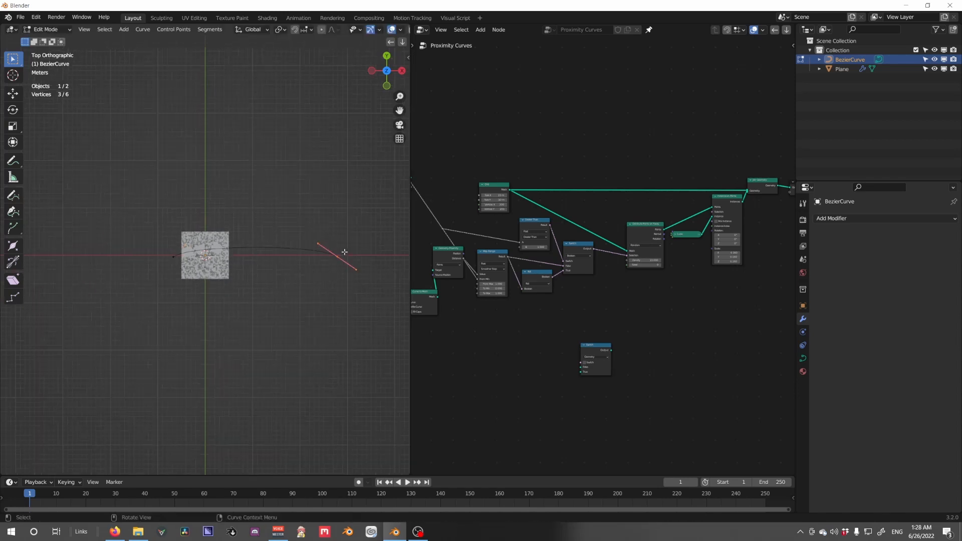
key(g)
click(257, 284)
scroll(255, 294, up, 5)
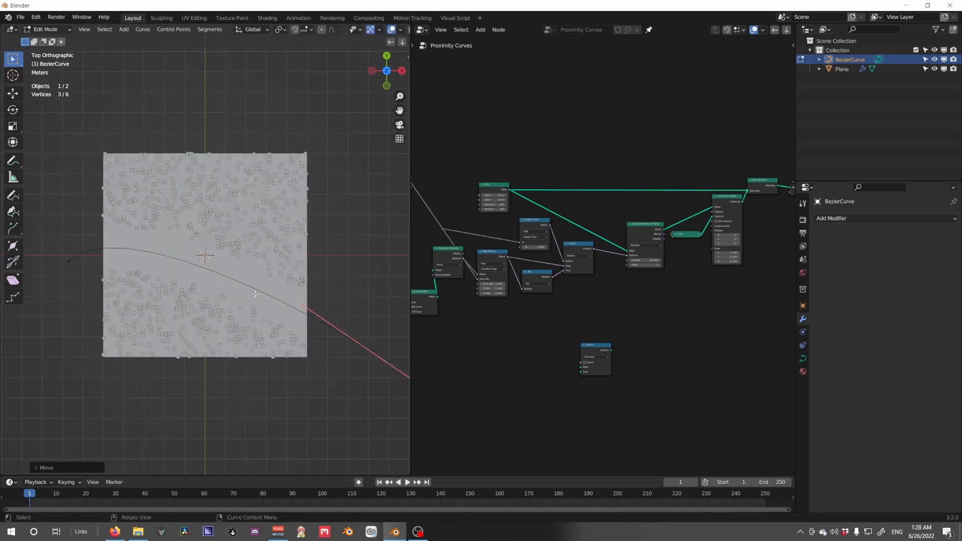
middle_drag(255, 294, 274, 266)
key(g)
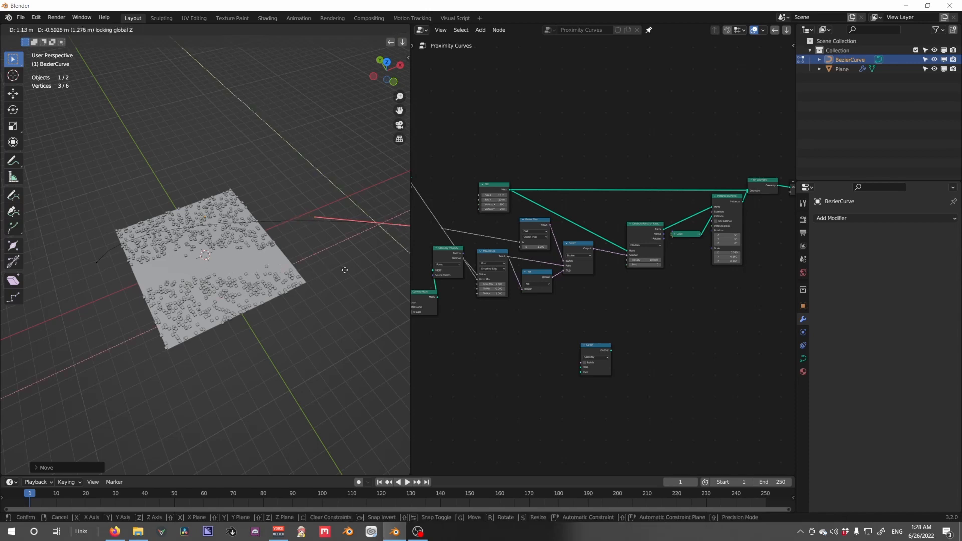
click(381, 271)
key(Tab)
Inspect both curve end points in Edit Mode and check the carved path across the grid in Object Mode
middle_drag(66, 272, 100, 256)
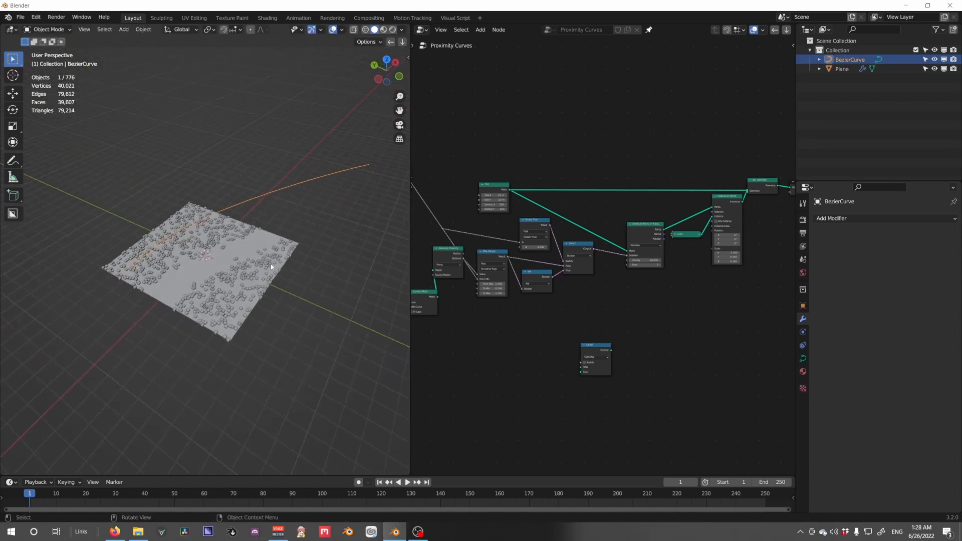
scroll(100, 257, up, 3)
key(Tab)
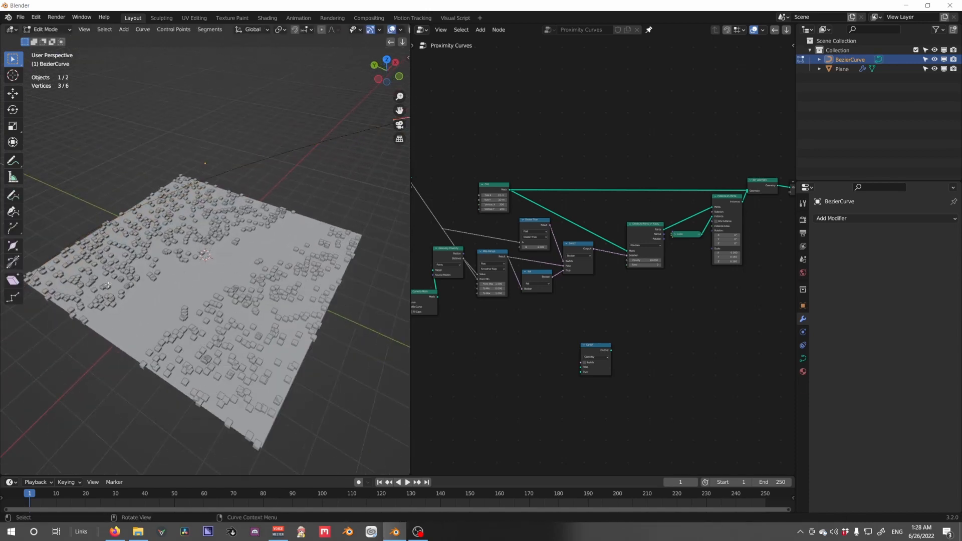
scroll(26, 289, down, 4)
drag(162, 297, 126, 254)
shift+middle_drag(328, 232, 243, 247)
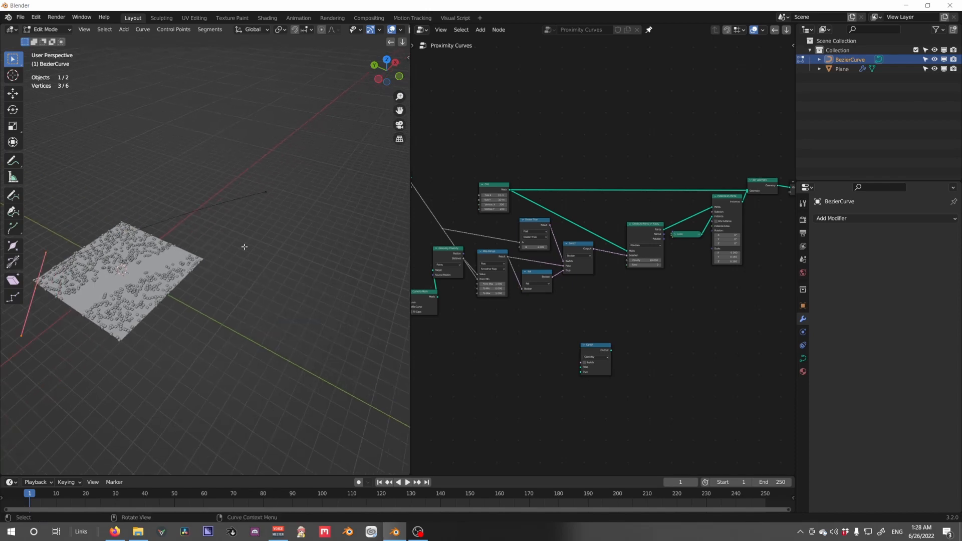
drag(284, 210, 248, 171)
shift+middle_drag(173, 258, 263, 246)
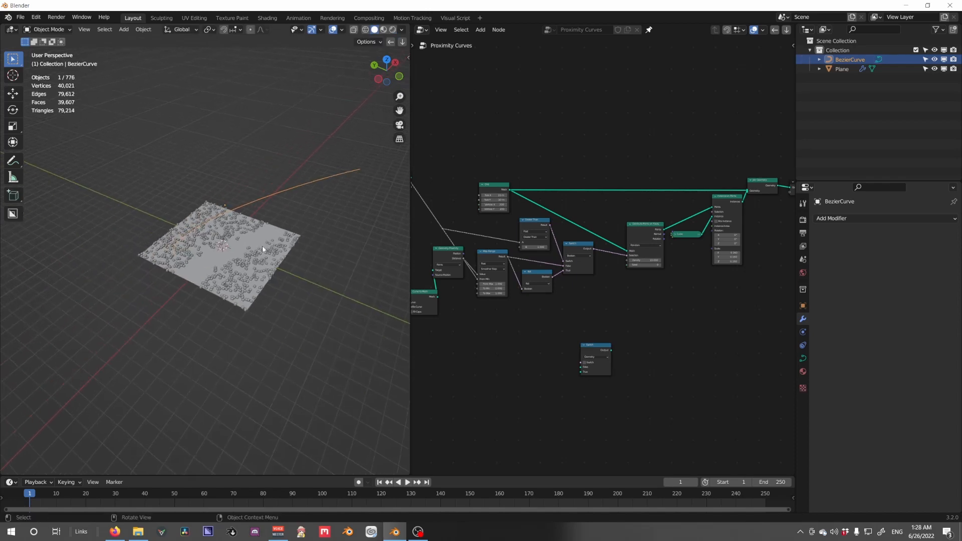
scroll(263, 246, up, 3)
key(t)
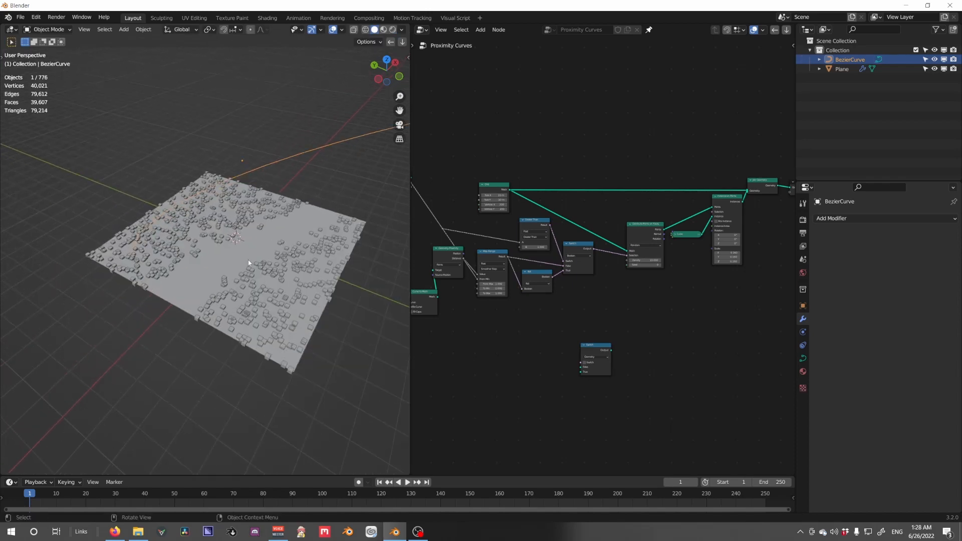
Delete the unused Switch node and spread the Object Info and Curve to Mesh nodes apart to make room between them
click(280, 313)
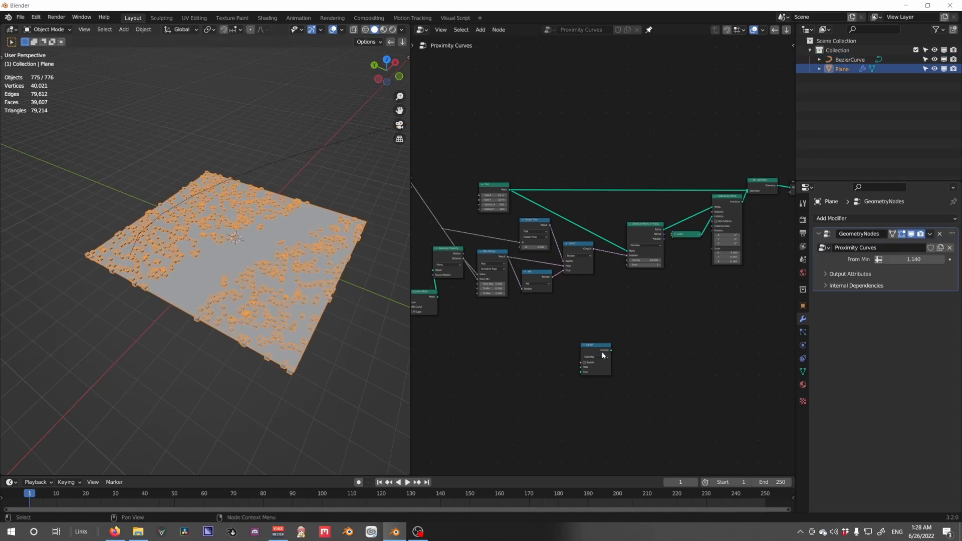
key(ctrl+x)
middle_drag(533, 346, 739, 346)
scroll(624, 327, up, 3)
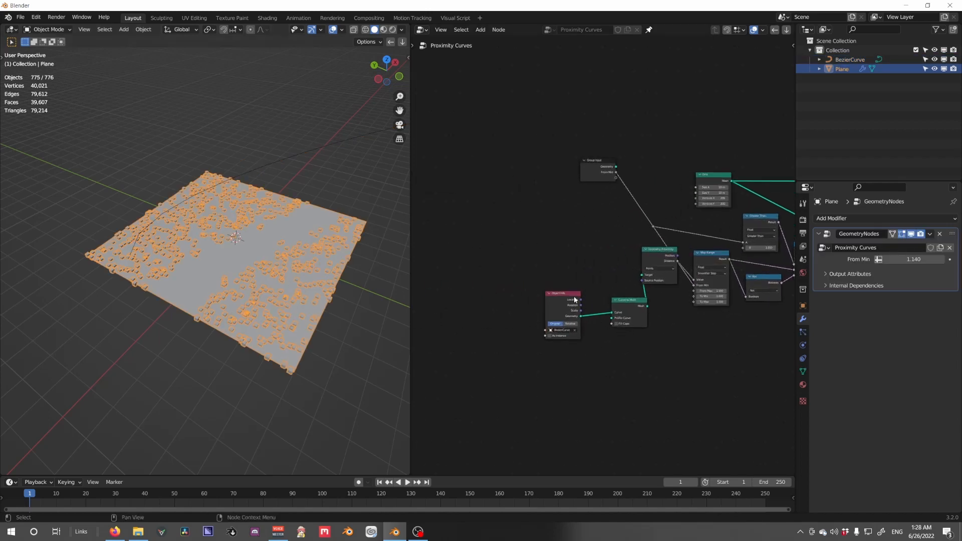
middle_drag(604, 296, 640, 294)
scroll(640, 294, up, 2)
drag(681, 327, 640, 272)
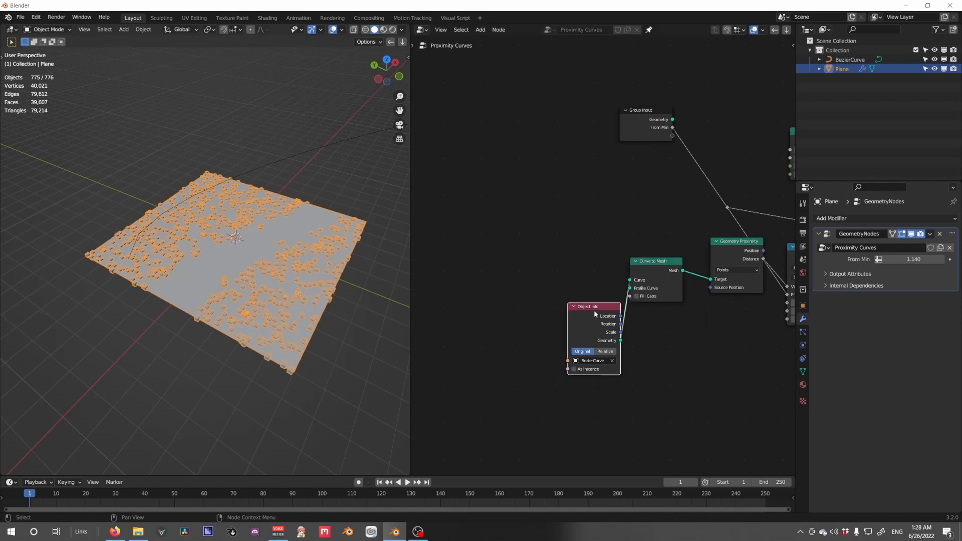
drag(591, 303, 405, 261)
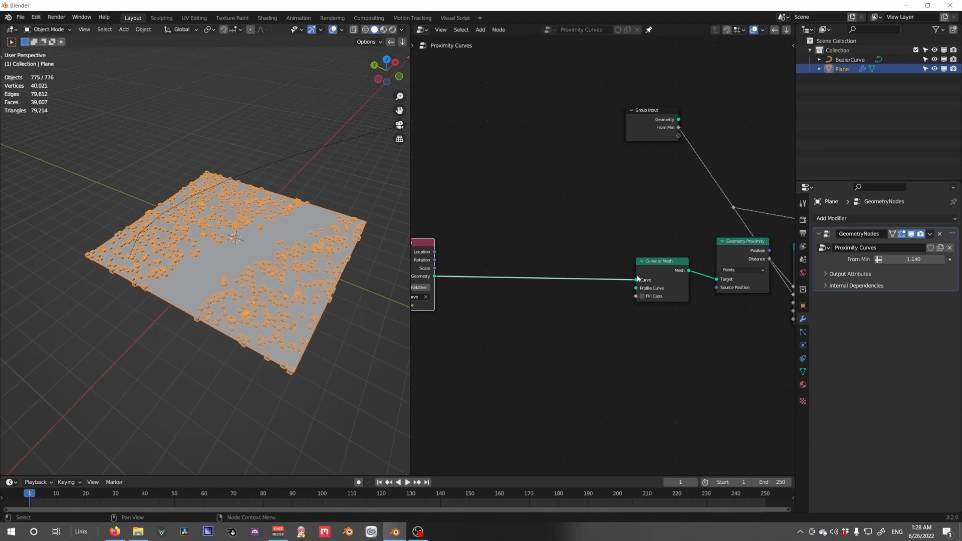
drag(649, 279, 637, 275)
Insert a Resample Curve node between Object Info and Curve to Mesh and set its mode to Length
scroll(638, 276, up, 2)
key(shift+a)
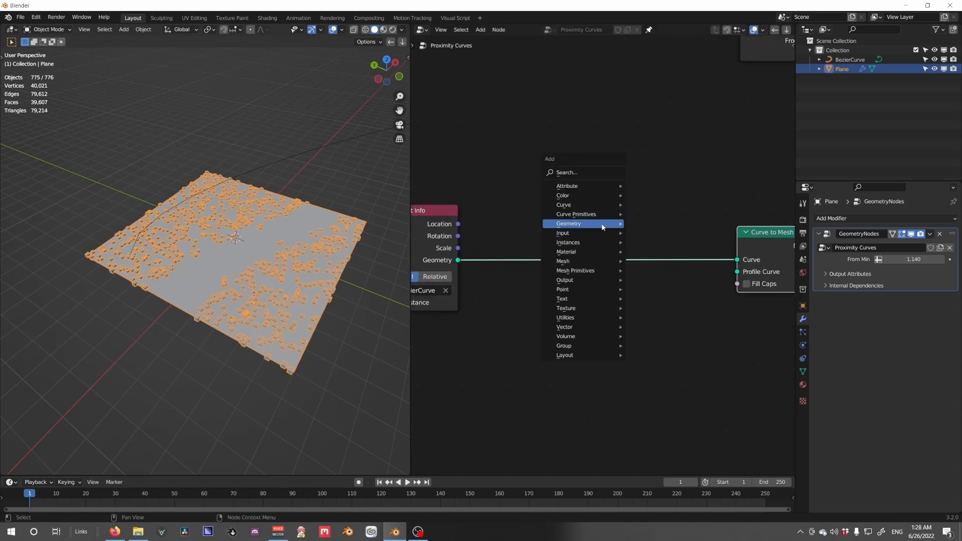
mouse_move(574, 207)
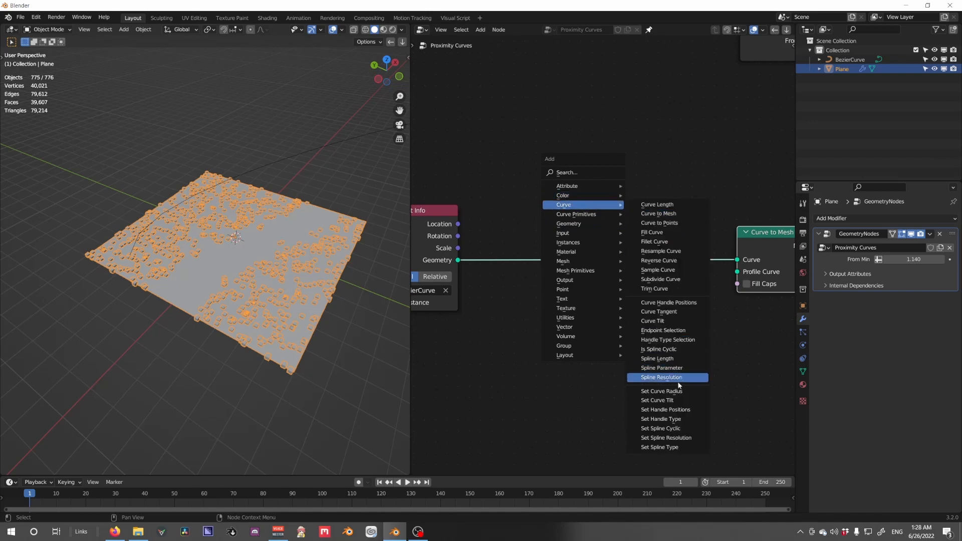
click(661, 251)
click(512, 217)
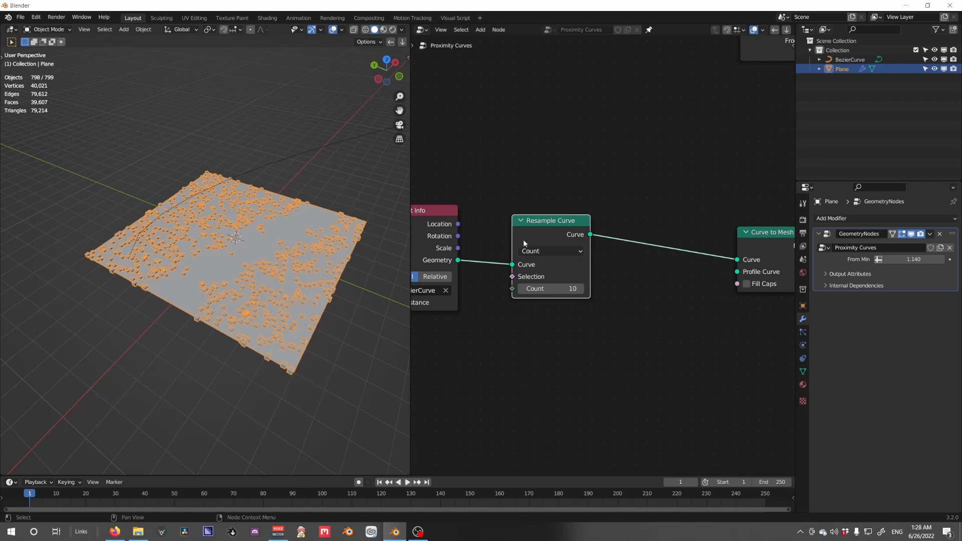
click(540, 251)
click(544, 264)
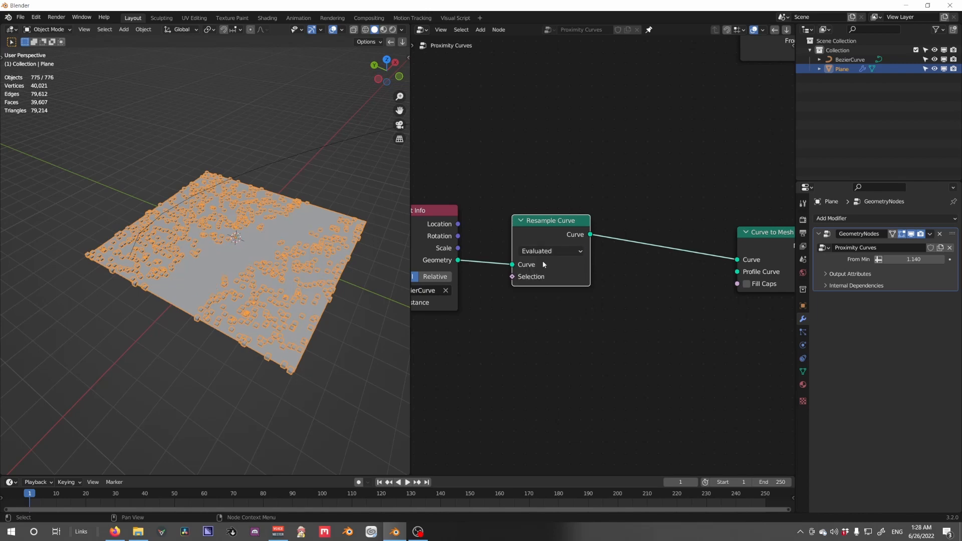
click(548, 253)
click(555, 285)
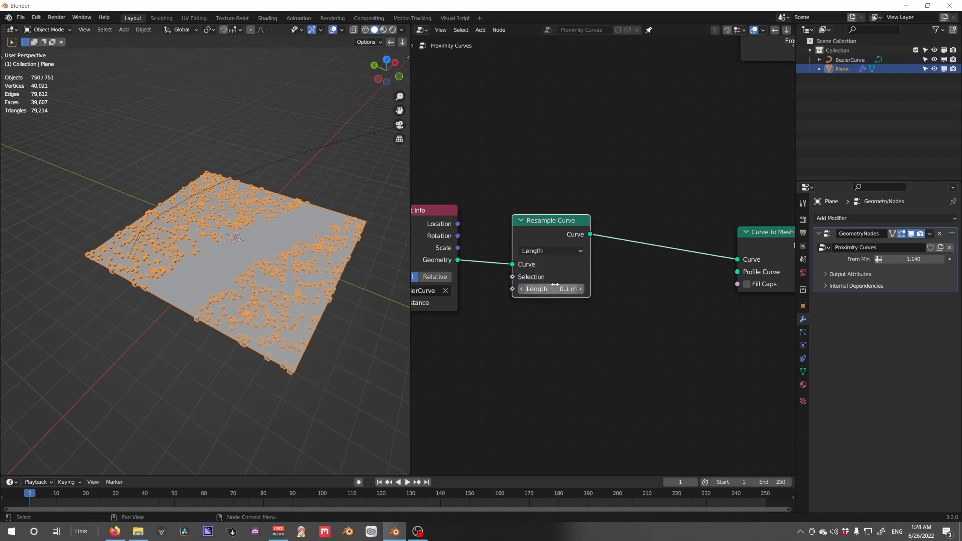
Try moving the curve's far end point in the horizontal plane to test the resampled path, without keeping the move
scroll(287, 290, down, 3)
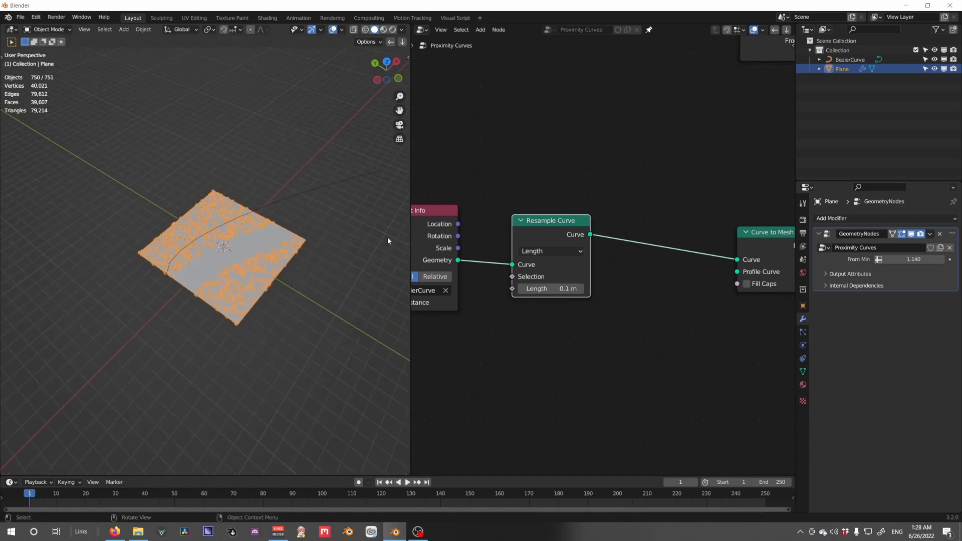
click(335, 183)
key(Tab)
middle_drag(356, 208, 313, 208)
key(g)
key(shift+z)
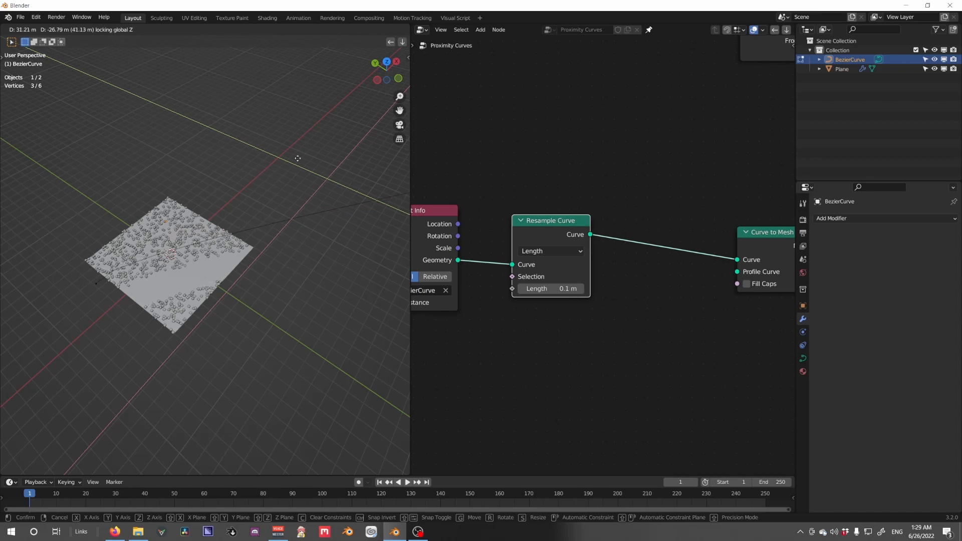
right_click(320, 253)
scroll(226, 286, up, 3)
key(Tab)
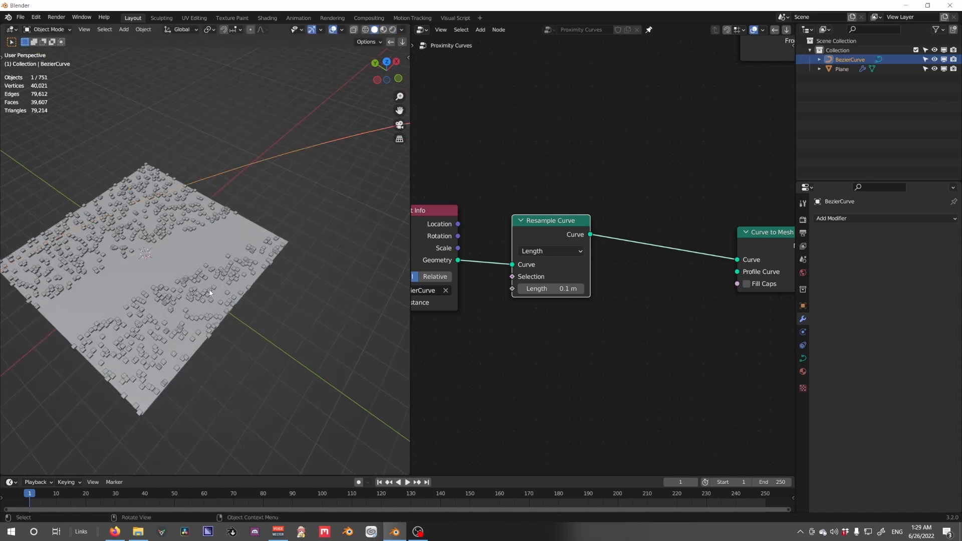
Enter Edit Mode on the Bezier curve and move its far end point closer to the grid in the horizontal plane
middle_drag(210, 293, 261, 279)
scroll(591, 272, down, 5)
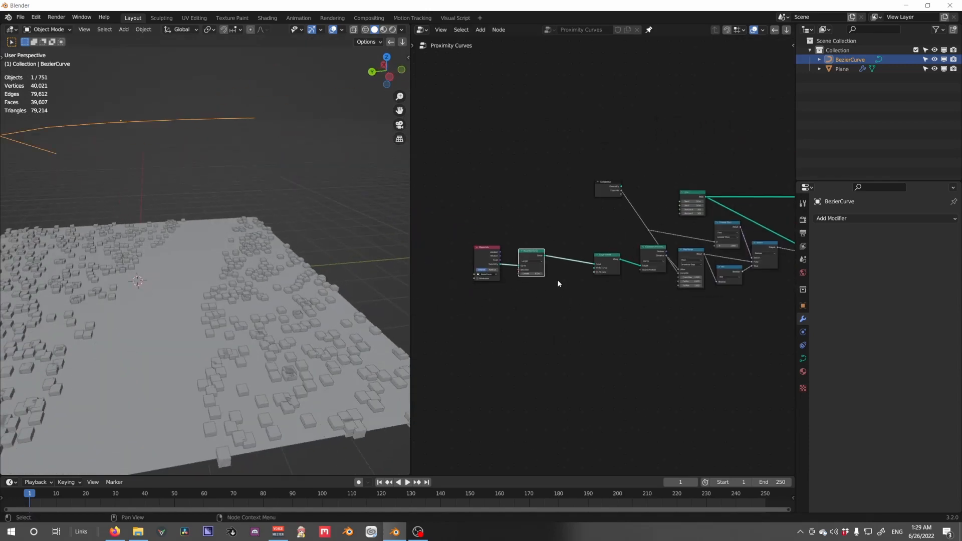
key(Tab)
scroll(272, 262, down, 5)
middle_drag(271, 262, 271, 295)
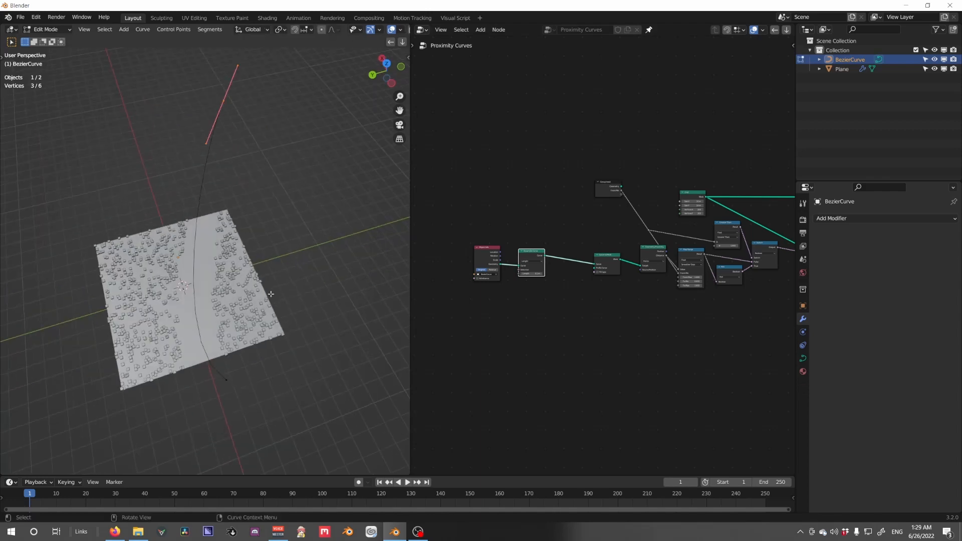
click(243, 115)
key(g)
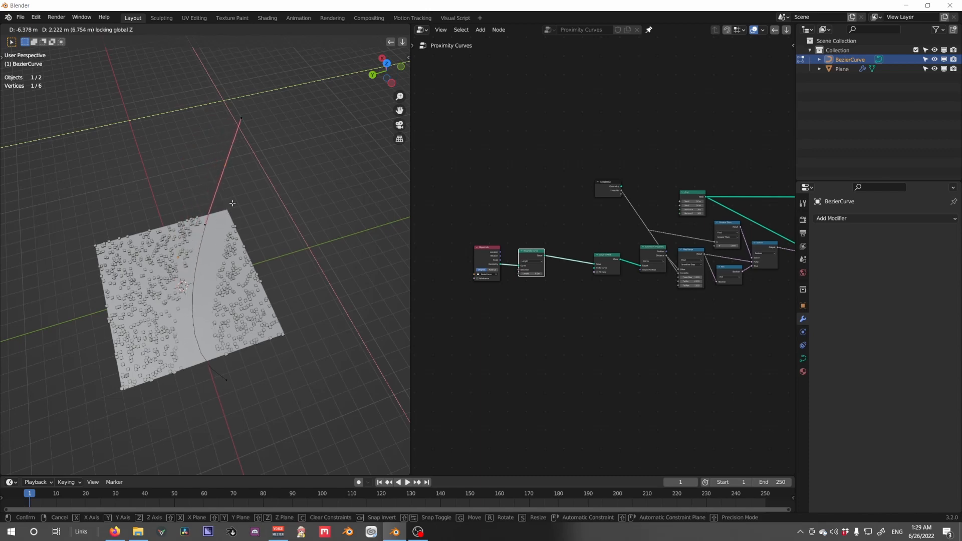
click(226, 199)
Duplicate the whole spline and place the copy beside the original in the horizontal plane
drag(273, 238, 200, 171)
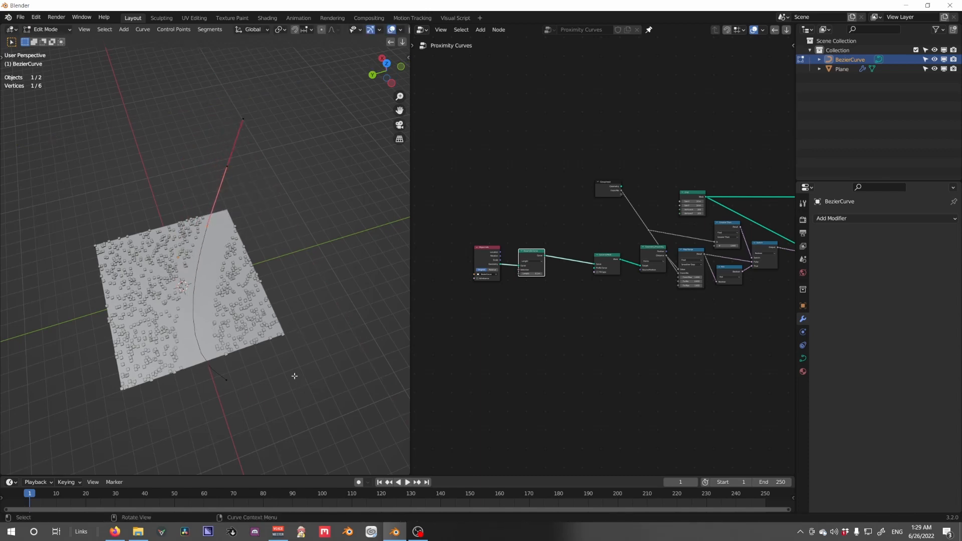
key(shift+d)
key(shift+z)
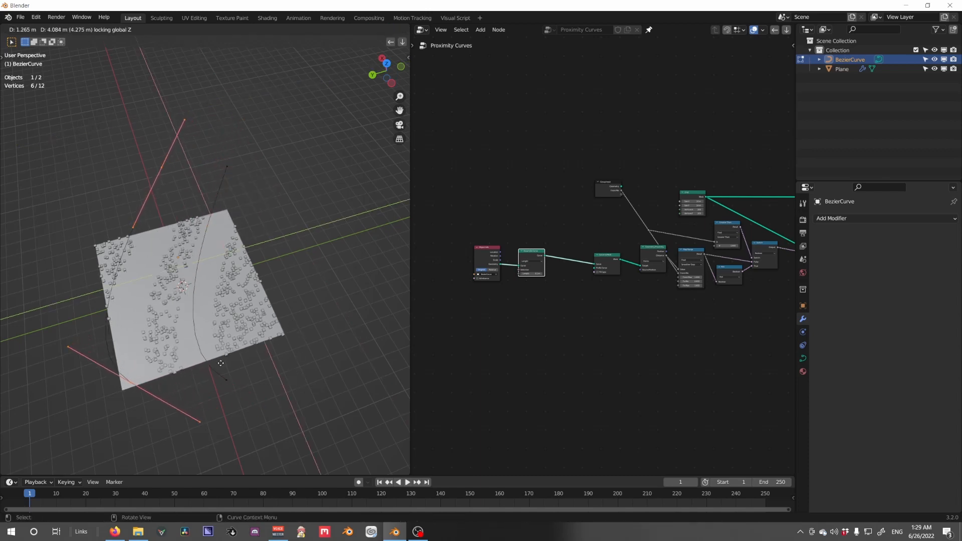
click(210, 365)
Move the duplicate's far end point across the original spline in the horizontal plane so the two paths cross
drag(208, 234, 127, 149)
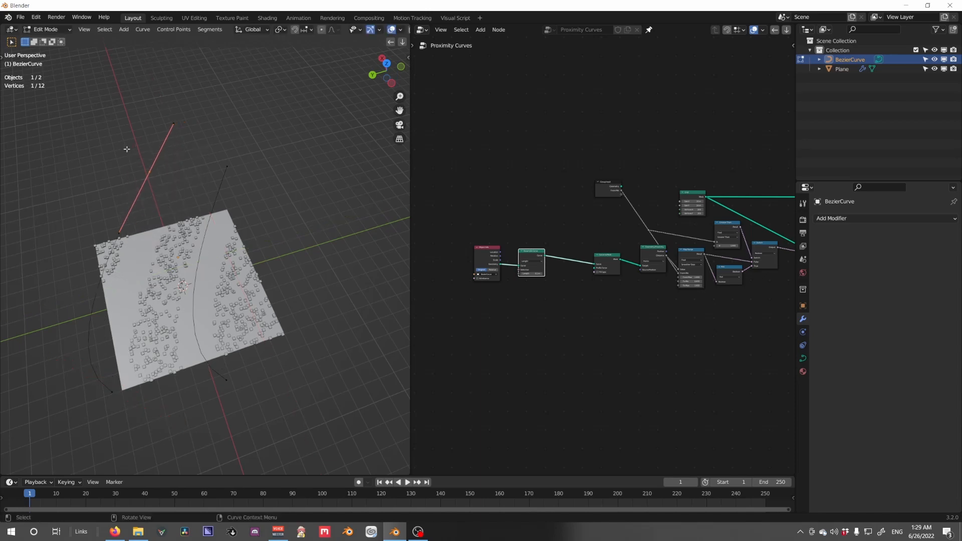
key(g)
key(shift+z)
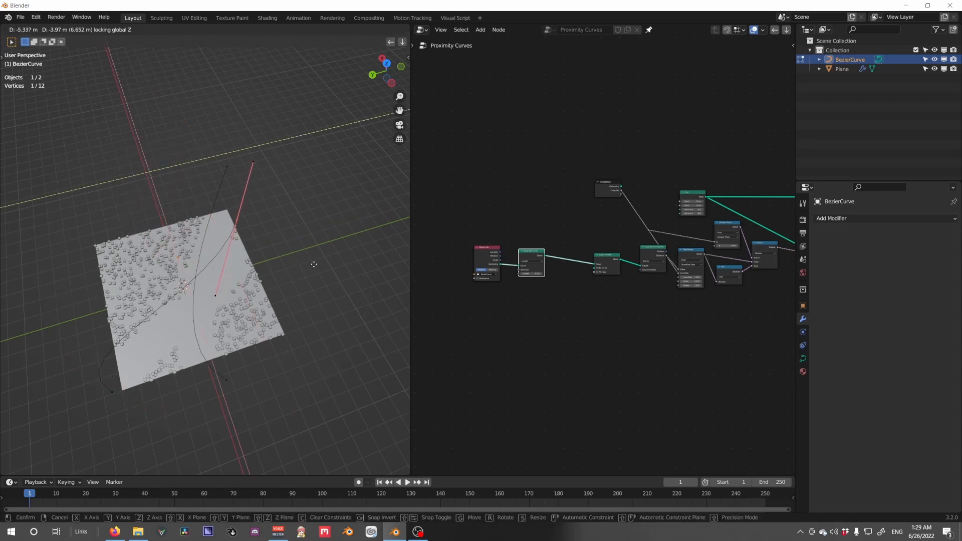
click(342, 264)
Move the duplicate's near end point in the horizontal plane and adjust its orientation so the path runs diagonally across the grid
drag(160, 419, 97, 365)
key(g)
key(shift+z)
click(97, 316)
key(r)
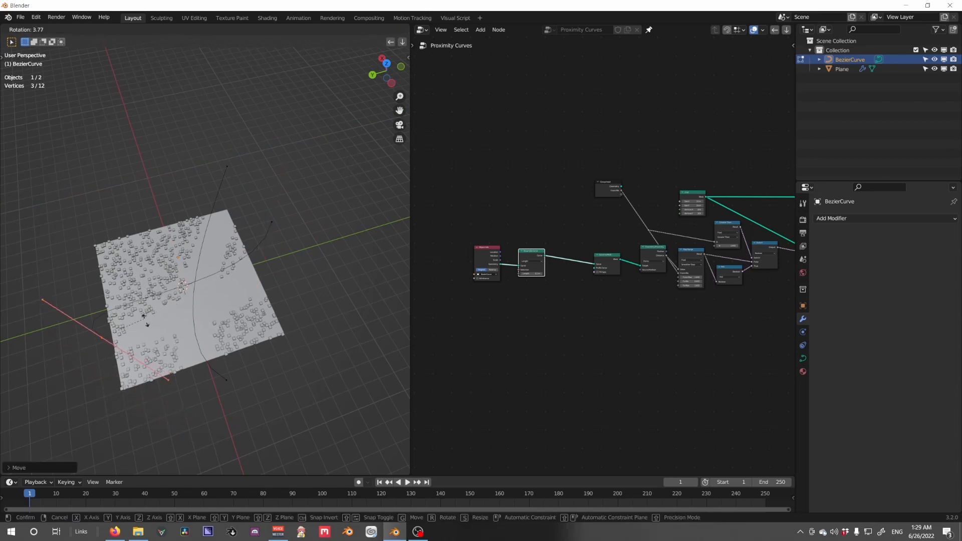
key(shift+z)
click(66, 385)
Reposition the duplicate's near end point and lower both of its end points about 0.9 m along Z
middle_drag(68, 383, 182, 300)
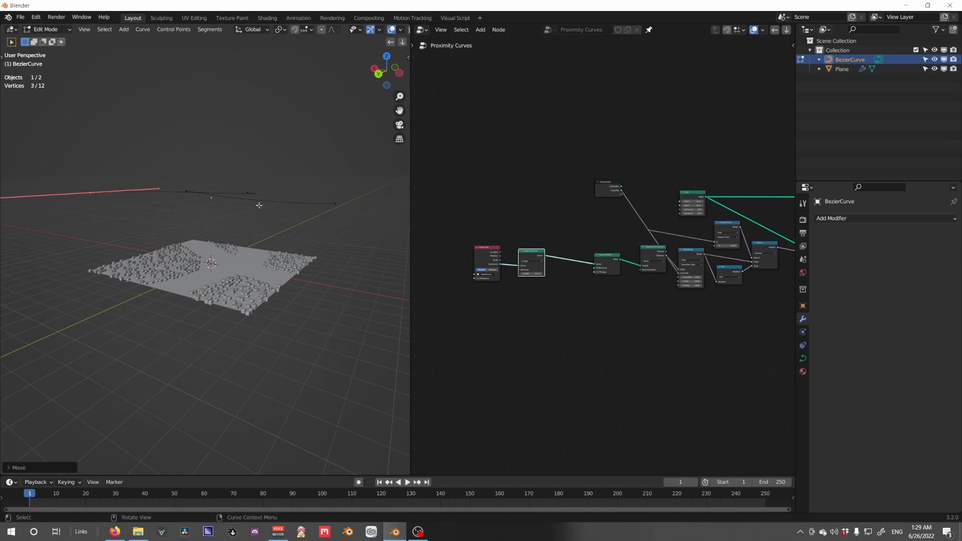
key(g)
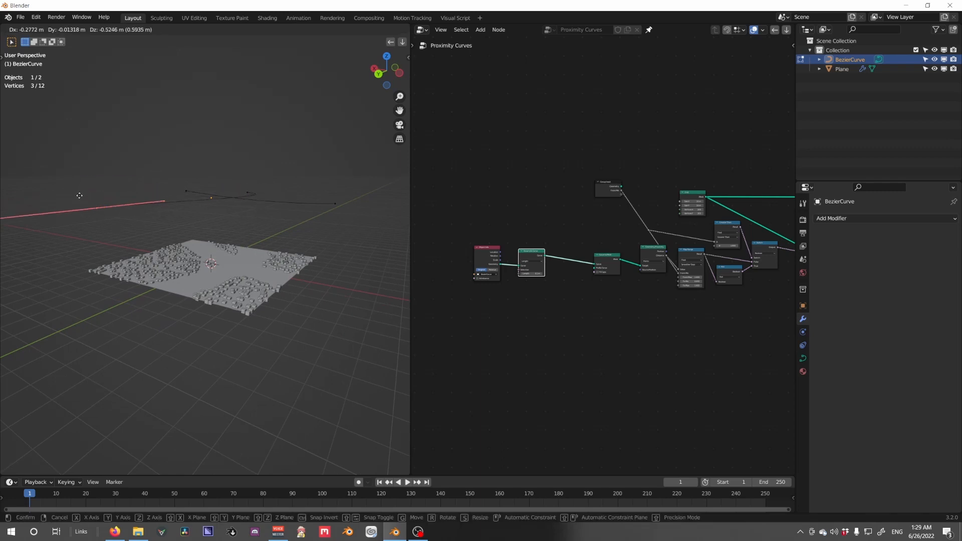
click(81, 210)
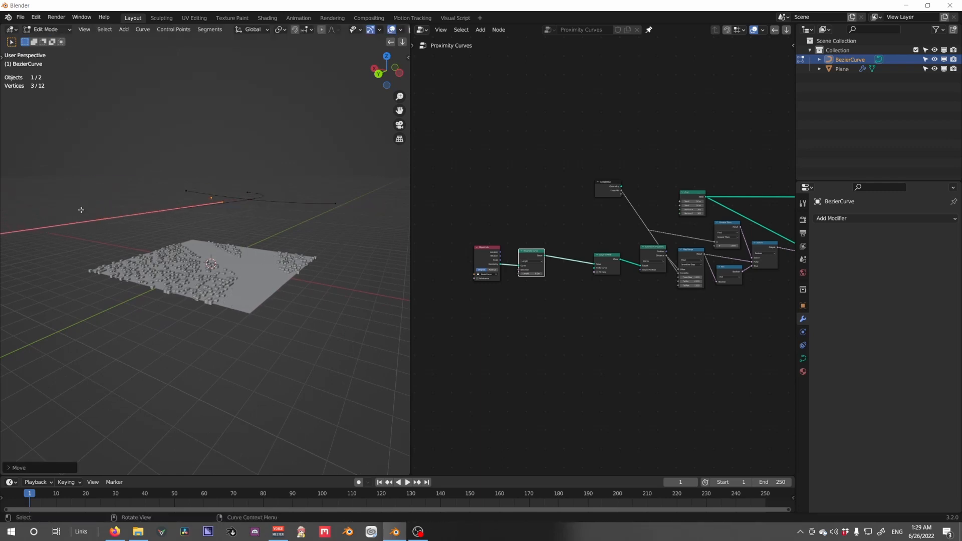
shift+click(248, 193)
key(g)
key(shift+z)
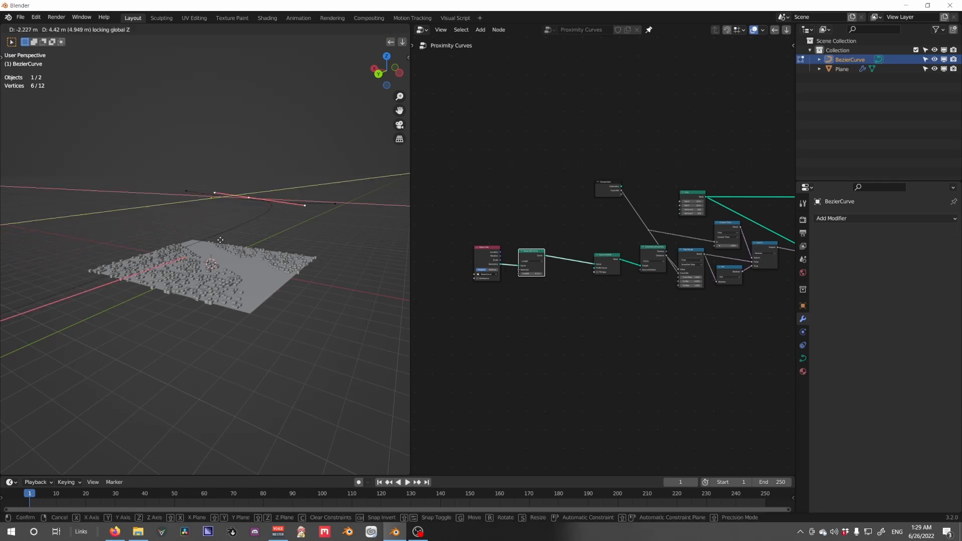
key(z)
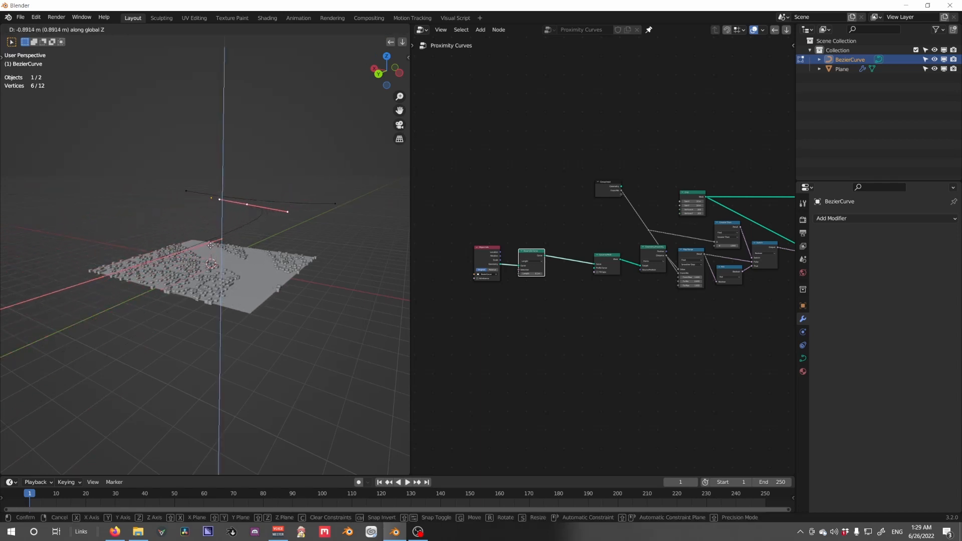
click(211, 245)
Shift both end points of the duplicate over the grid and lower them about 0.3 m along Z
middle_drag(210, 246, 230, 308)
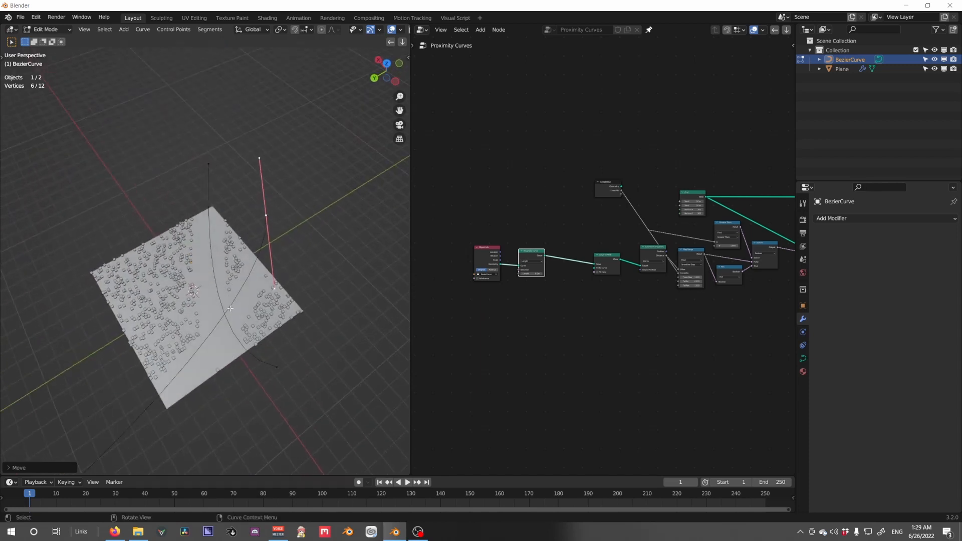
key(g)
click(198, 356)
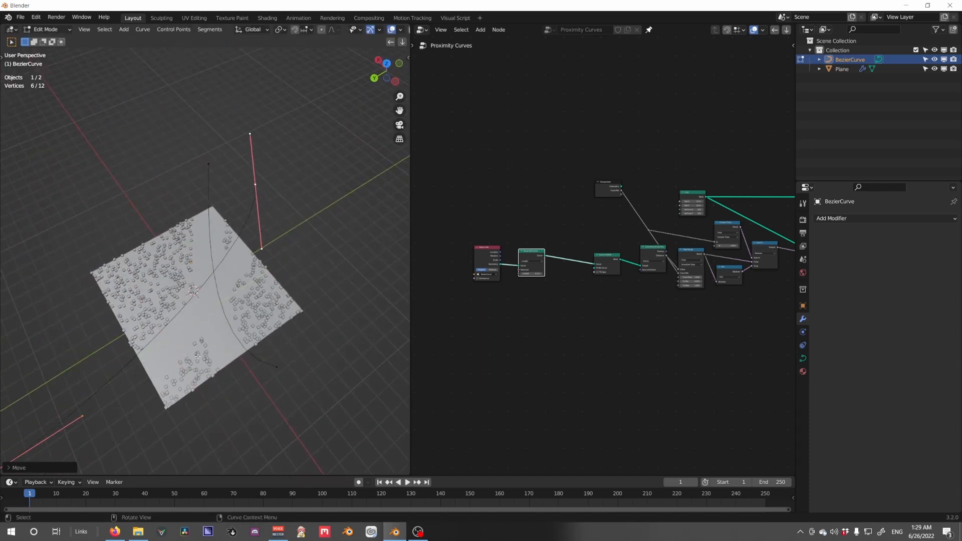
middle_drag(197, 356, 219, 304)
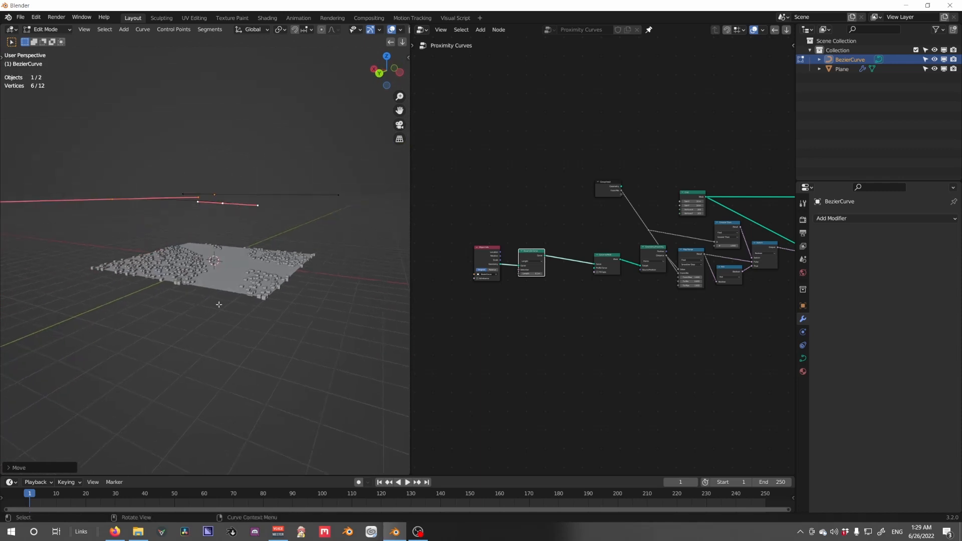
key(g)
key(shift+z)
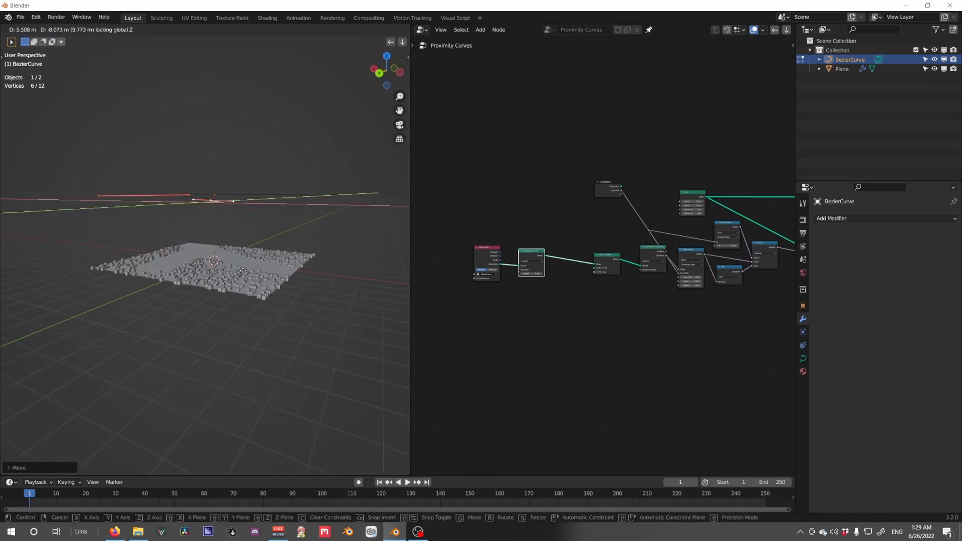
key(z)
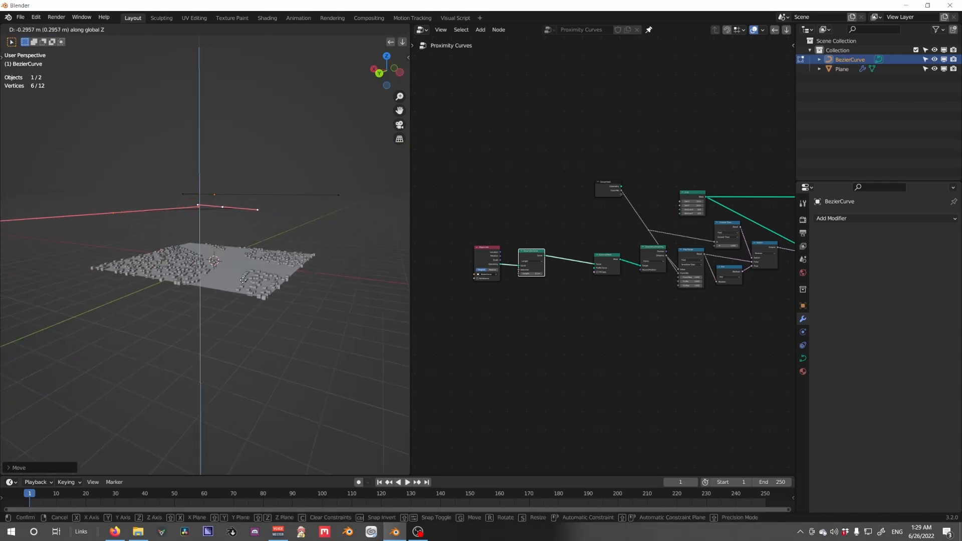
click(243, 278)
Nudge a single handle of the duplicate's far end point in the horizontal plane to adjust the bend
middle_drag(243, 277, 213, 305)
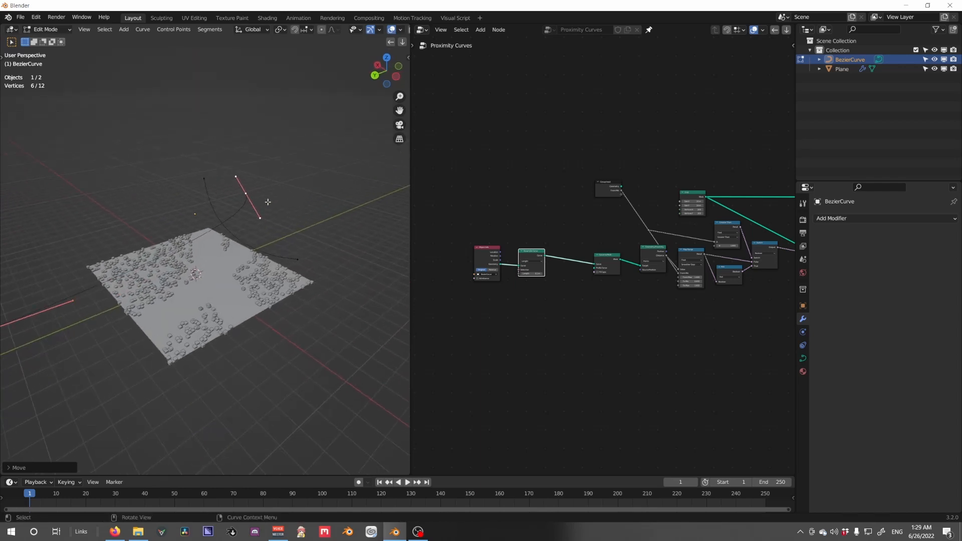
click(260, 217)
mouse_move(256, 224)
middle_down()
mouse_move(277, 236)
mouse_move(284, 222)
mouse_move(260, 238)
middle_up()
key(h)
key(ctrl+z)
key(g)
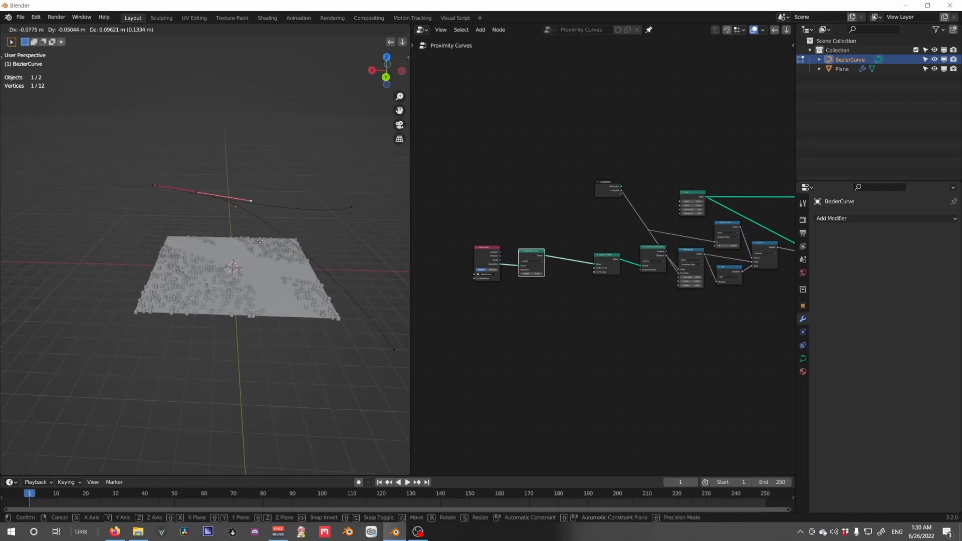
key(shift+z)
click(260, 235)
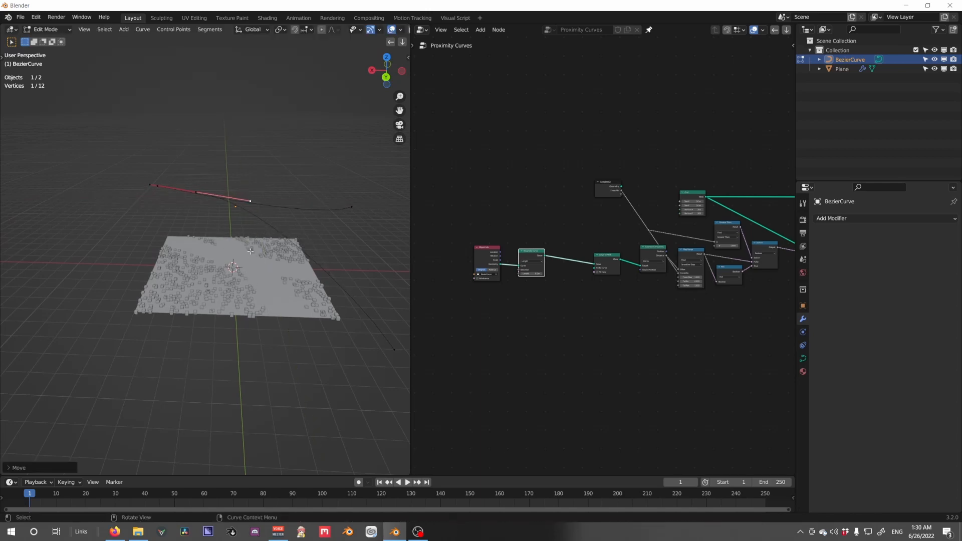
Reposition the duplicate's outer end point beyond the grid edge and adjust its height along Z
middle_drag(259, 235, 359, 235)
click(359, 236)
key(g)
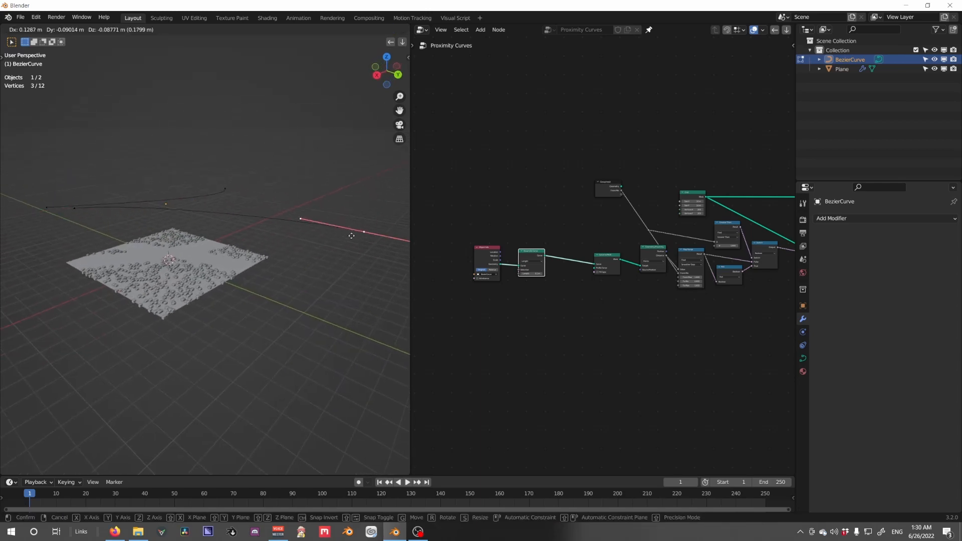
click(347, 246)
middle_drag(239, 274, 243, 346)
key(g)
key(z)
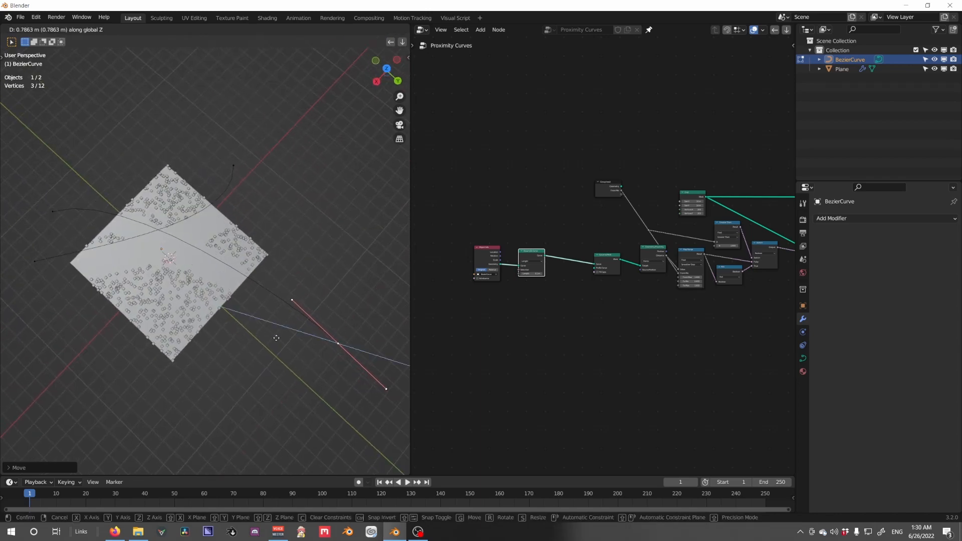
click(281, 279)
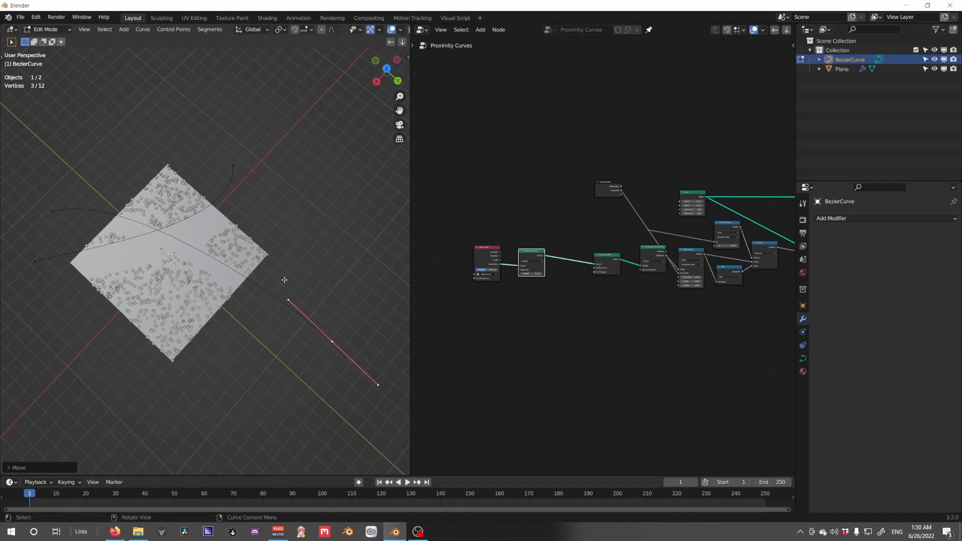
Inspect the crossing paths carved through the instances and return the viewport to solid shading
middle_drag(282, 279, 294, 294)
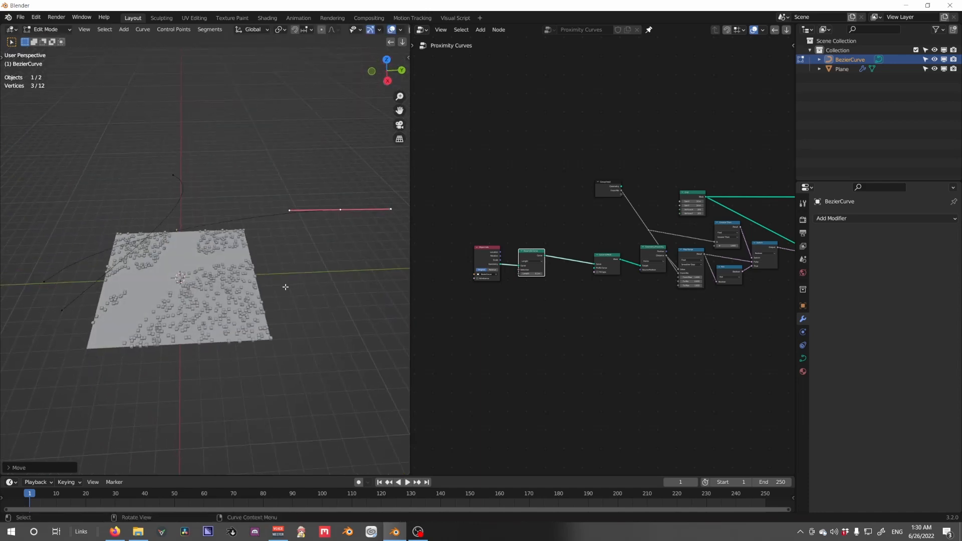
middle_drag(286, 286, 339, 224)
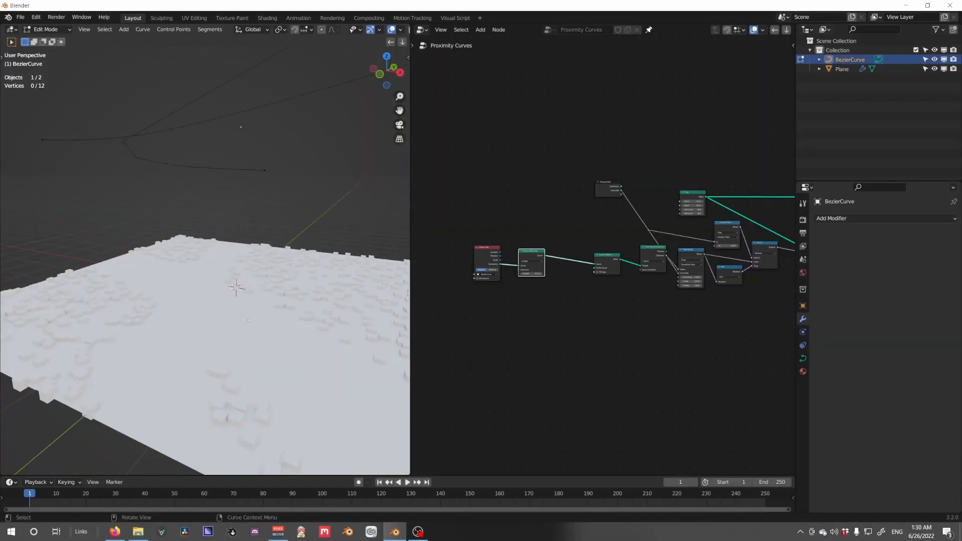
mouse_move(235, 327)
middle_down()
mouse_move(209, 308)
mouse_move(221, 321)
middle_up()
key(z)
click(273, 333)
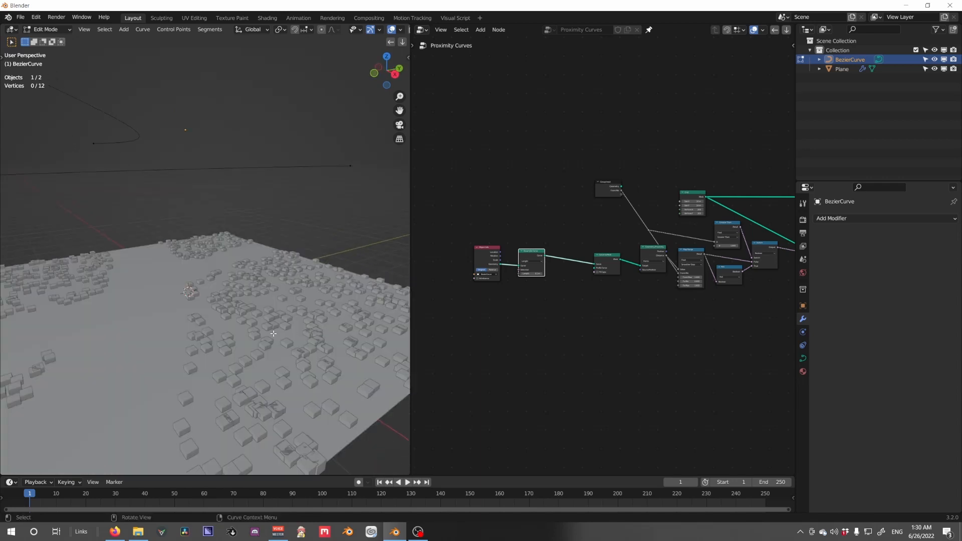
Return to Object Mode, select the plane and create a new material named Ground for it
key(Tab)
click(256, 314)
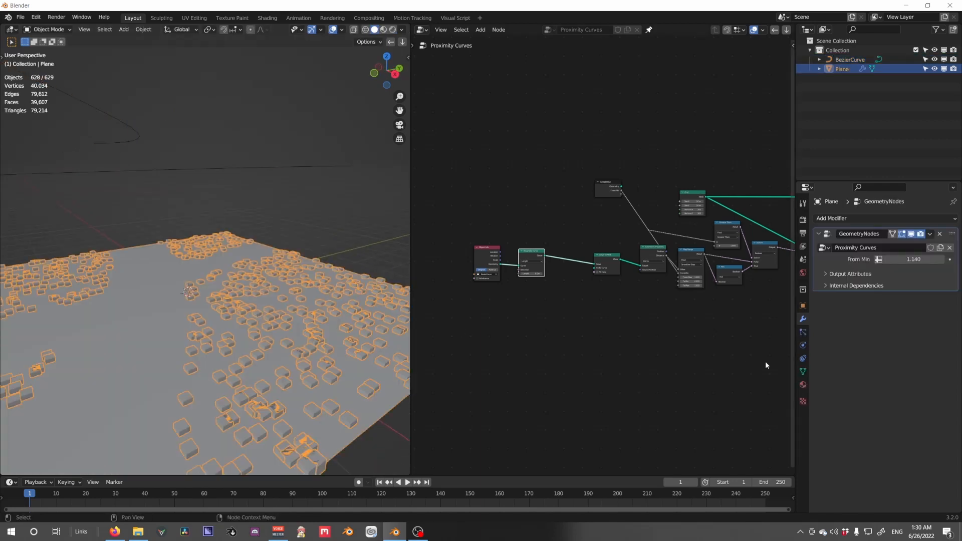
click(803, 385)
click(889, 257)
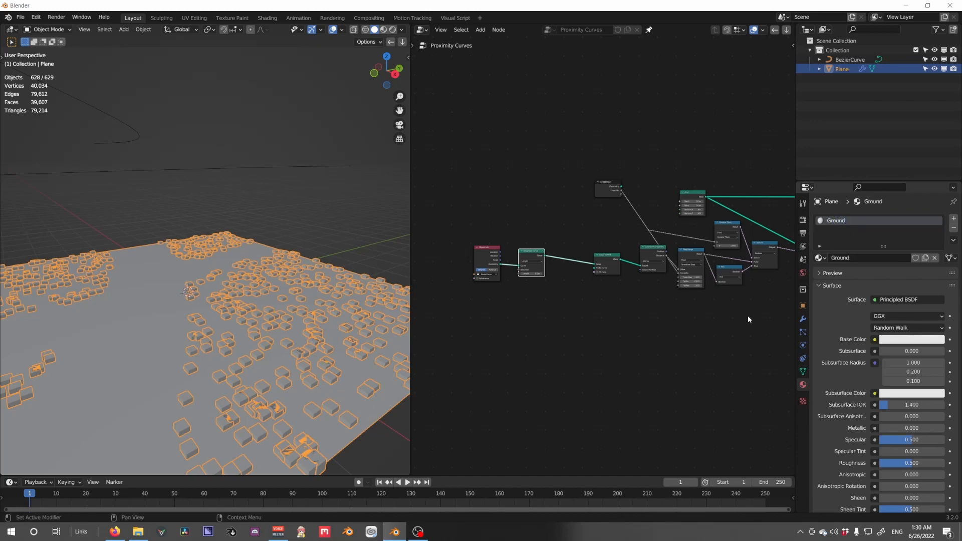
Spread the Instance on Points, Join Geometry and Group Output nodes apart to make room before Join Geometry
middle_drag(657, 275, 470, 297)
scroll(548, 277, down, 3)
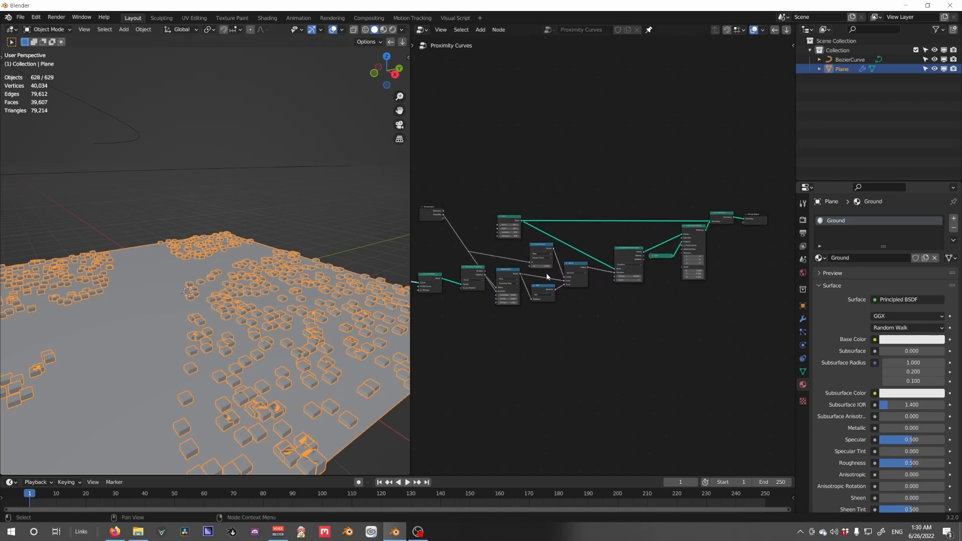
drag(521, 223, 503, 218)
scroll(695, 225, up, 4)
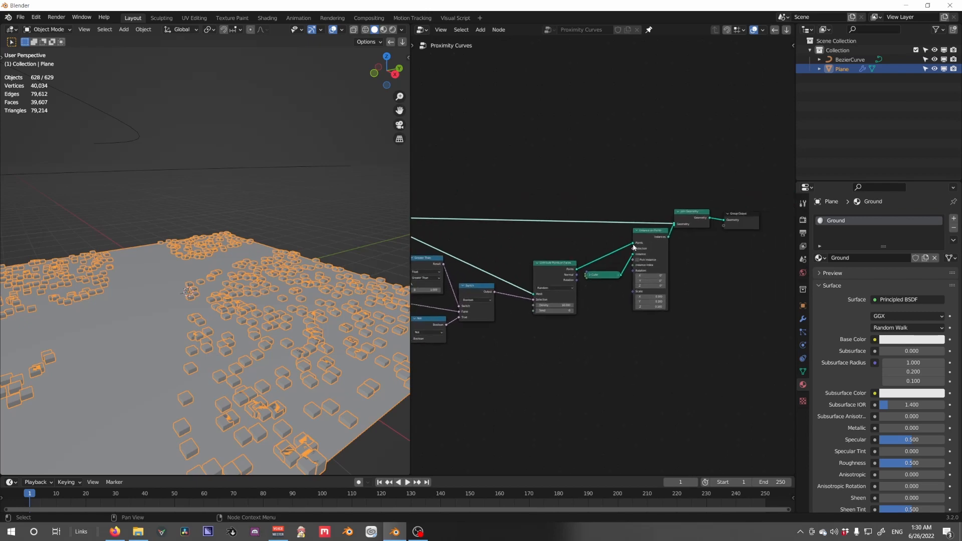
drag(743, 247, 742, 214)
click(695, 194)
scroll(646, 210, up, 2)
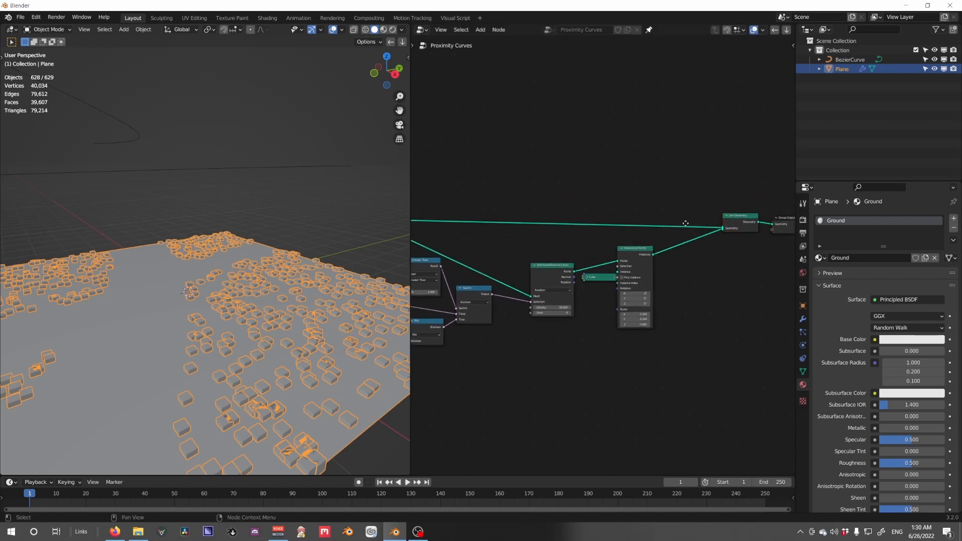
Insert a Set Material node between the grid and Join Geometry and assign it the Ground material
key(shift+a)
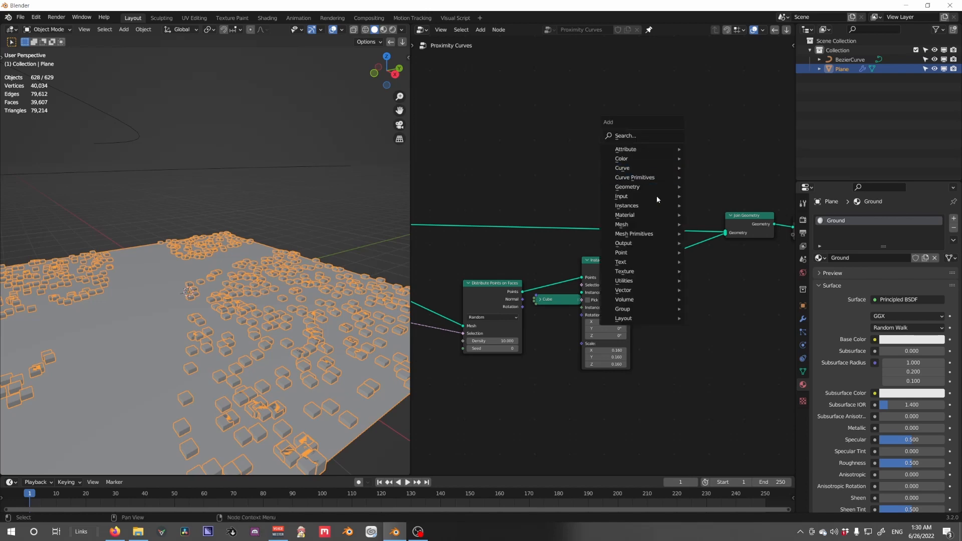
mouse_move(625, 214)
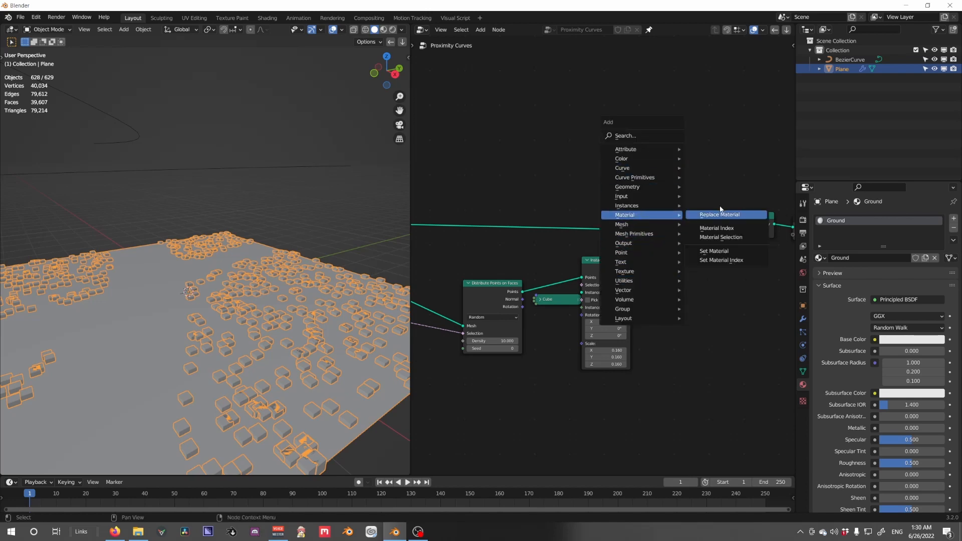
click(741, 249)
click(665, 240)
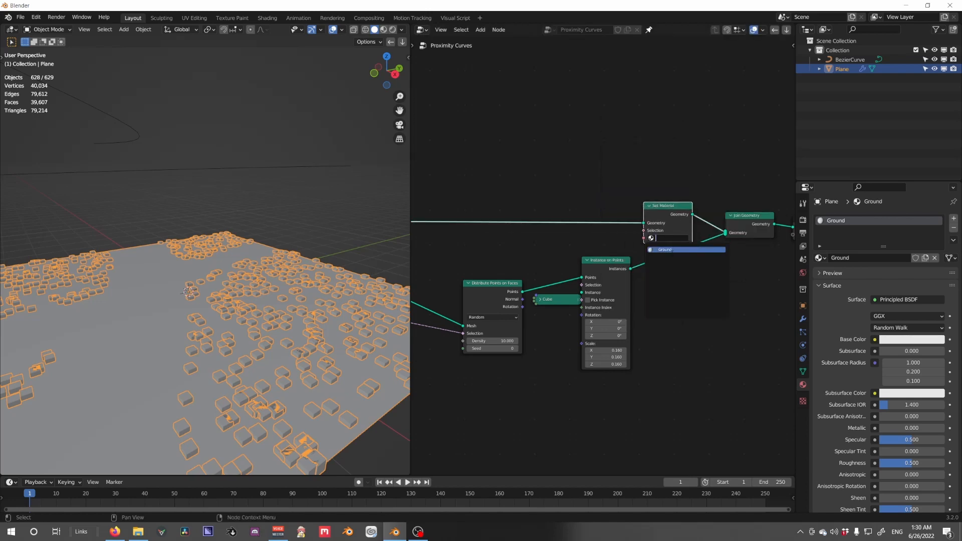
Switch the viewport to material preview and darken the Ground material's base color to a value of about 0.022
key(z)
click(894, 341)
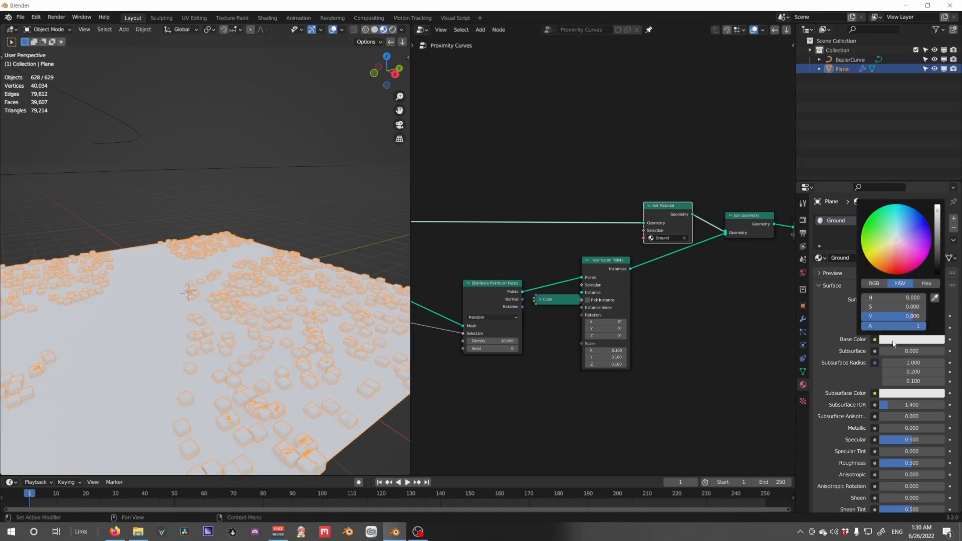
drag(932, 244, 934, 271)
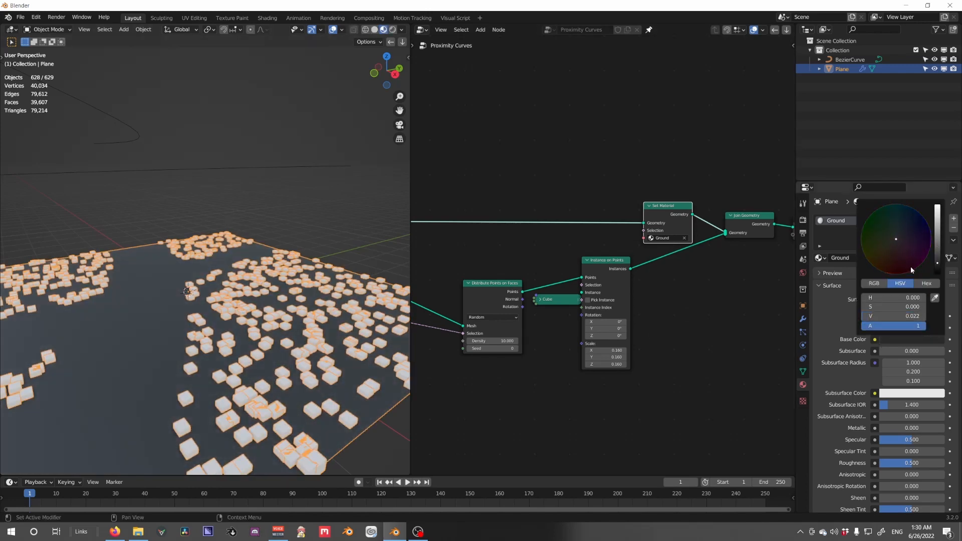
Deselect the plane and examine the dark ground and the scattered cubes from several angles
mouse_move(193, 287)
middle_down()
mouse_move(220, 293)
mouse_move(175, 291)
middle_up()
click(206, 206)
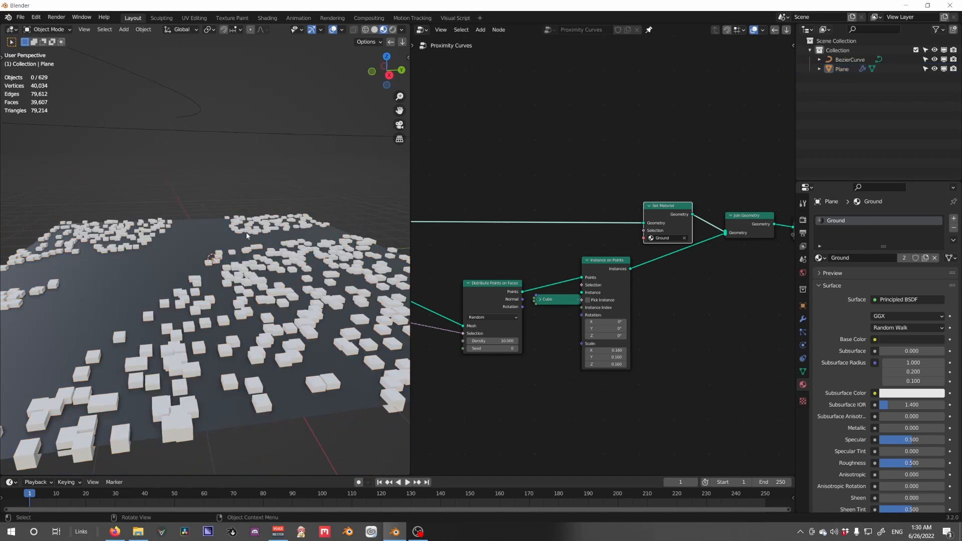
middle_drag(245, 233, 297, 302)
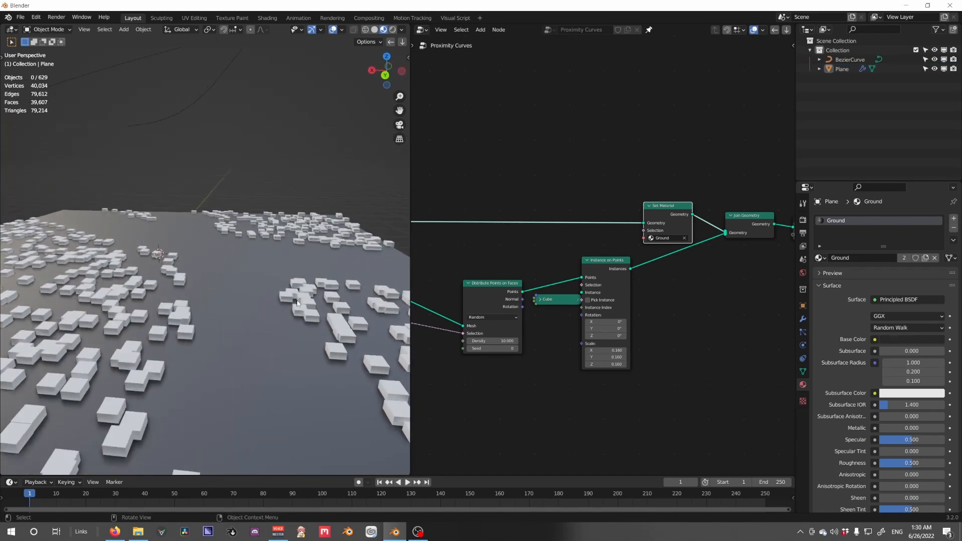
middle_drag(134, 304, 103, 204)
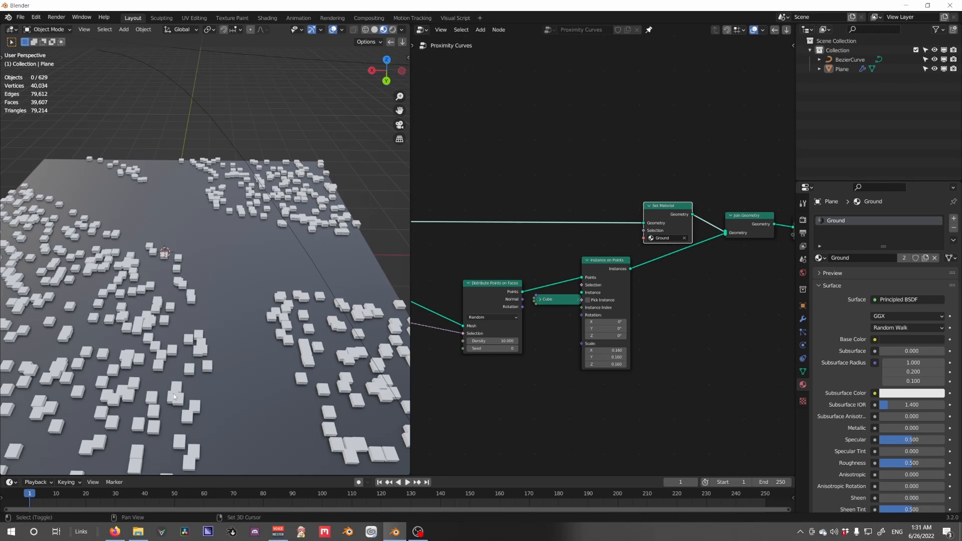
shift+middle_drag(174, 397, 305, 369)
scroll(231, 356, up, 2)
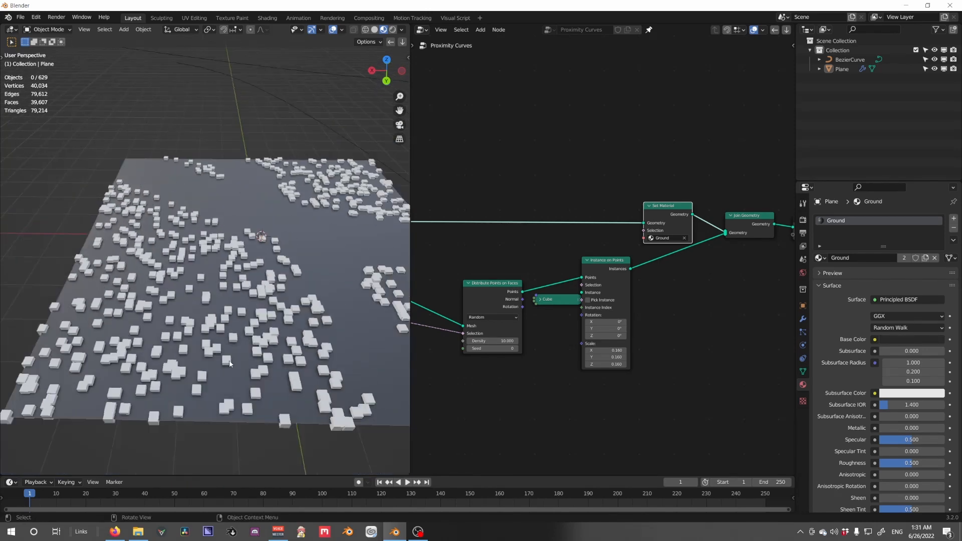
middle_drag(299, 307, 370, 301)
Examine the Geometry Proximity, Map Range, Greater Than, Not and Switch nodes that control the path mask
scroll(719, 319, down, 9)
middle_drag(569, 267, 641, 307)
scroll(642, 308, up, 4)
scroll(641, 307, down, 3)
middle_drag(522, 367, 597, 335)
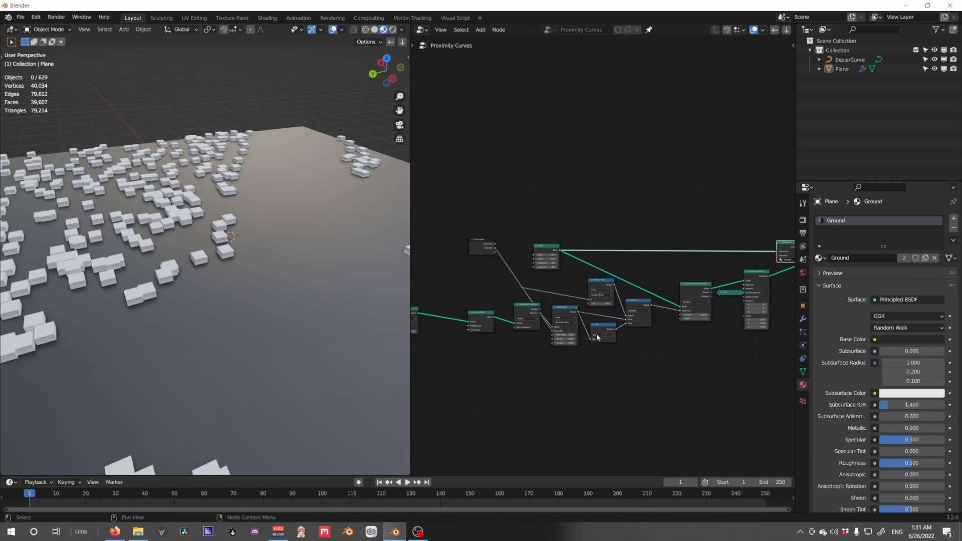
drag(564, 311, 562, 307)
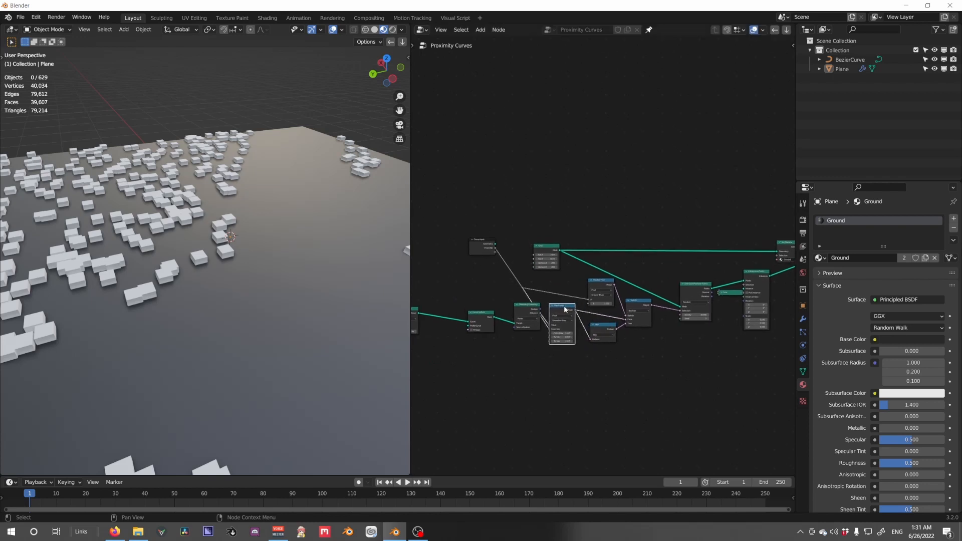
scroll(598, 342, up, 3)
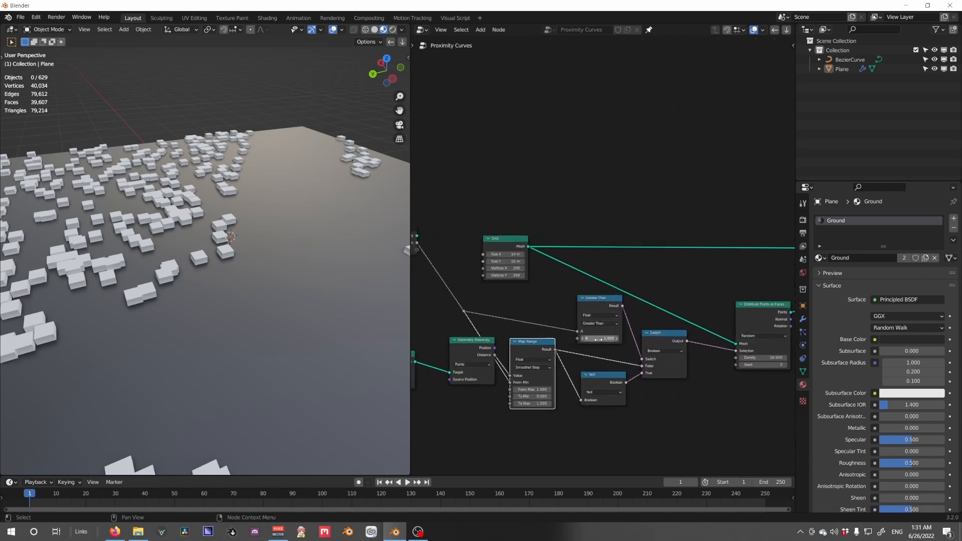
scroll(600, 342, down, 1)
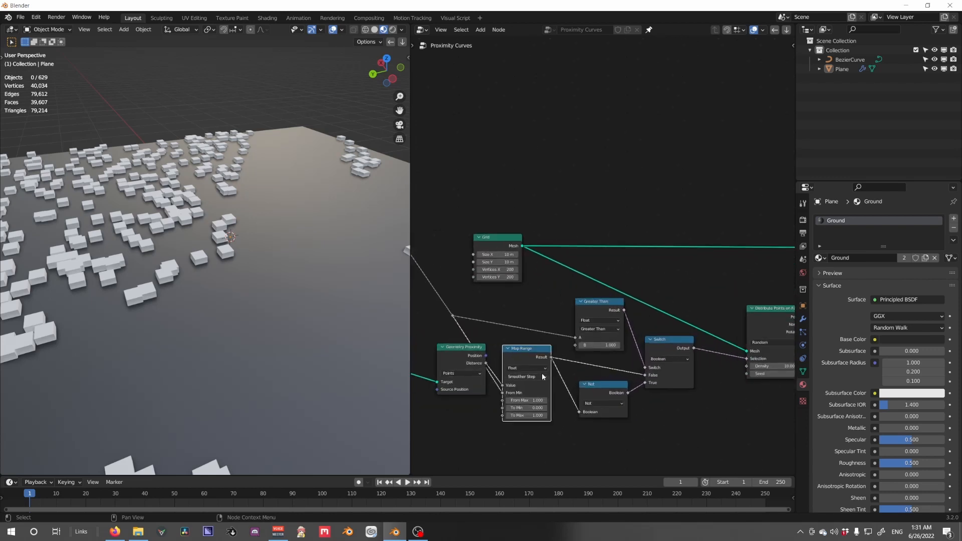
scroll(543, 377, down, 4)
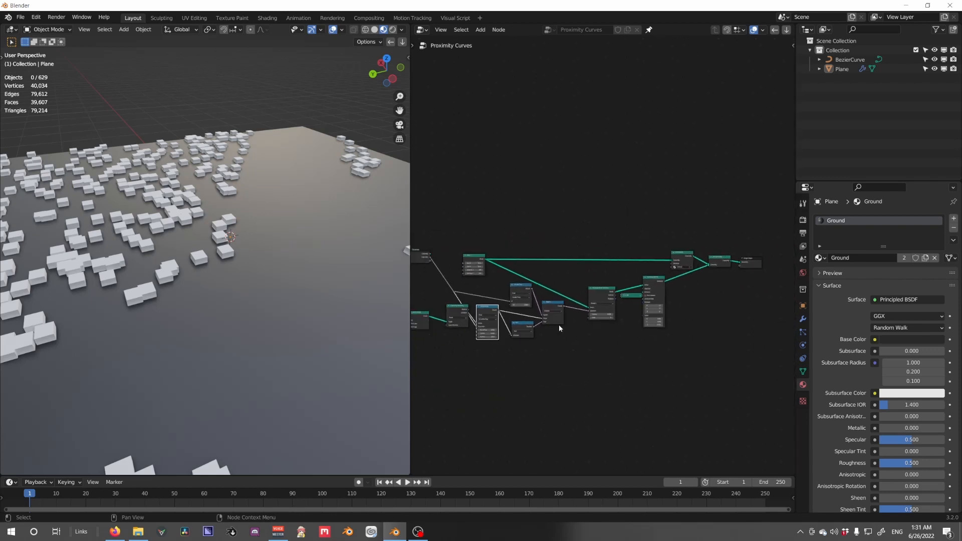
Add a ColorRamp node, feed its Fac from the Map Range Result and reroute that link below the other nodes
key(shift+a)
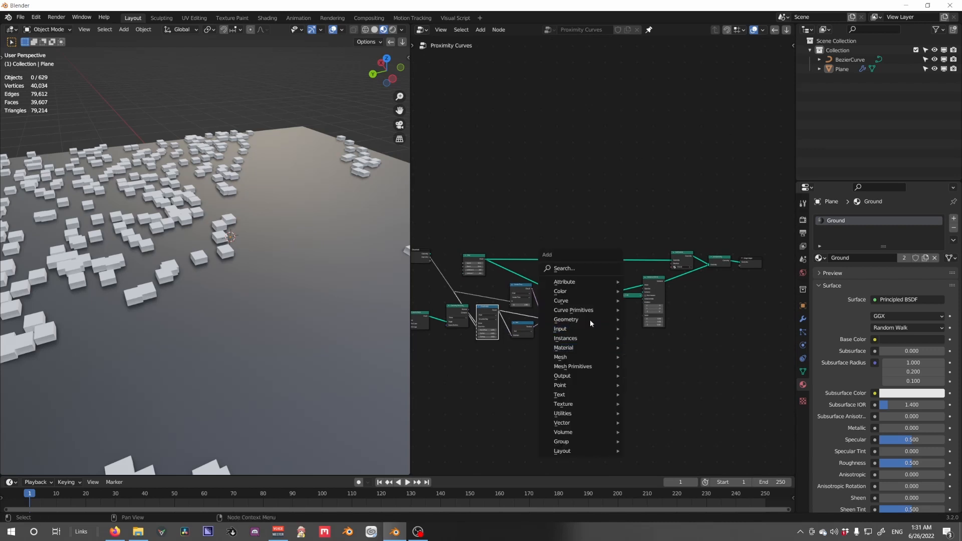
mouse_move(589, 291)
click(654, 290)
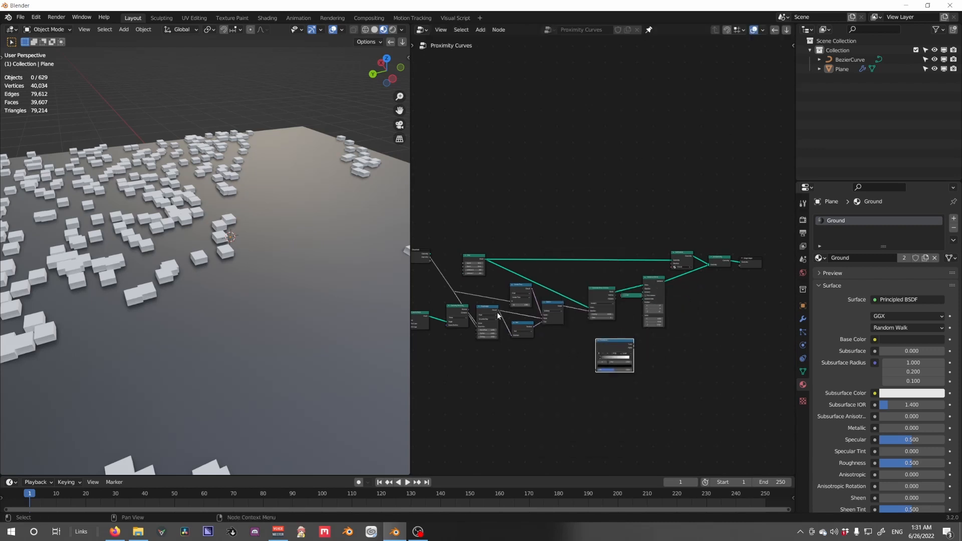
drag(498, 315, 596, 370)
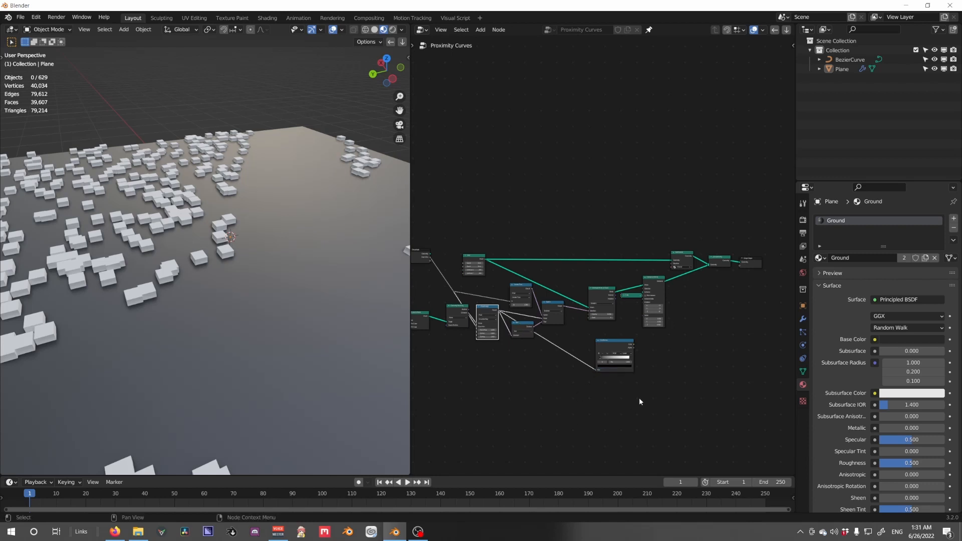
scroll(600, 401, up, 3)
key(g)
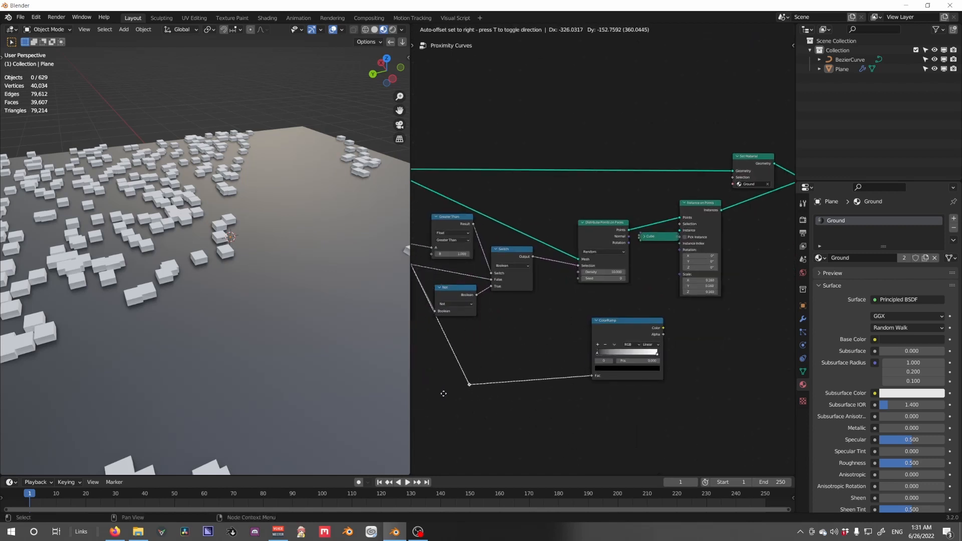
click(476, 390)
Move Set Material away from Join Geometry and Group Output to open space for another node between them
scroll(693, 383, up, 3)
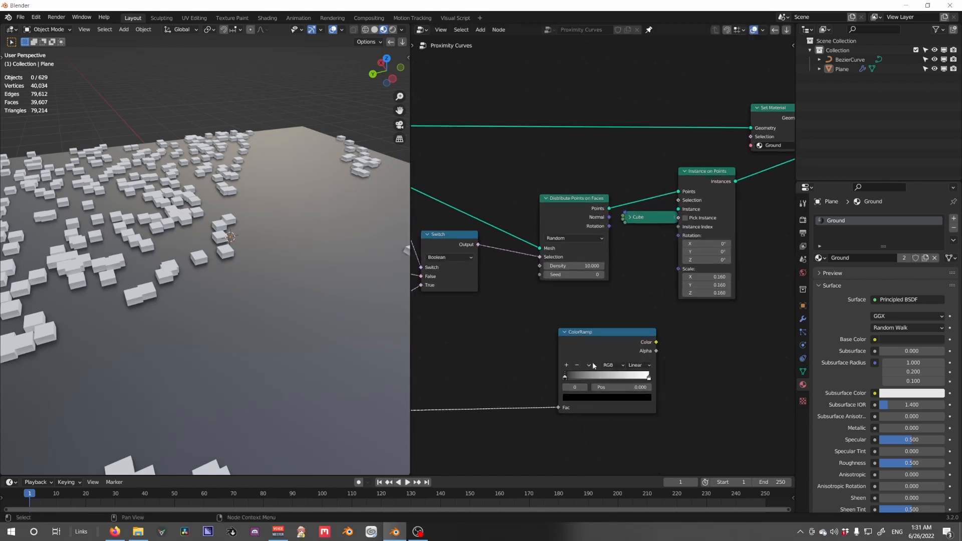
drag(655, 342, 664, 341)
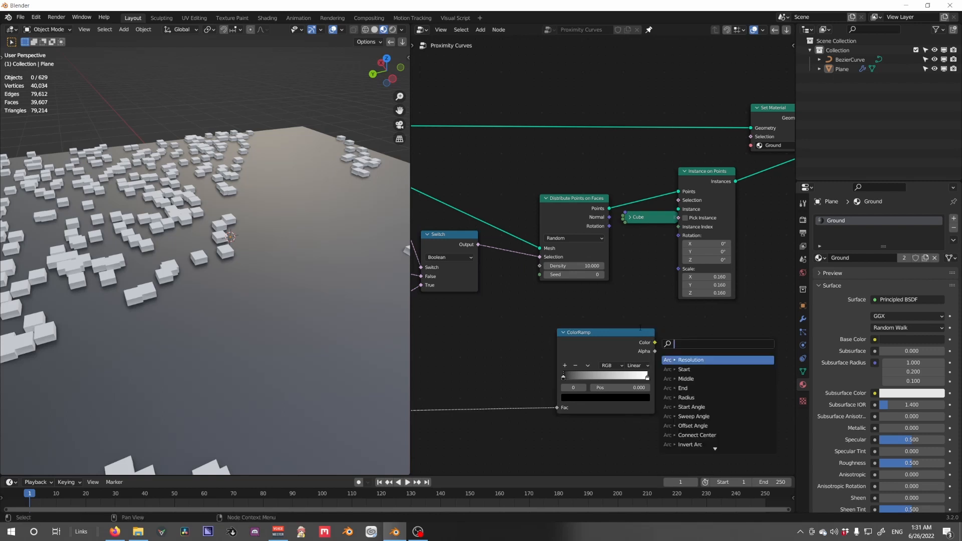
scroll(691, 338, down, 3)
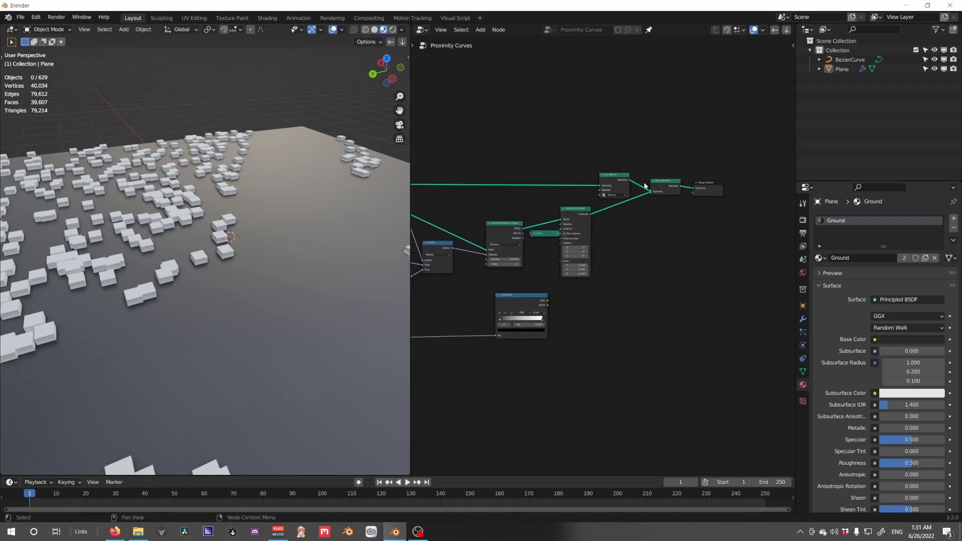
drag(616, 180, 570, 176)
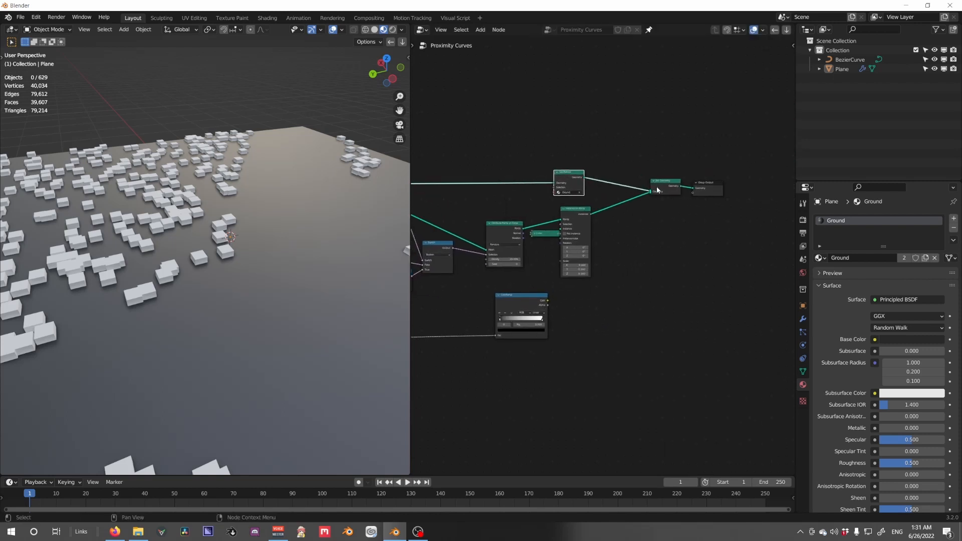
drag(740, 227, 633, 163)
key(g)
click(692, 176)
Insert a Store Named Attribute node of type Color before Join Geometry and connect the ColorRamp's Color to its Value
key(shift+a)
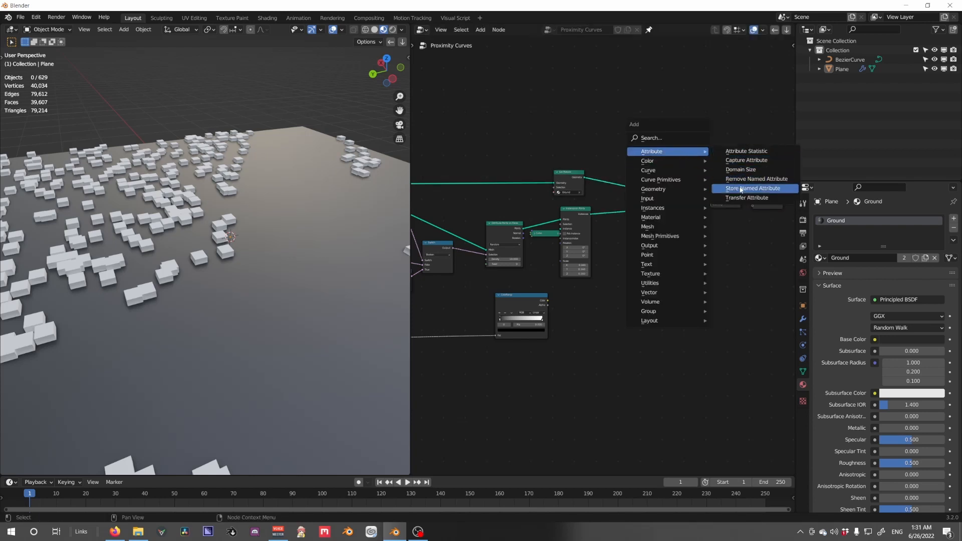
click(735, 188)
click(642, 133)
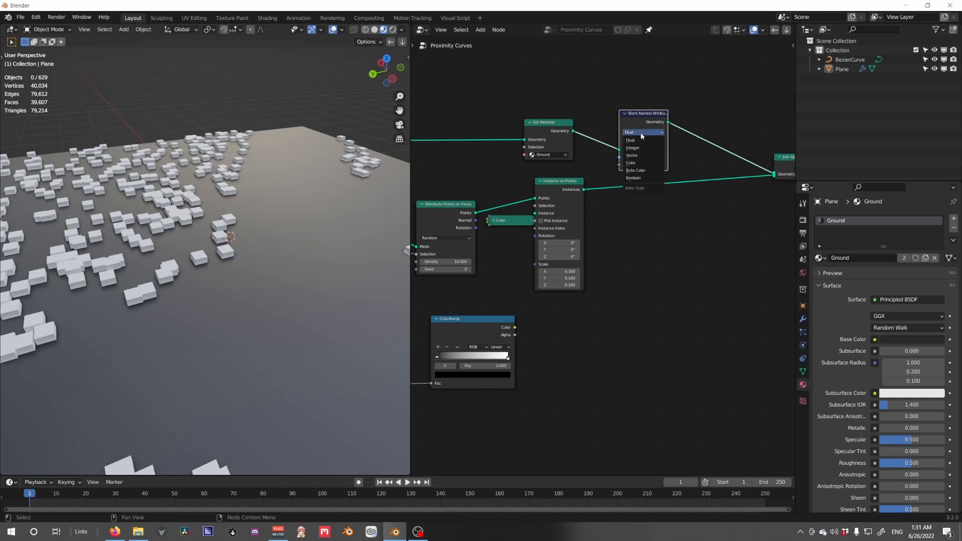
drag(516, 327, 623, 168)
Name the stored attribute Color in the Store Named Attribute node
middle_drag(660, 170, 627, 264)
scroll(627, 265, up, 3)
click(624, 248)
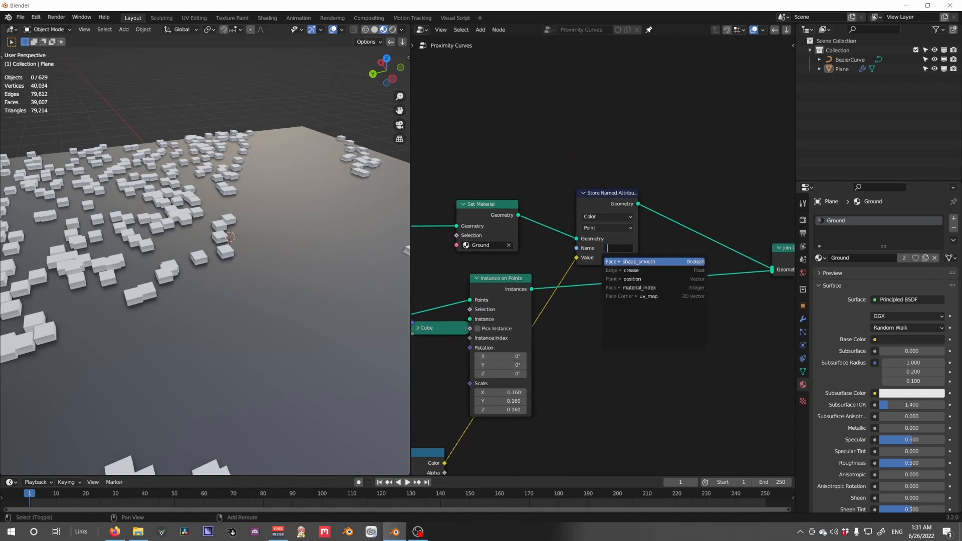
text(Color)
key(Return)
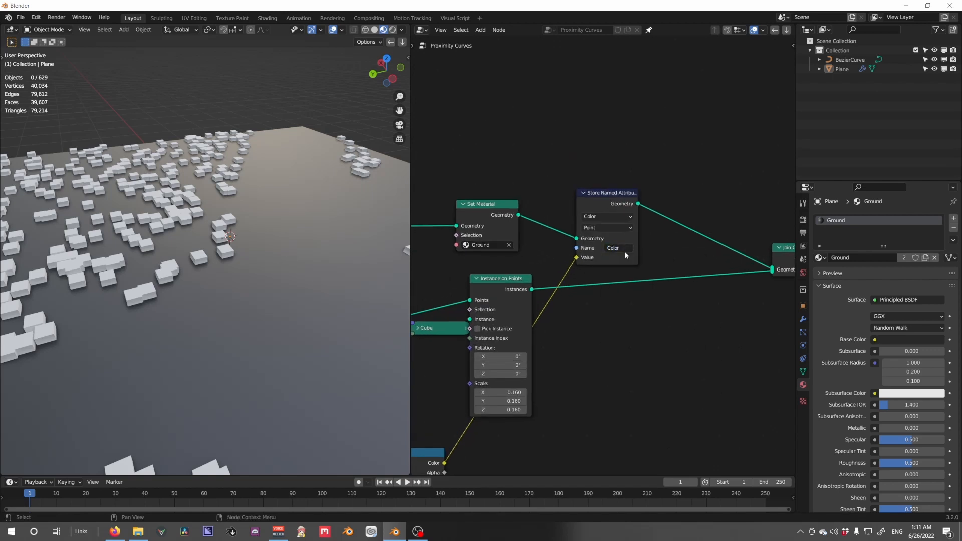
Review the node chain from Geometry Proximity and Map Range through the ColorRamp to the stored Color attribute
scroll(627, 251, down, 11)
scroll(598, 253, up, 6)
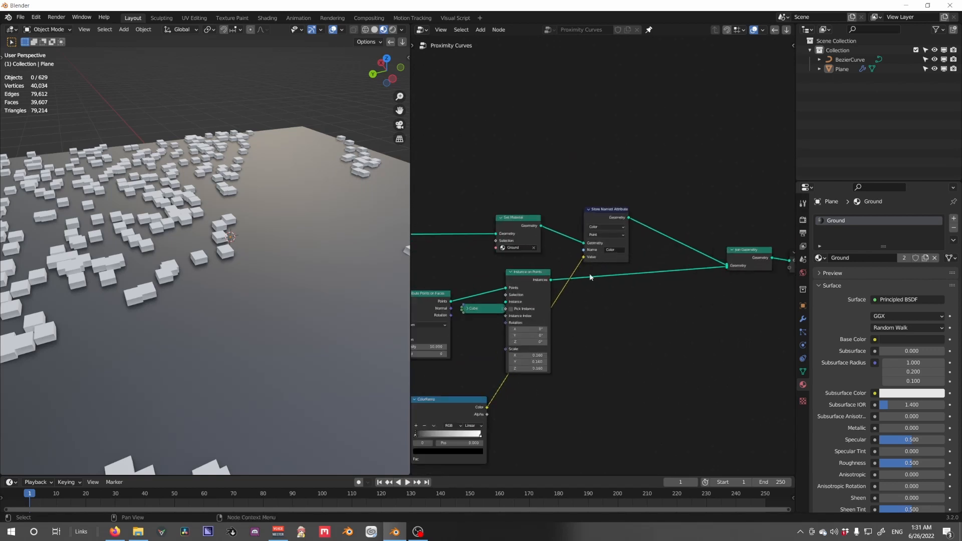
scroll(591, 275, down, 2)
middle_drag(598, 284, 795, 207)
scroll(608, 270, down, 3)
scroll(609, 270, up, 5)
middle_drag(663, 263, 686, 284)
middle_drag(630, 267, 651, 287)
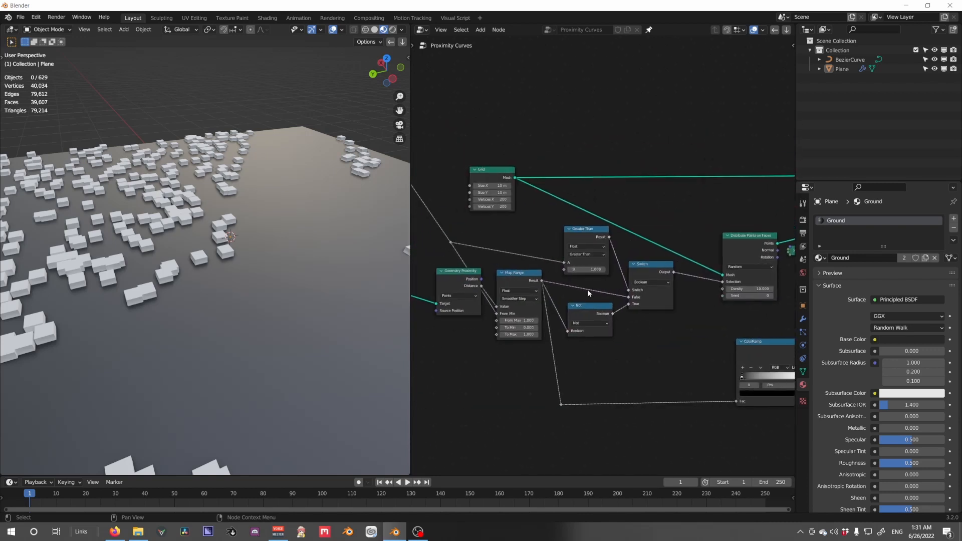
drag(517, 286, 516, 278)
middle_drag(670, 334, 516, 290)
drag(607, 295, 613, 293)
middle_drag(516, 294, 540, 299)
scroll(540, 299, down, 1)
drag(652, 316, 653, 319)
Change the node editor to the Shader Editor and frame all nodes of the Ground material
click(423, 31)
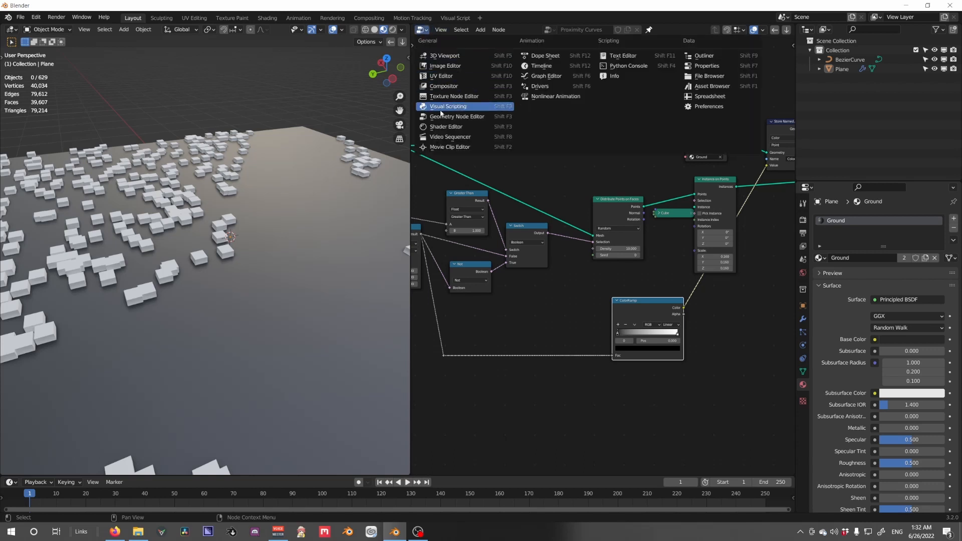
click(444, 120)
click(424, 31)
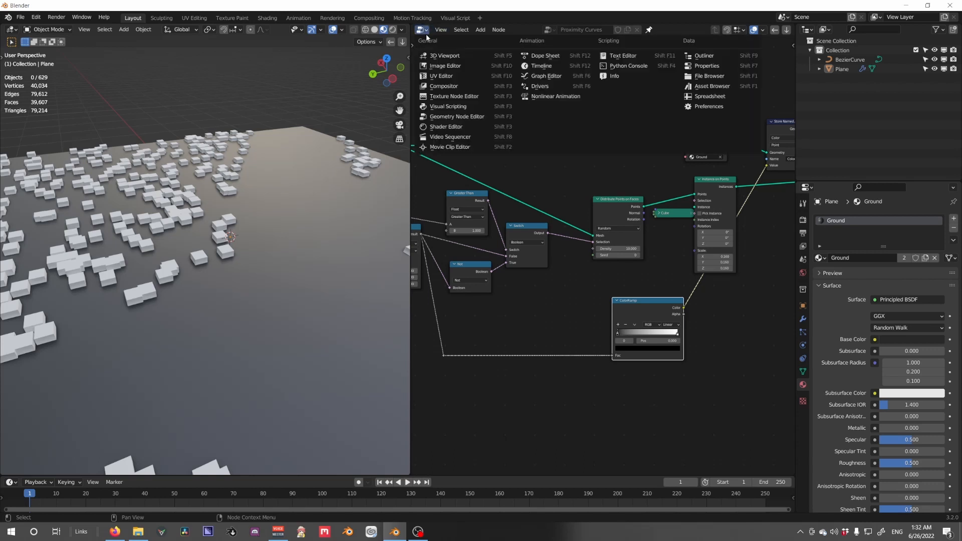
click(454, 125)
key(Home)
Add an Attribute node named Color to the Ground material and preview its Color output on the surface
key(shift+a)
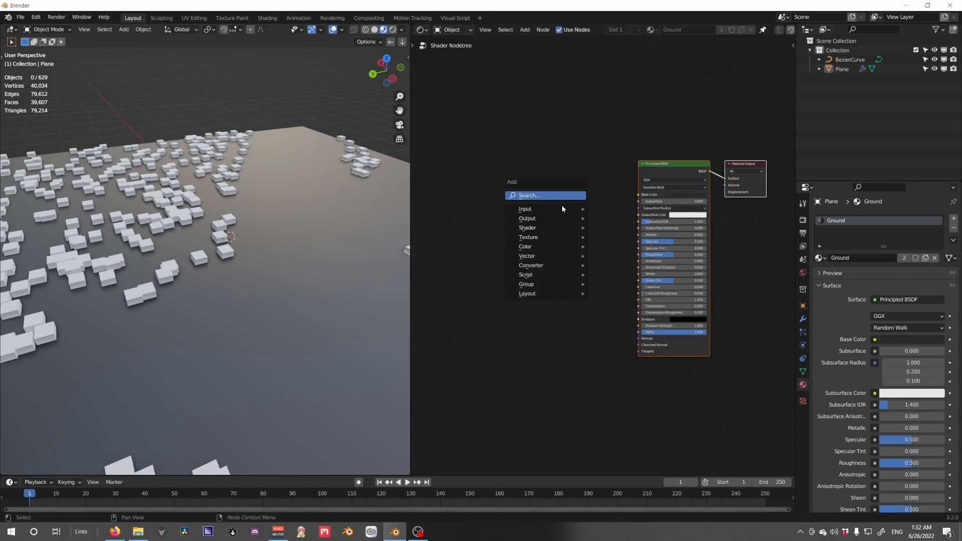
mouse_move(561, 208)
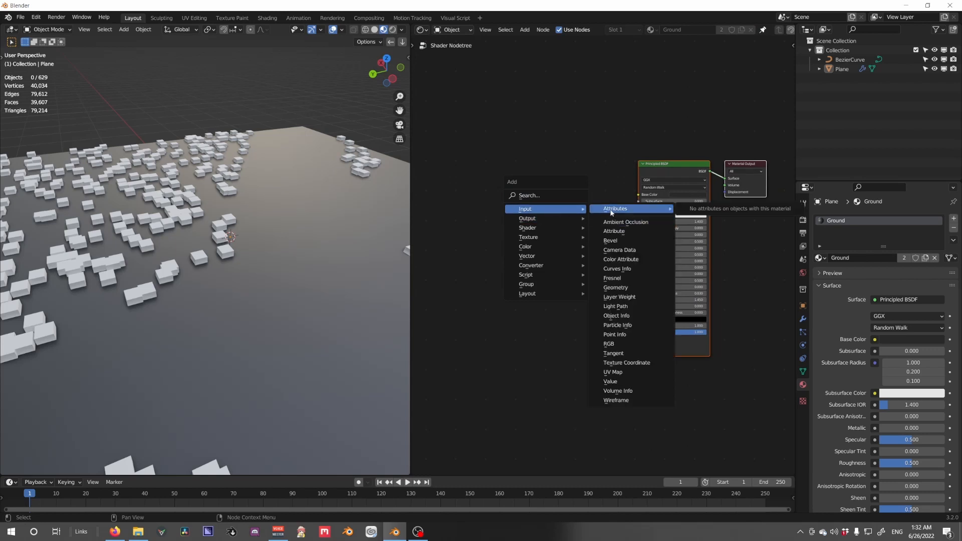
click(616, 231)
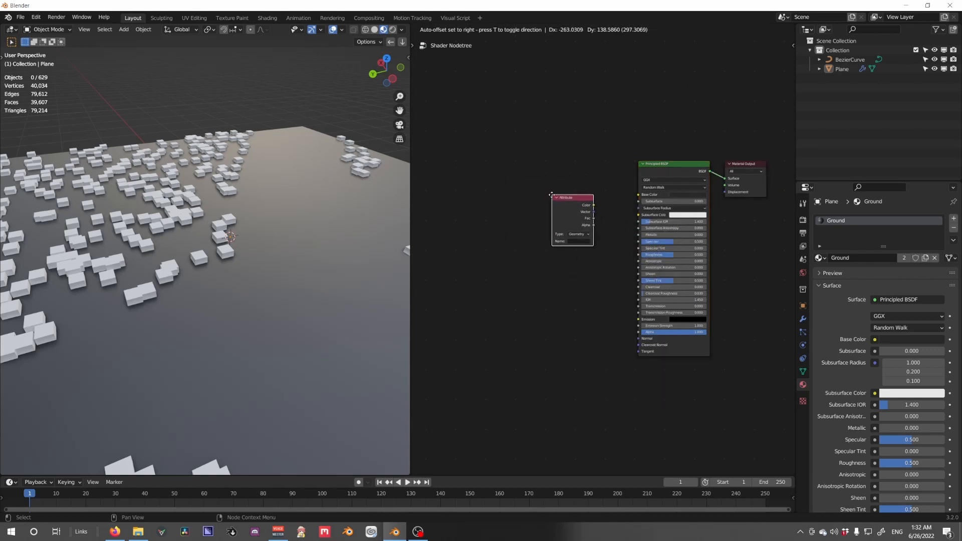
click(568, 241)
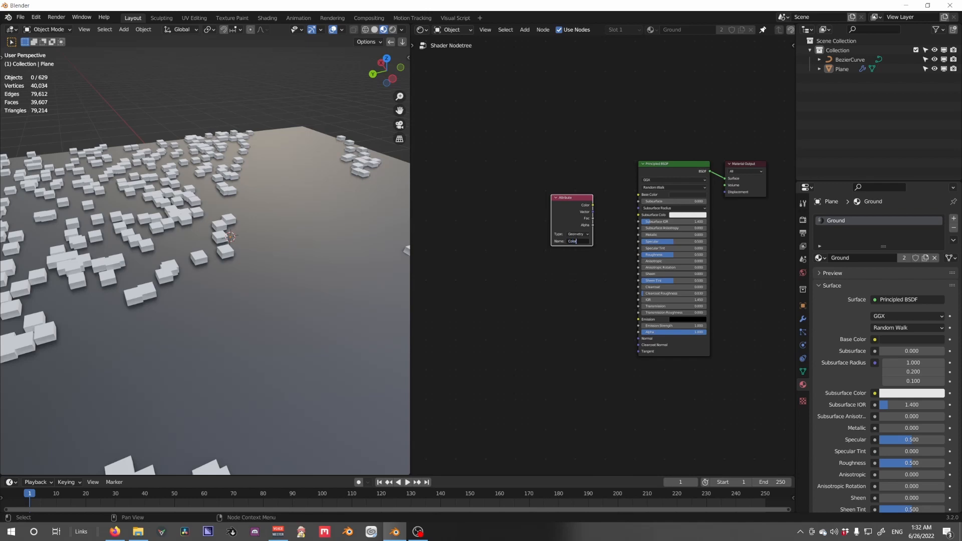
ctrl+shift+click(568, 209)
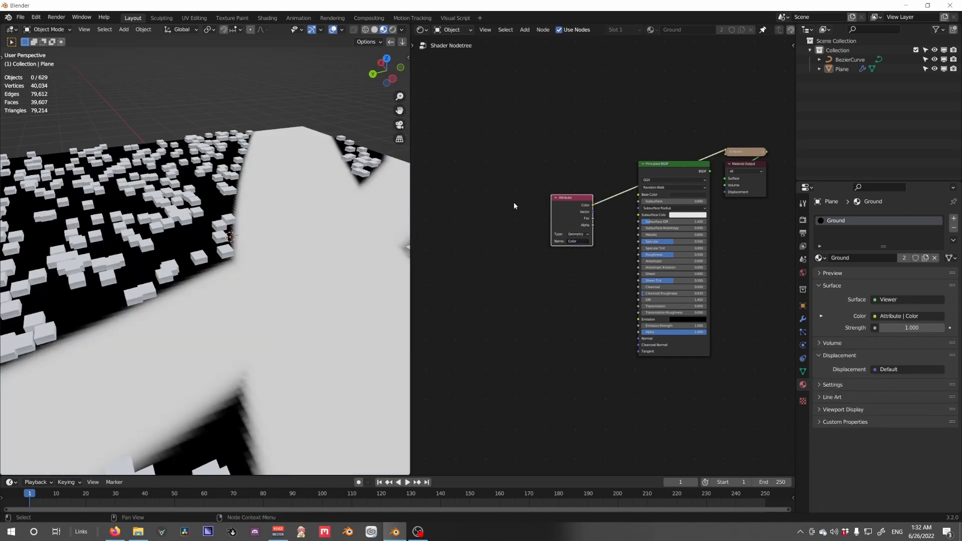
Move the end point of the Bezier curve beyond the plane's far edge horizontally, keeping its height locked in Z
mouse_move(237, 218)
middle_down()
mouse_move(272, 263)
mouse_move(248, 269)
middle_up()
mouse_move(315, 264)
middle_down()
mouse_move(248, 263)
mouse_move(212, 245)
middle_up()
scroll(228, 221, down, 4)
click(226, 216)
key(Tab)
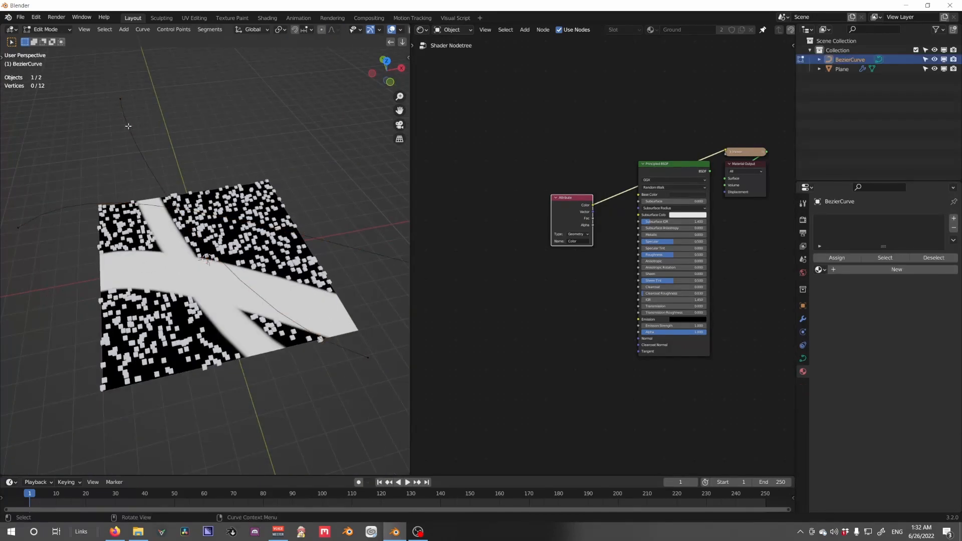
key(g)
key(shift+z)
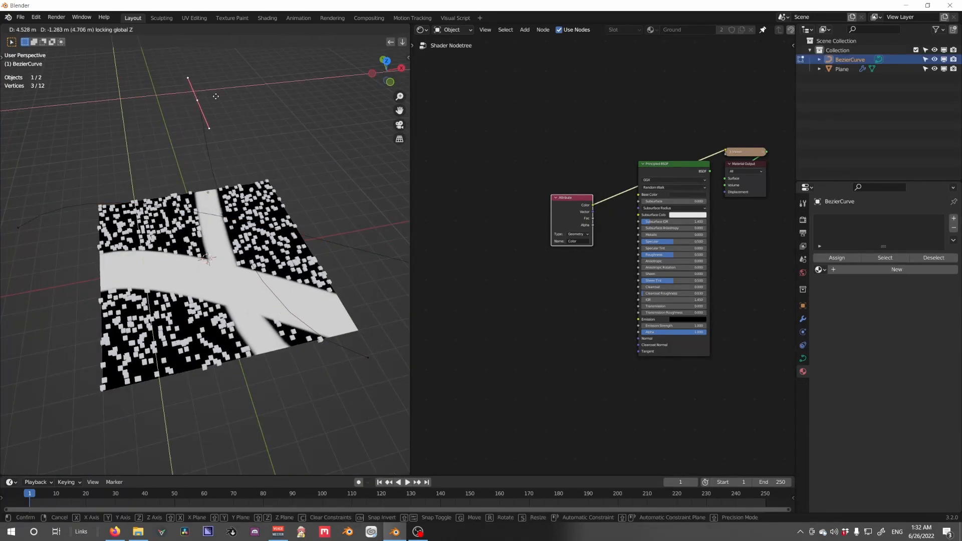
click(181, 165)
key(Tab)
scroll(543, 260, up, 2)
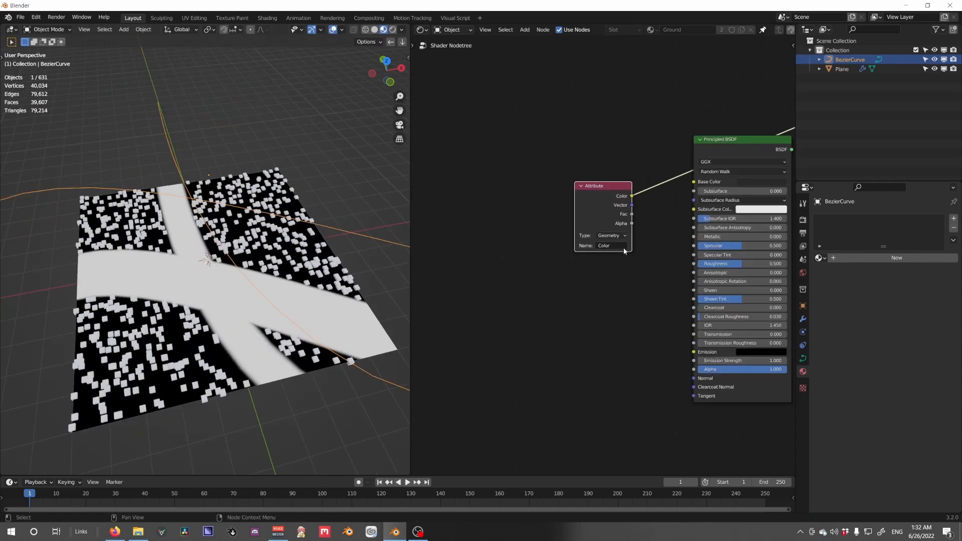
Move the Attribute node up and away from the Principled BSDF and add a MixRGB node in the space between them
key(g)
click(536, 43)
scroll(636, 146, down, 3)
key(shift+a)
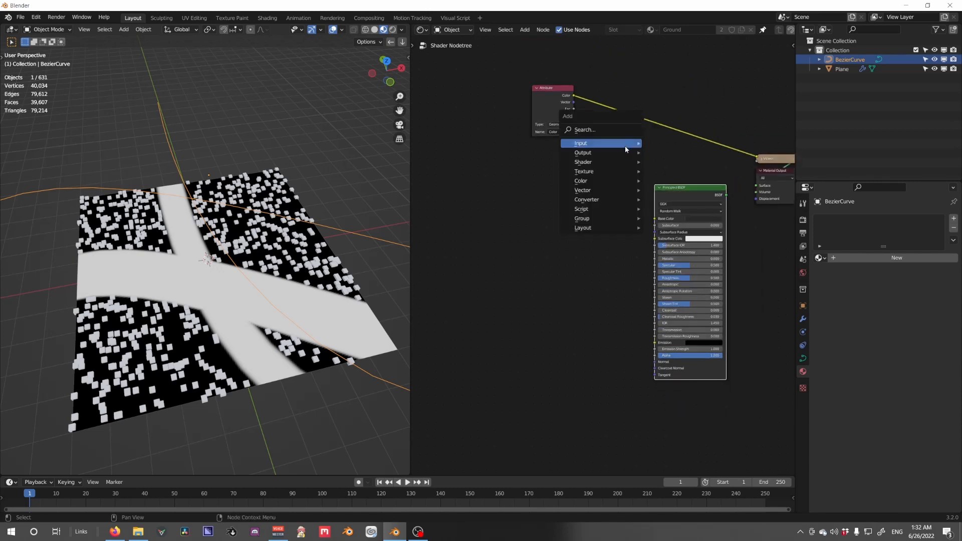
mouse_move(597, 182)
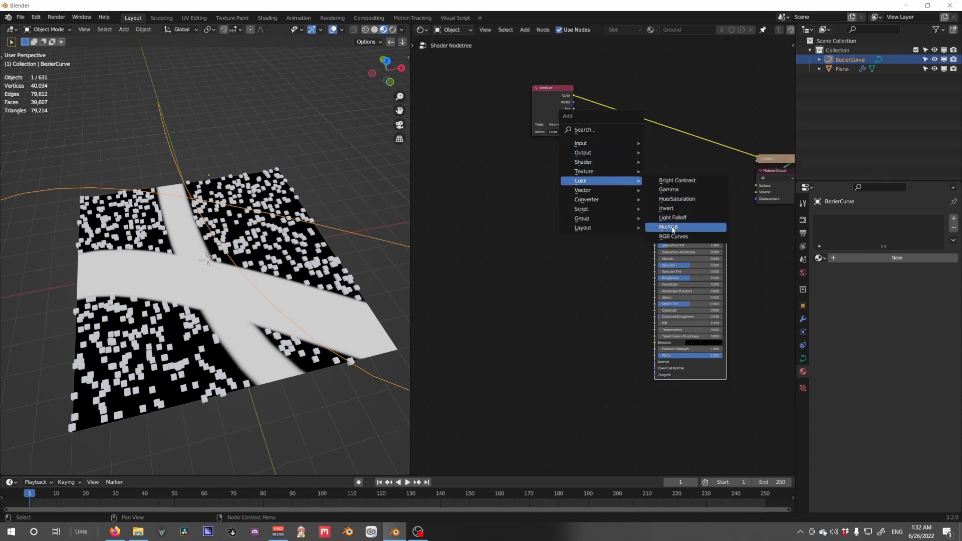
mouse_move(577, 222)
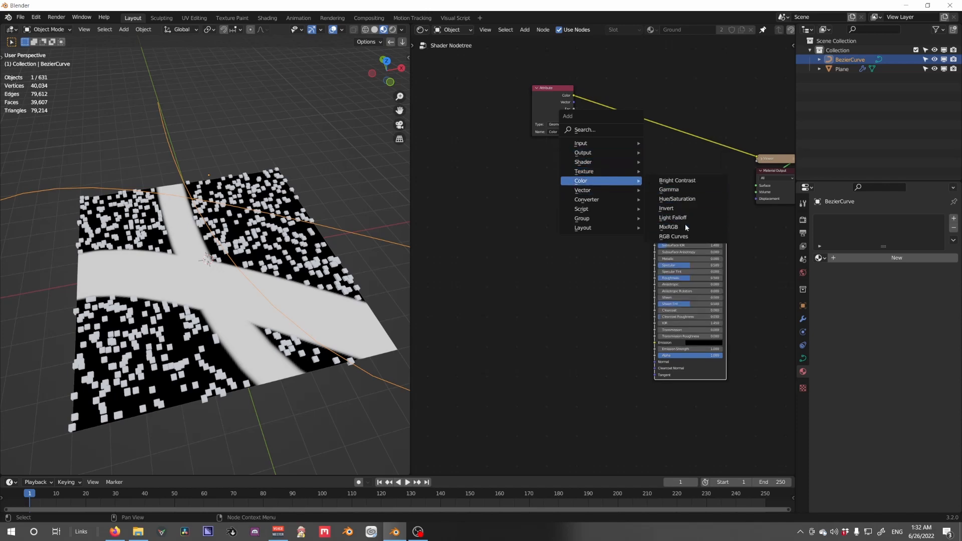
click(685, 227)
click(594, 195)
Feed the Attribute's Color into the Mix factor, with blue as Color1 and red as Color2, previewed on the ground surface
scroll(592, 154, up, 3)
middle_drag(592, 155, 626, 242)
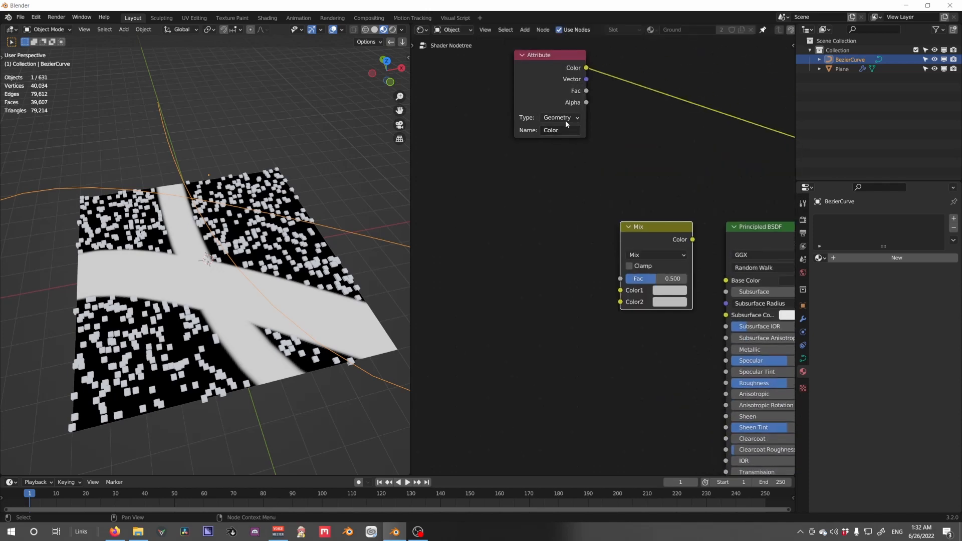
drag(562, 72, 621, 278)
click(677, 292)
drag(696, 186, 700, 214)
click(670, 301)
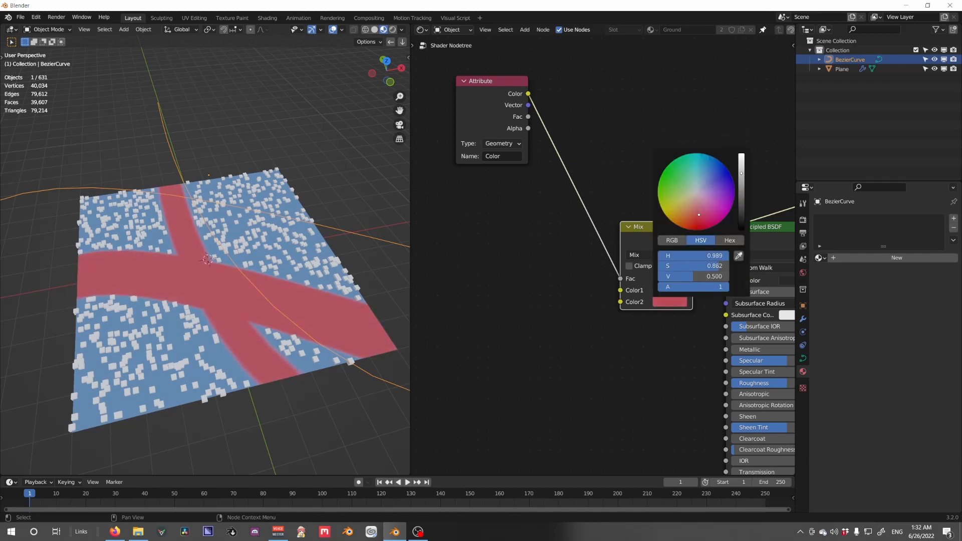
scroll(248, 284, up, 4)
middle_drag(249, 283, 214, 247)
scroll(214, 247, down, 7)
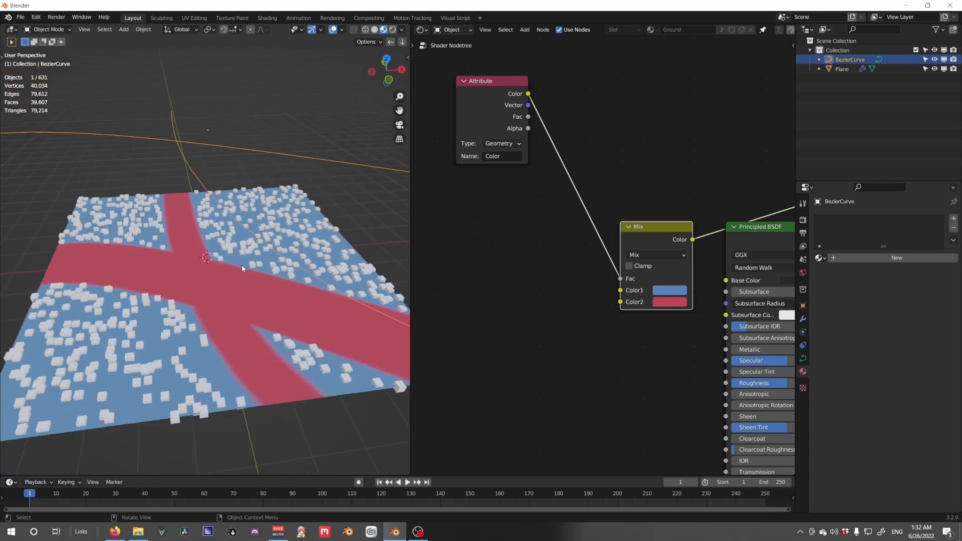
drag(489, 133, 434, 178)
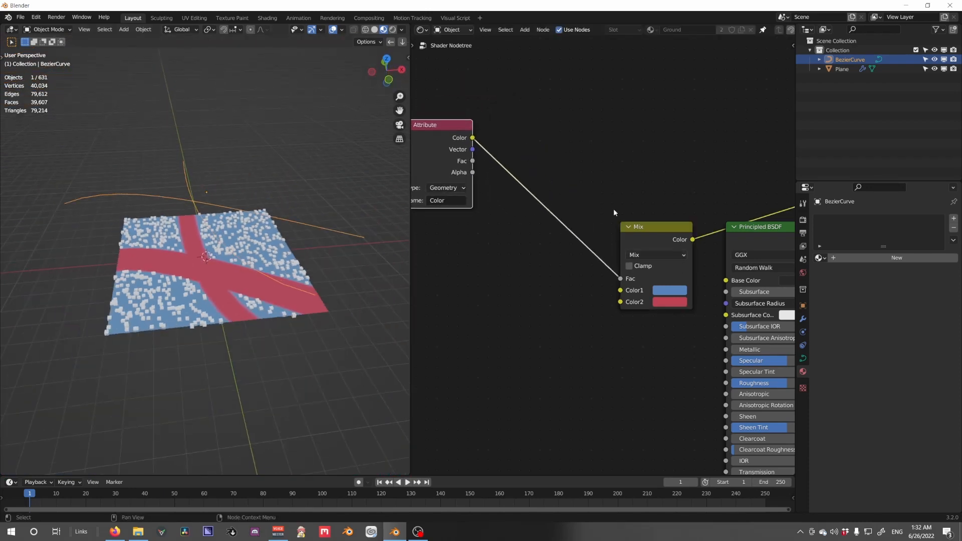
Change the Shader Editor to the Geometry Node Editor and select the plane to show its Proximity Curves tree
click(421, 30)
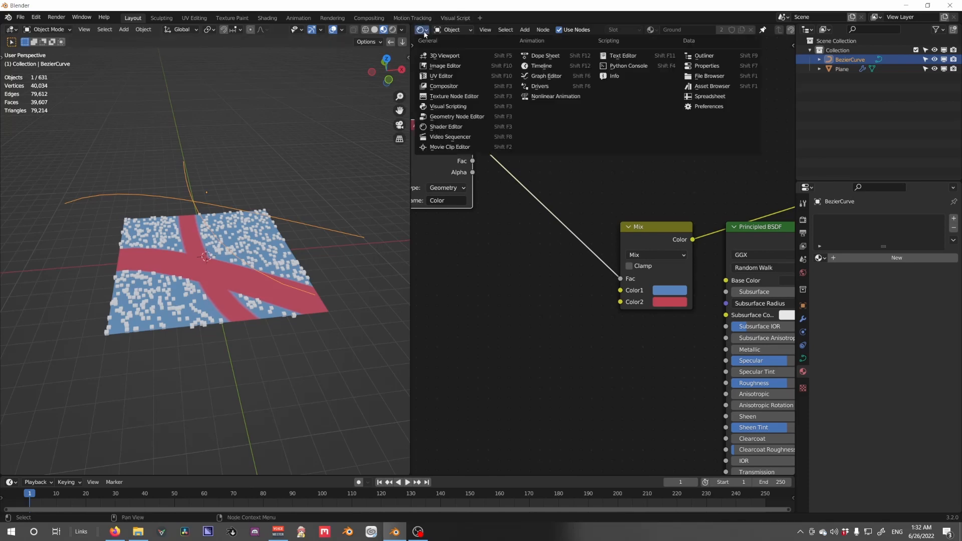
click(455, 116)
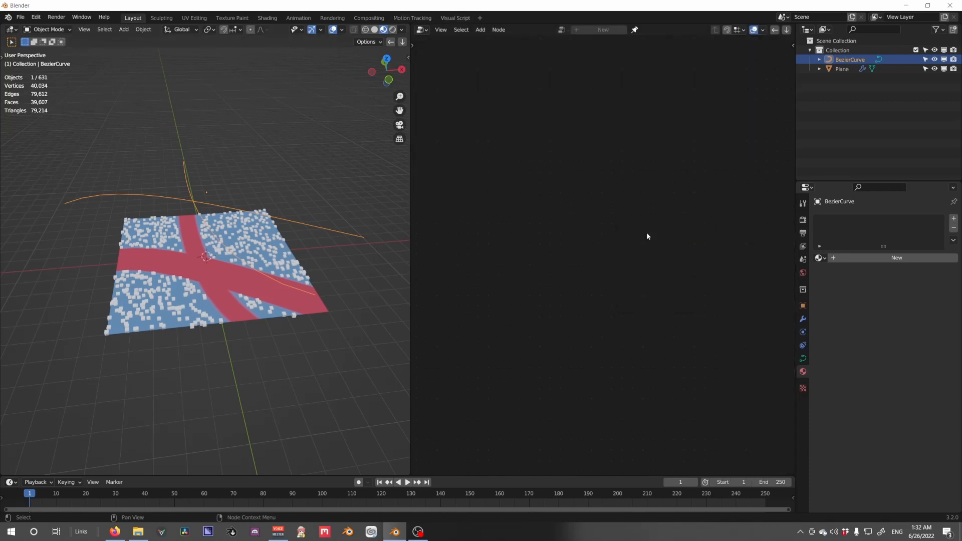
click(289, 269)
Try different positions for the black and white stops of the ColorRamp that feeds the stored Color attribute
scroll(603, 371, down, 8)
middle_drag(713, 398, 609, 200)
scroll(610, 203, up, 4)
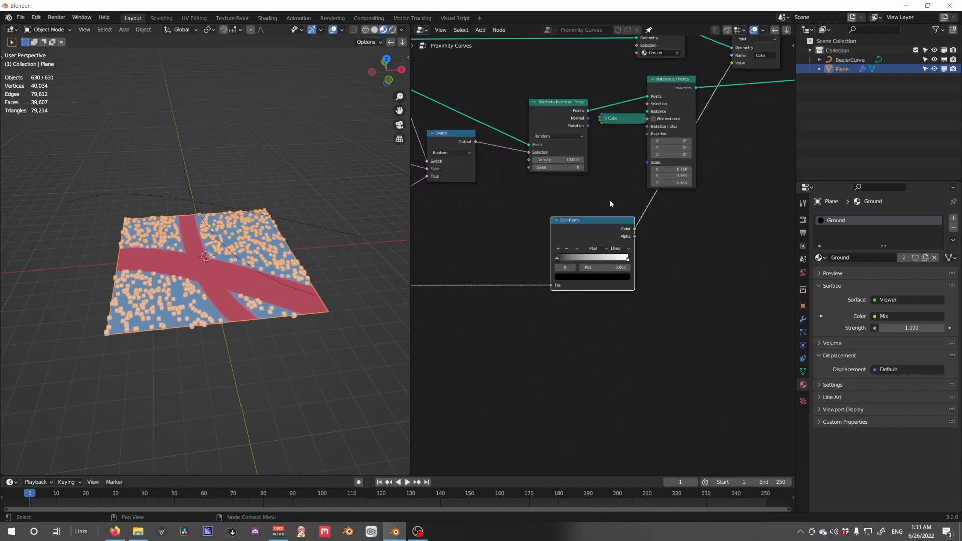
scroll(610, 204, up, 5)
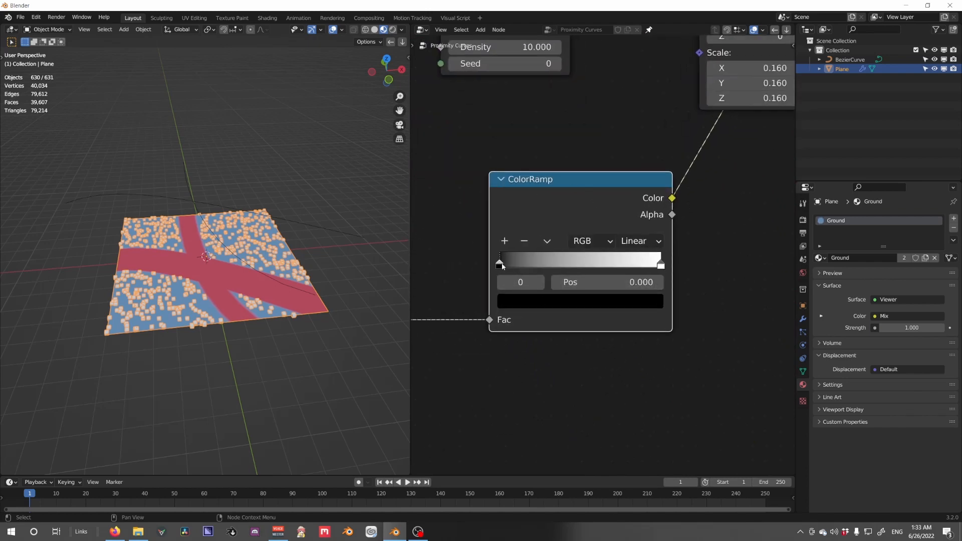
drag(522, 264, 447, 284)
mouse_move(663, 263)
mouse_down()
mouse_move(640, 268)
mouse_move(650, 271)
mouse_up()
drag(647, 272, 674, 289)
Raise From Min to 2.940 in the plane's GeometryNodes modifier to widen the paths
scroll(465, 290, down, 8)
middle_drag(499, 287, 722, 298)
scroll(614, 298, down, 4)
middle_drag(614, 298, 710, 353)
scroll(644, 309, up, 7)
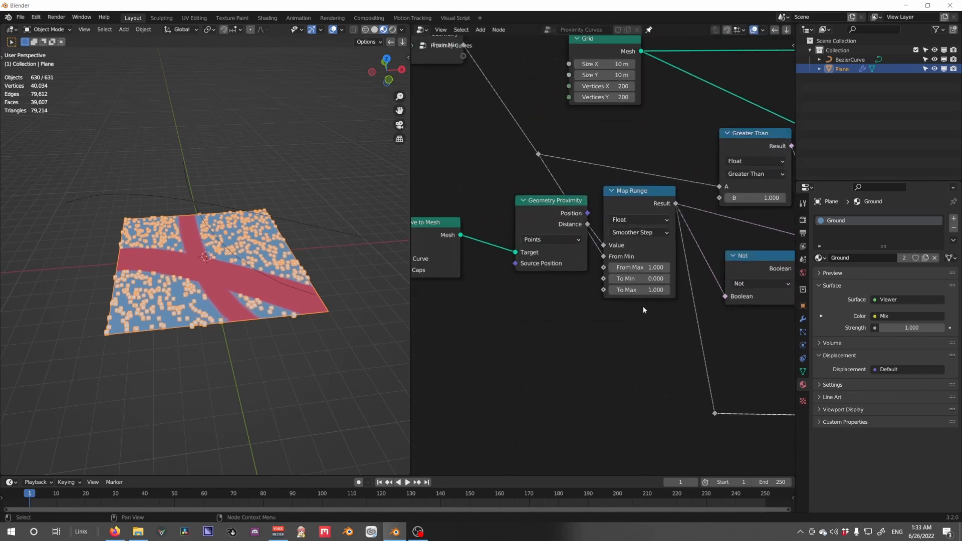
scroll(652, 300, up, 5)
scroll(671, 295, down, 7)
middle_drag(709, 305, 736, 379)
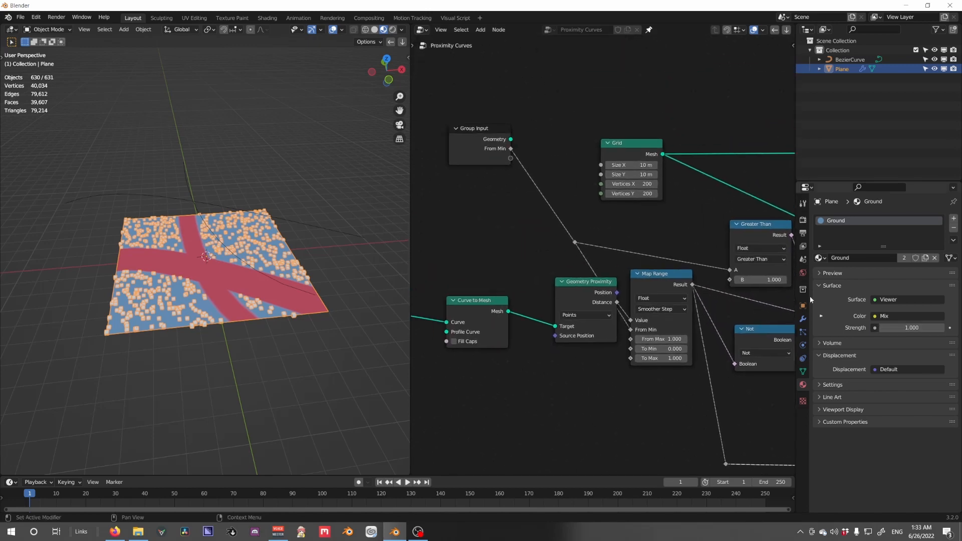
click(803, 319)
drag(908, 259, 952, 259)
Examine how From Min, Geometry Proximity and Map Range feed the Switch, the ColorRamp and the stored attribute
middle_drag(741, 299, 495, 284)
drag(548, 300, 561, 301)
middle_drag(589, 323, 722, 281)
middle_drag(501, 305, 634, 322)
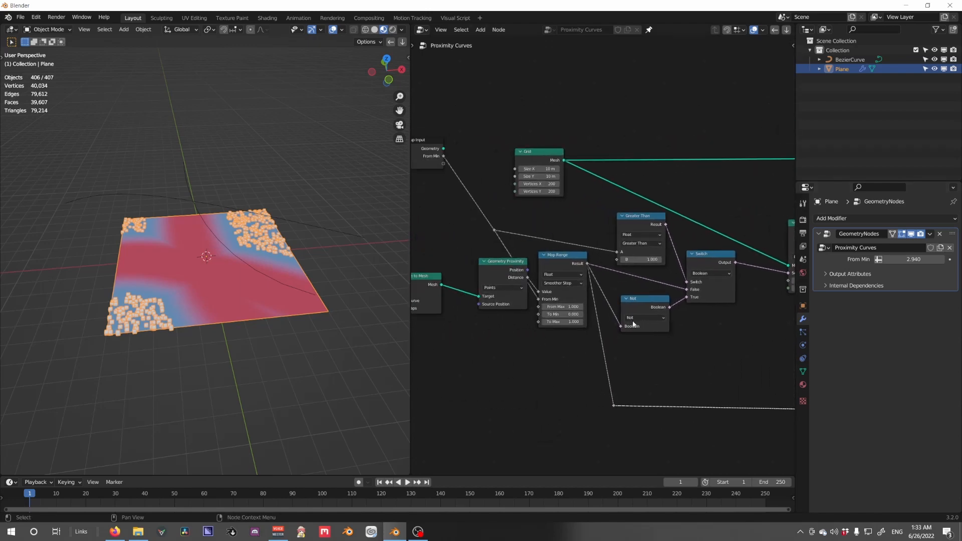
scroll(616, 316, up, 3)
mouse_move(554, 321)
mouse_down()
mouse_move(641, 321)
mouse_move(541, 320)
mouse_up()
scroll(564, 314, down, 9)
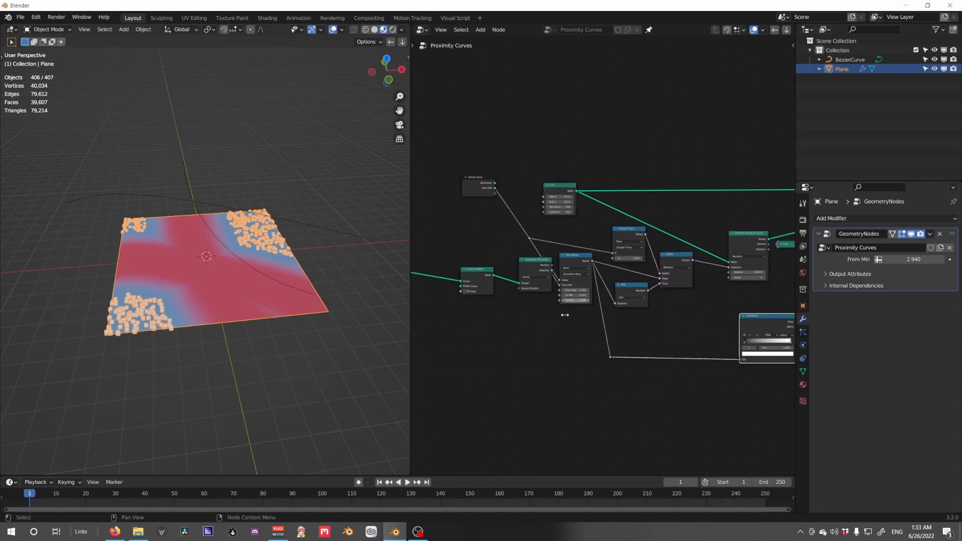
scroll(567, 308, up, 5)
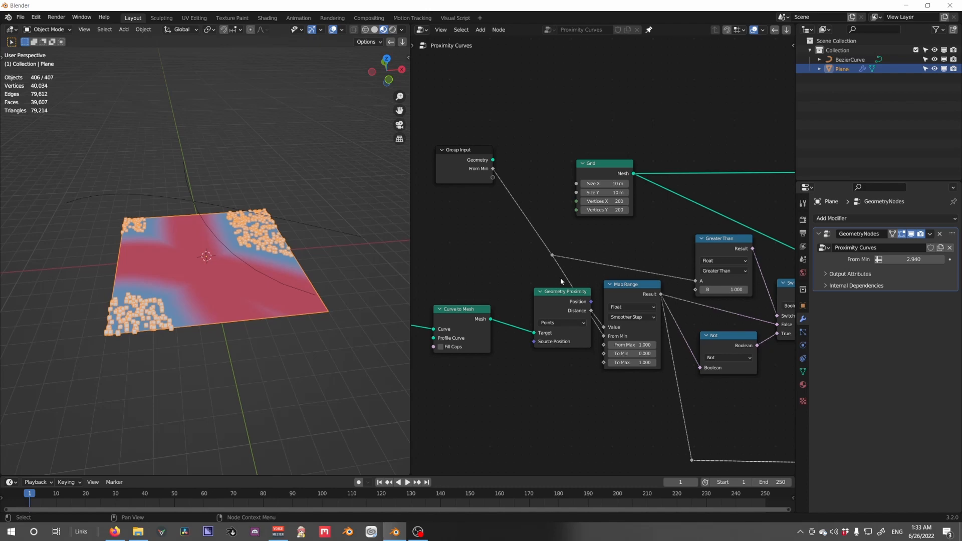
middle_drag(736, 322, 651, 284)
scroll(651, 283, down, 6)
middle_drag(751, 317, 615, 318)
middle_drag(688, 323, 605, 318)
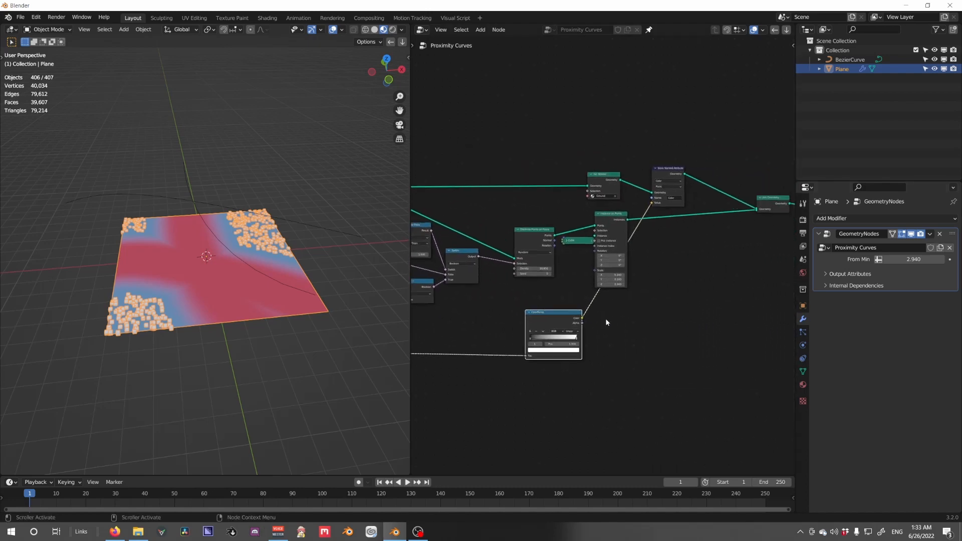
scroll(602, 319, up, 1)
scroll(598, 320, down, 1)
middle_drag(527, 313, 642, 322)
middle_drag(492, 275, 637, 286)
scroll(661, 291, up, 7)
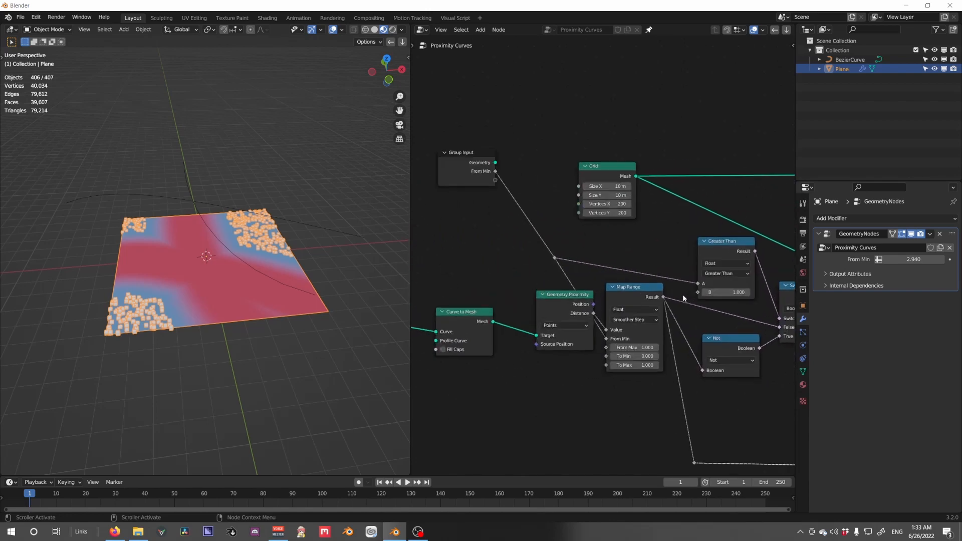
middle_drag(739, 295, 529, 293)
scroll(664, 329, down, 5)
middle_drag(484, 315, 600, 323)
scroll(615, 323, up, 5)
scroll(616, 324, up, 1)
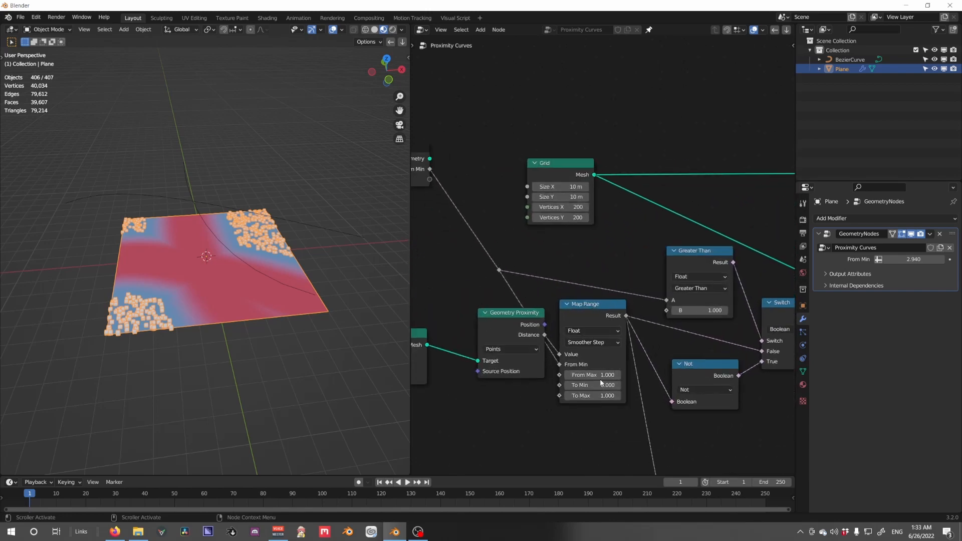
Set From Min to 1.053 in the plane's GeometryNodes modifier
drag(920, 261, 864, 261)
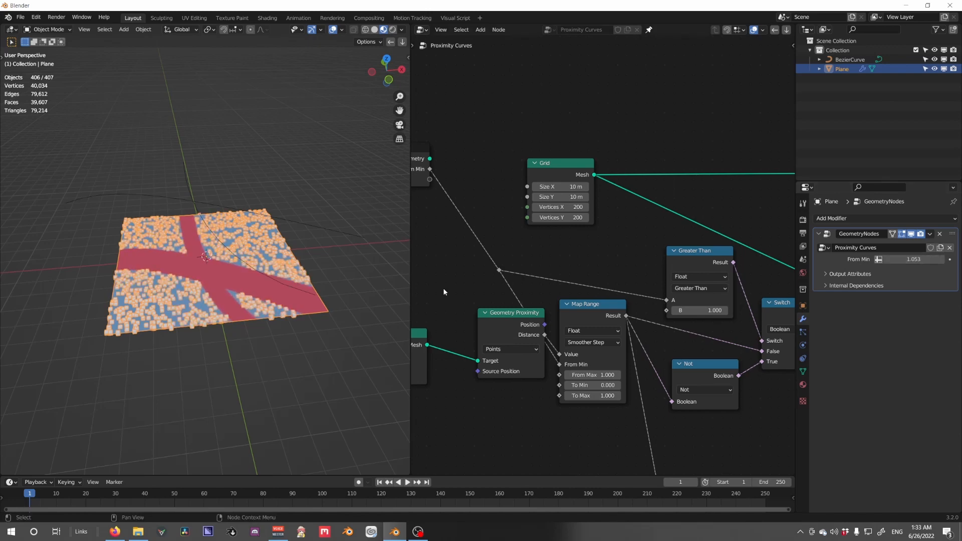
middle_drag(321, 323, 225, 325)
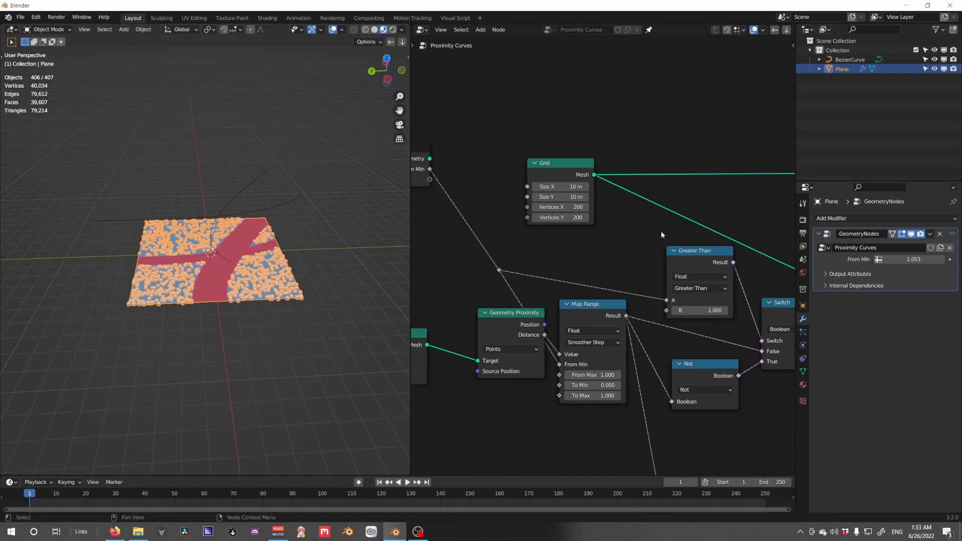
Add a reroute point on the Grid's Mesh output where its two links split
scroll(661, 235, down, 3)
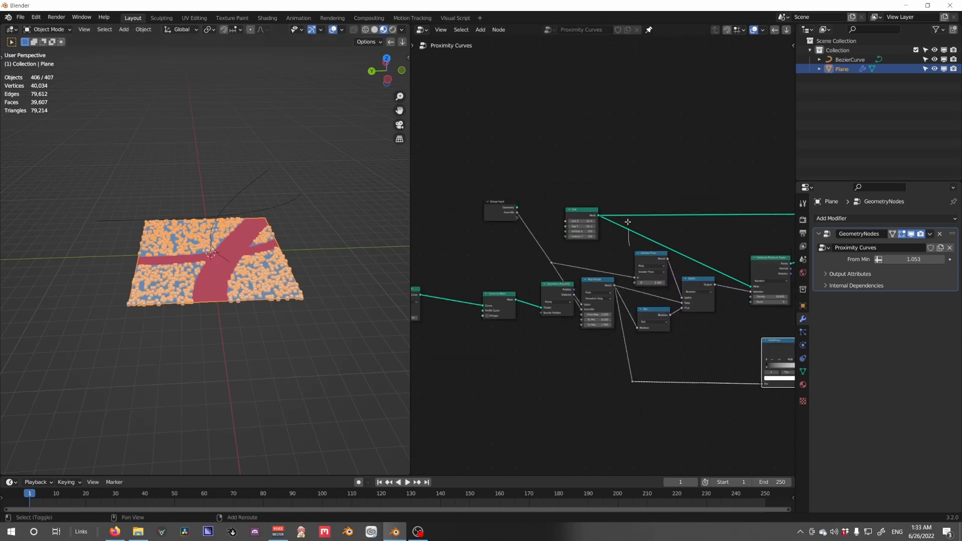
shift+right_drag(628, 222, 631, 211)
scroll(294, 250, up, 6)
scroll(294, 251, down, 5)
Switch the viewport to solid shading and view the cube instances on the plane up close
key(z)
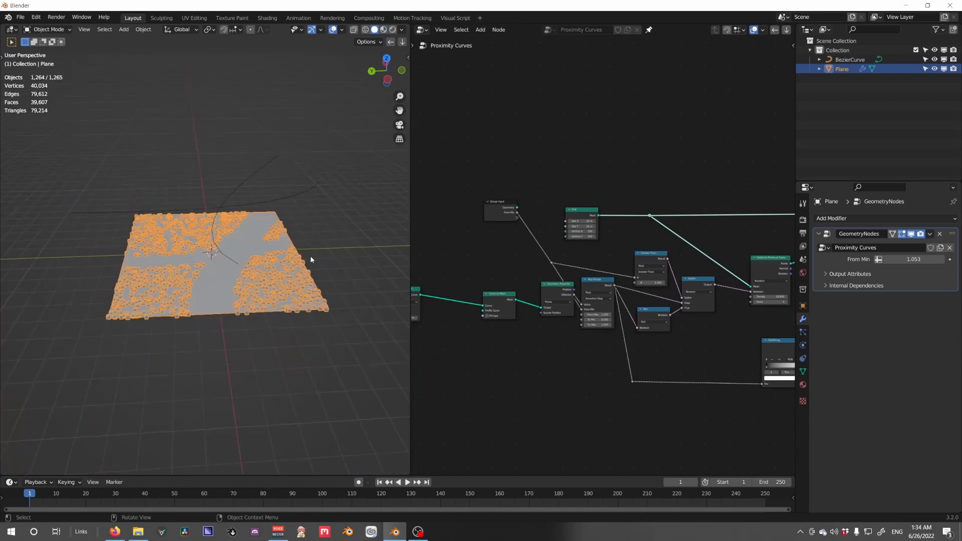
scroll(311, 259, up, 6)
middle_drag(305, 262, 326, 245)
scroll(722, 273, down, 3)
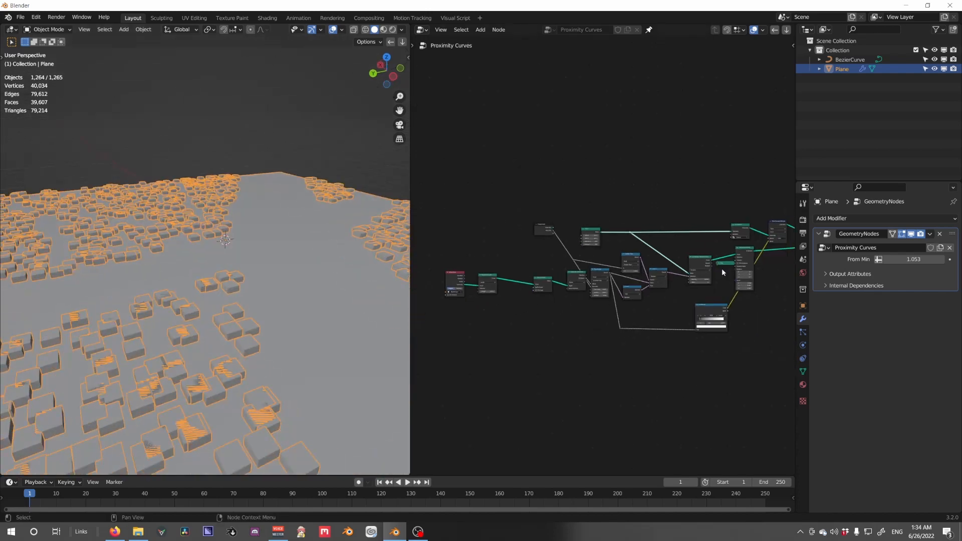
Tidy the node layout by nudging Map Range and moving Group Input down level with the From Min reroute
scroll(589, 287, up, 4)
mouse_move(529, 307)
mouse_down()
mouse_move(535, 294)
mouse_move(527, 311)
mouse_move(532, 303)
mouse_up()
middle_drag(530, 232, 611, 248)
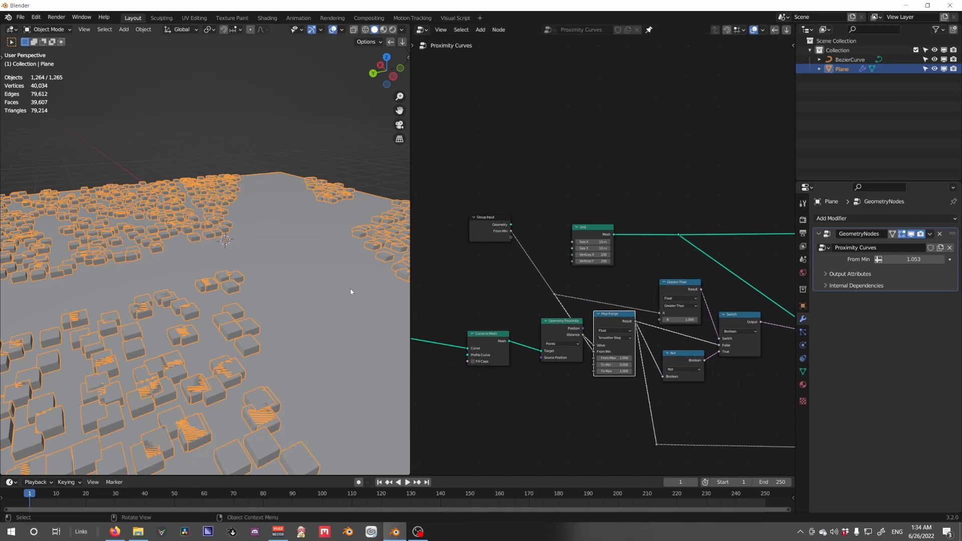
scroll(351, 291, down, 5)
scroll(294, 294, up, 6)
middle_drag(294, 295, 374, 265)
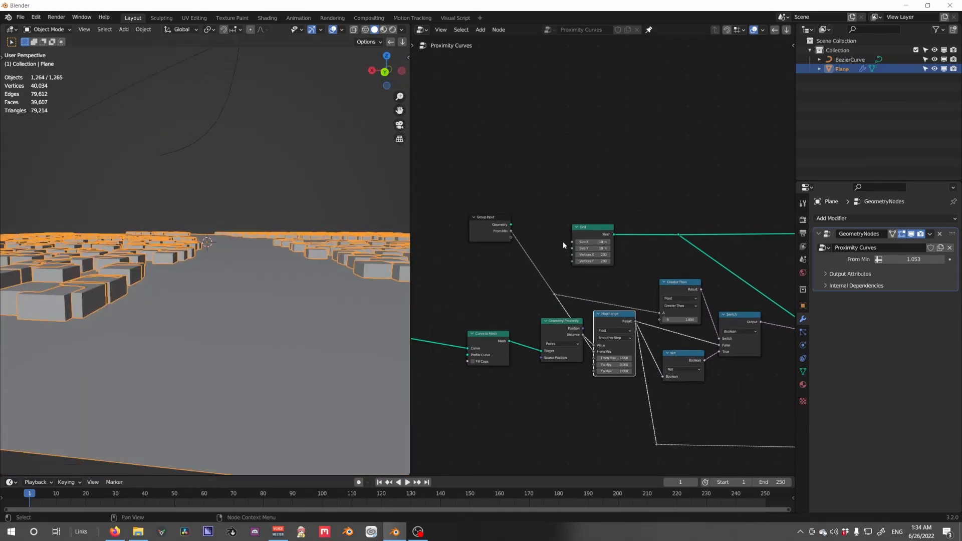
drag(505, 237, 493, 301)
Inspect the paths carved through the cube instances on the plane from several angles and distances
middle_drag(161, 268, 220, 297)
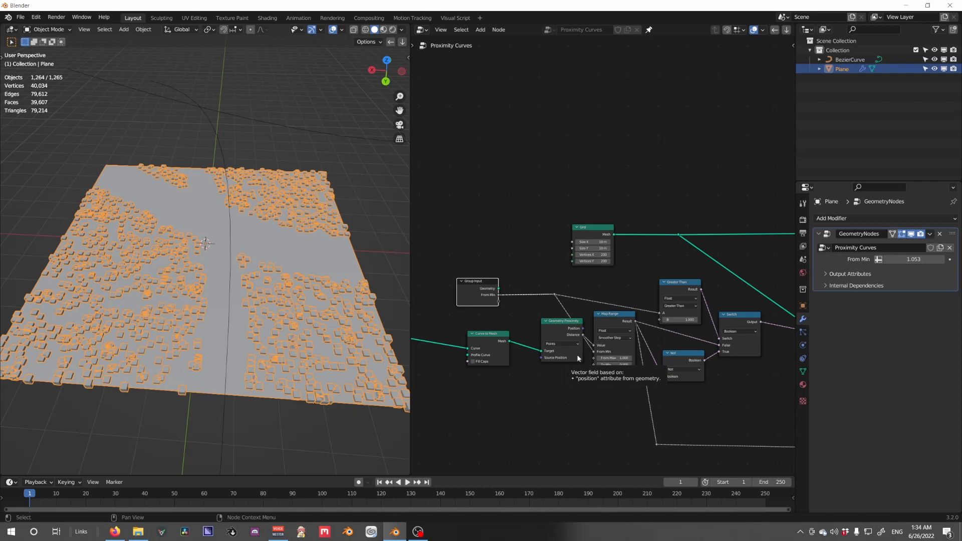
scroll(150, 311, down, 5)
middle_drag(162, 301, 235, 284)
scroll(204, 279, up, 5)
scroll(189, 260, up, 3)
scroll(240, 274, down, 7)
scroll(234, 283, up, 4)
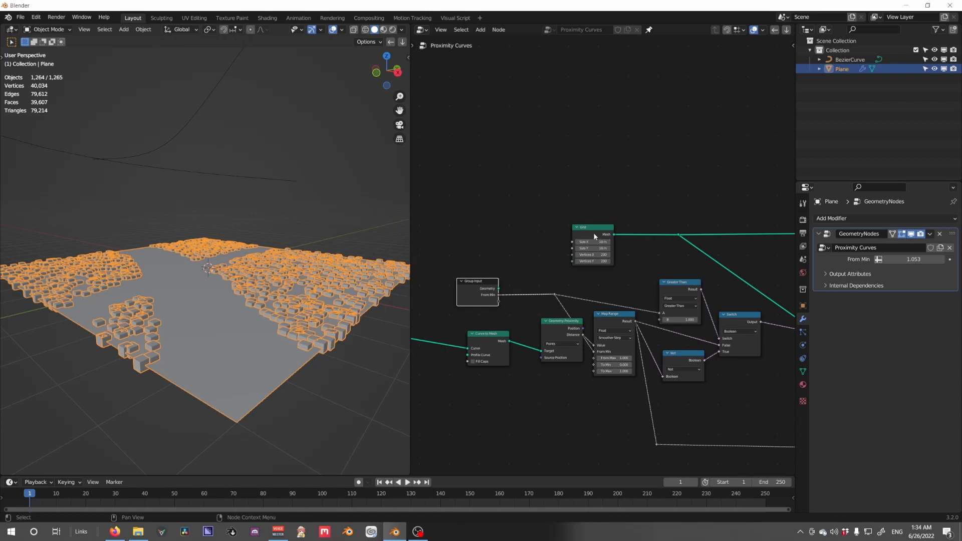
middle_drag(359, 255, 308, 290)
scroll(308, 290, down, 4)
scroll(306, 288, up, 4)
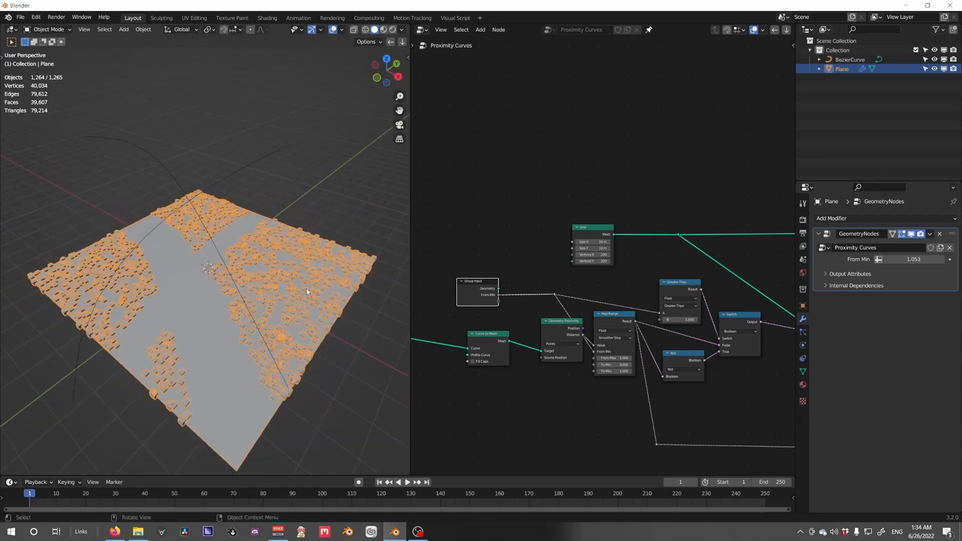